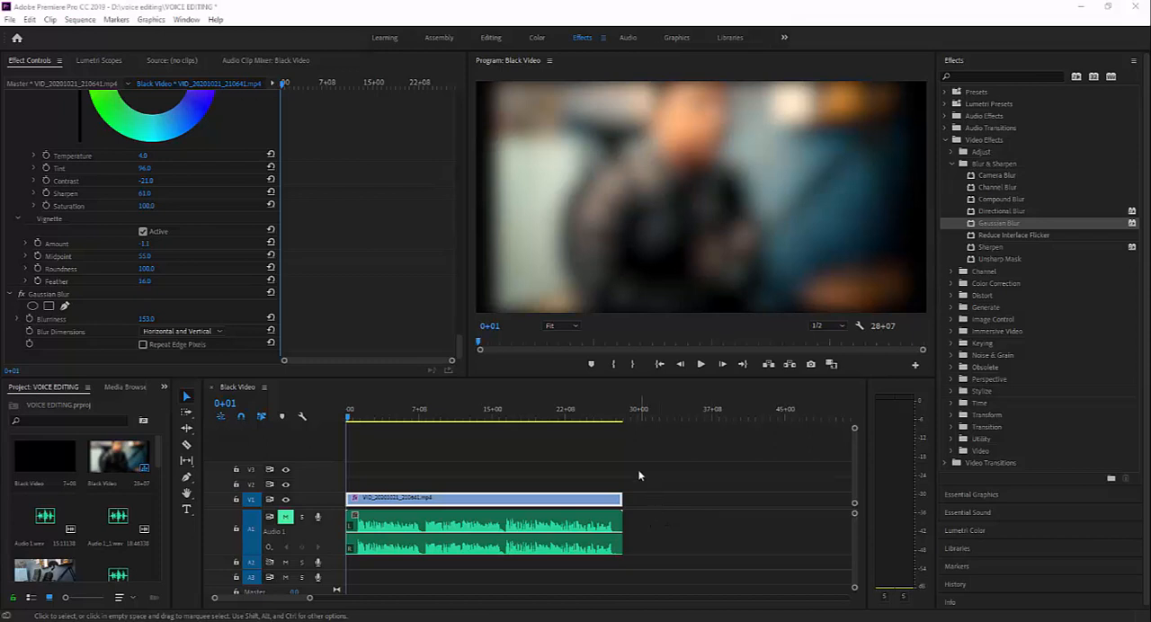
- Play back the start of the blurred clip with nothing selected, and return the playhead to 0+00
click(667, 510)
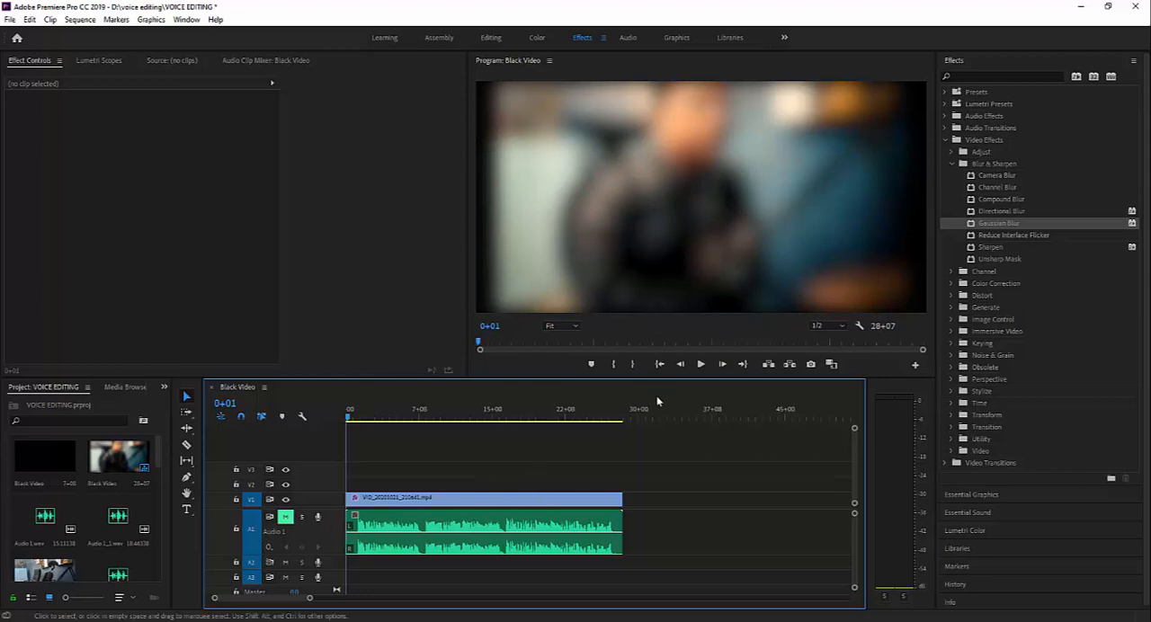
click(699, 365)
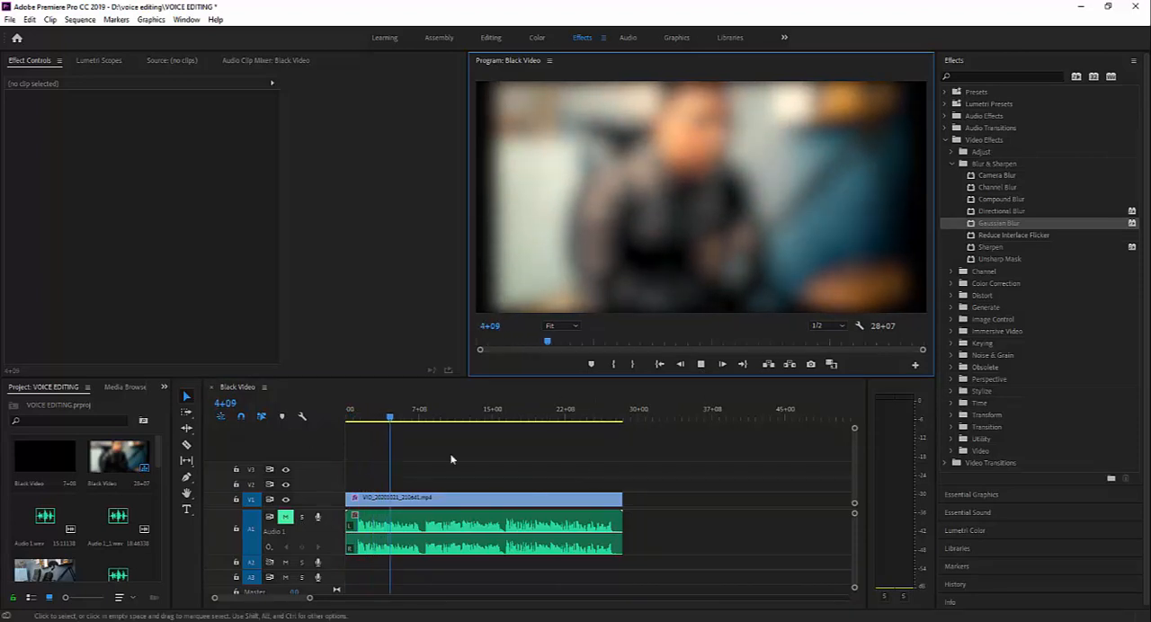
click(400, 423)
drag(400, 423, 342, 420)
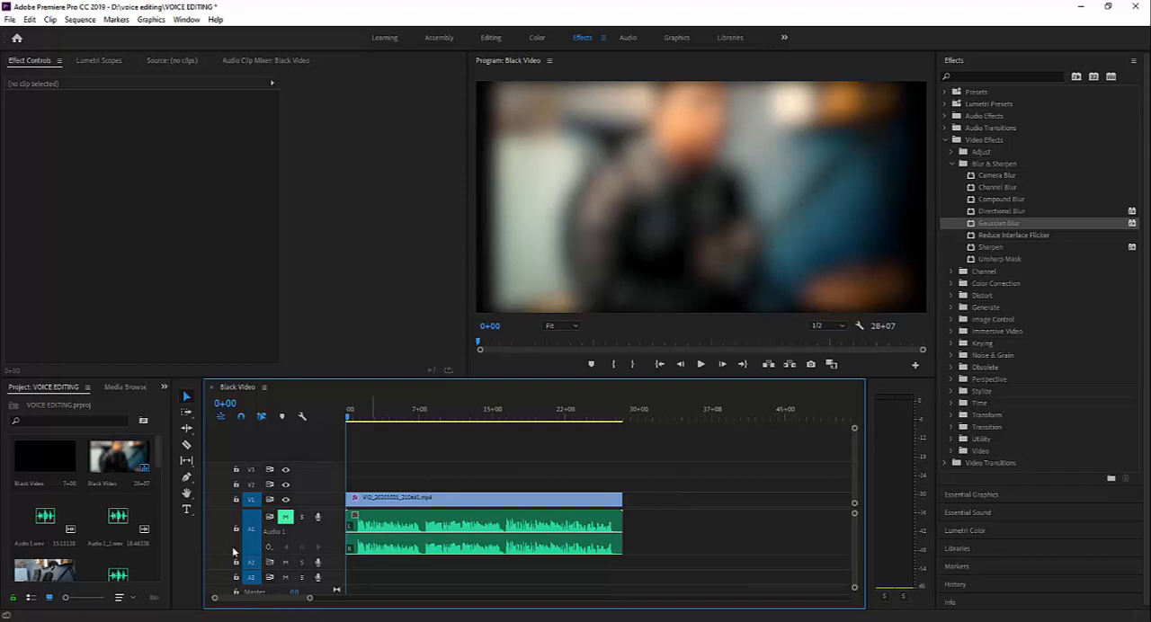
scroll(154, 575, down, 5)
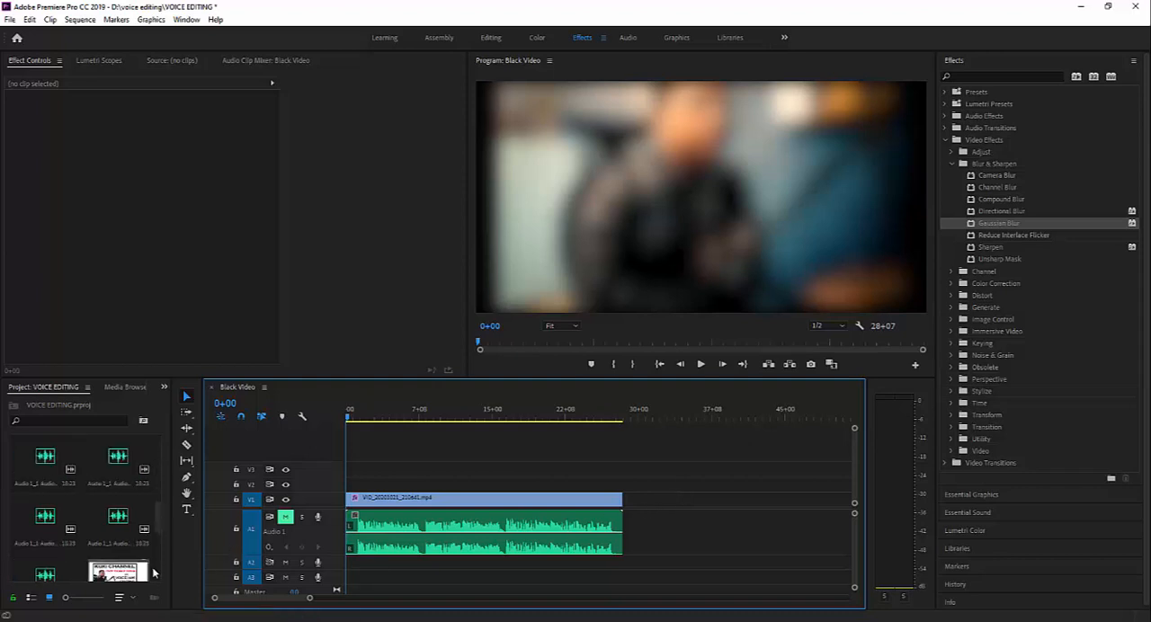
right_click(109, 551)
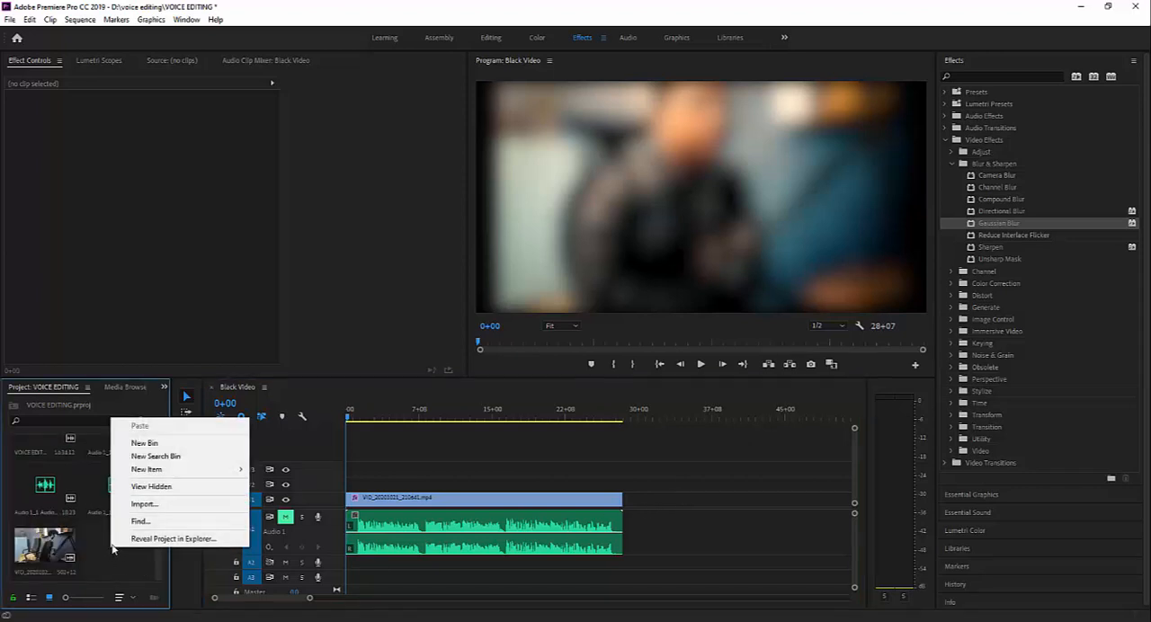
mouse_move(167, 474)
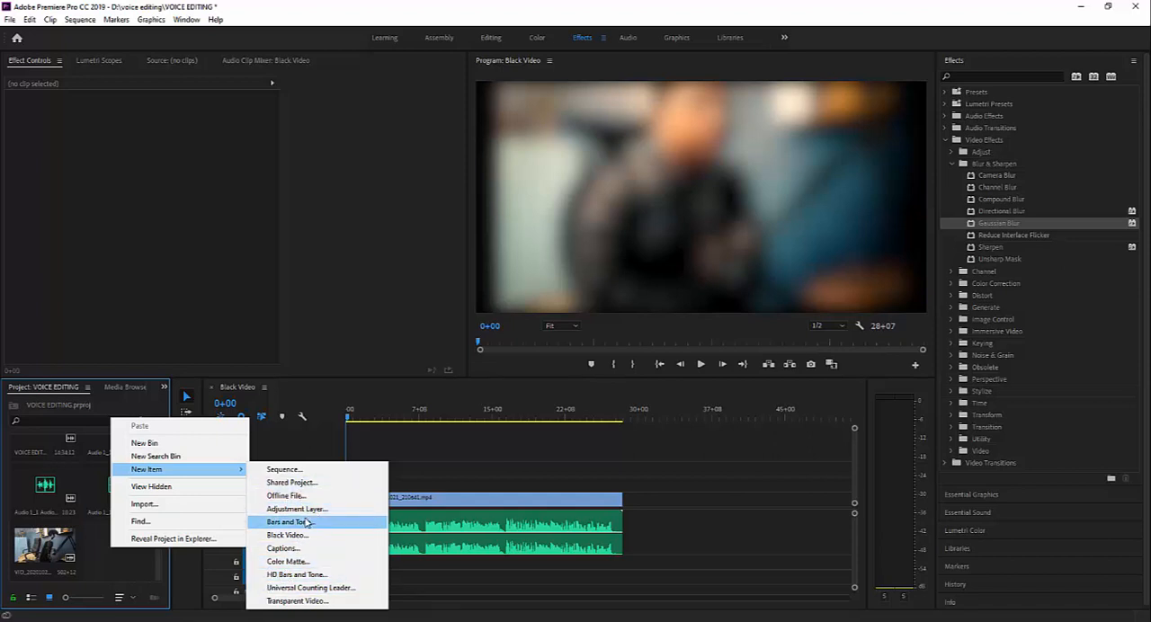
click(501, 454)
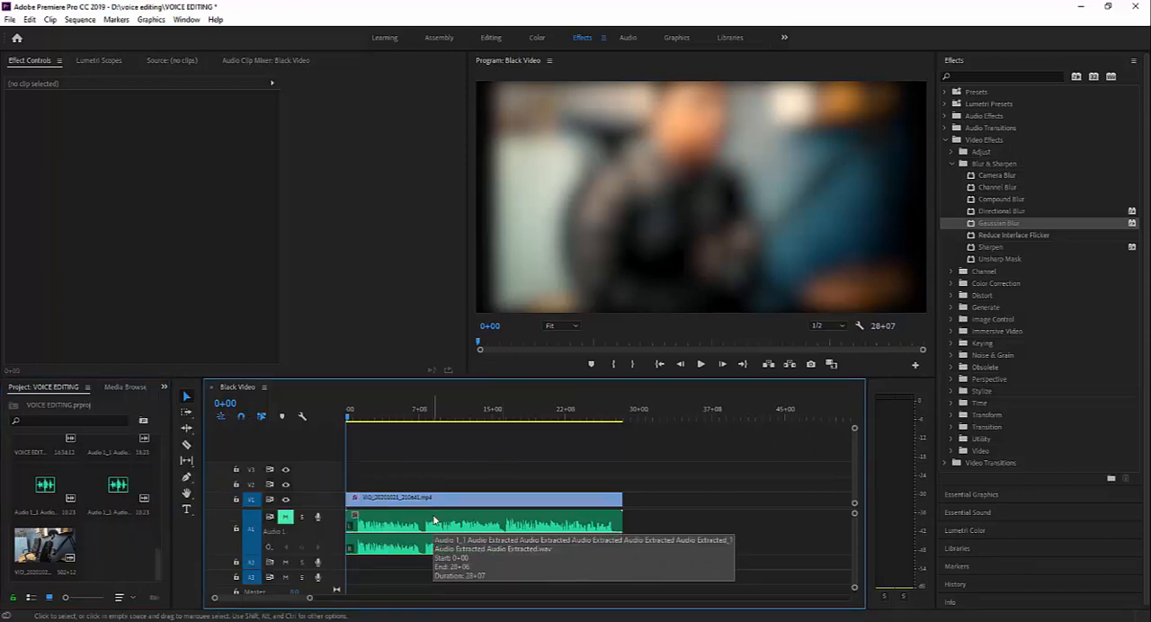
- Add the horizontal text "kuki channel" over the blurred video with the Type tool and move it to the horizontal centre of the frame
click(189, 511)
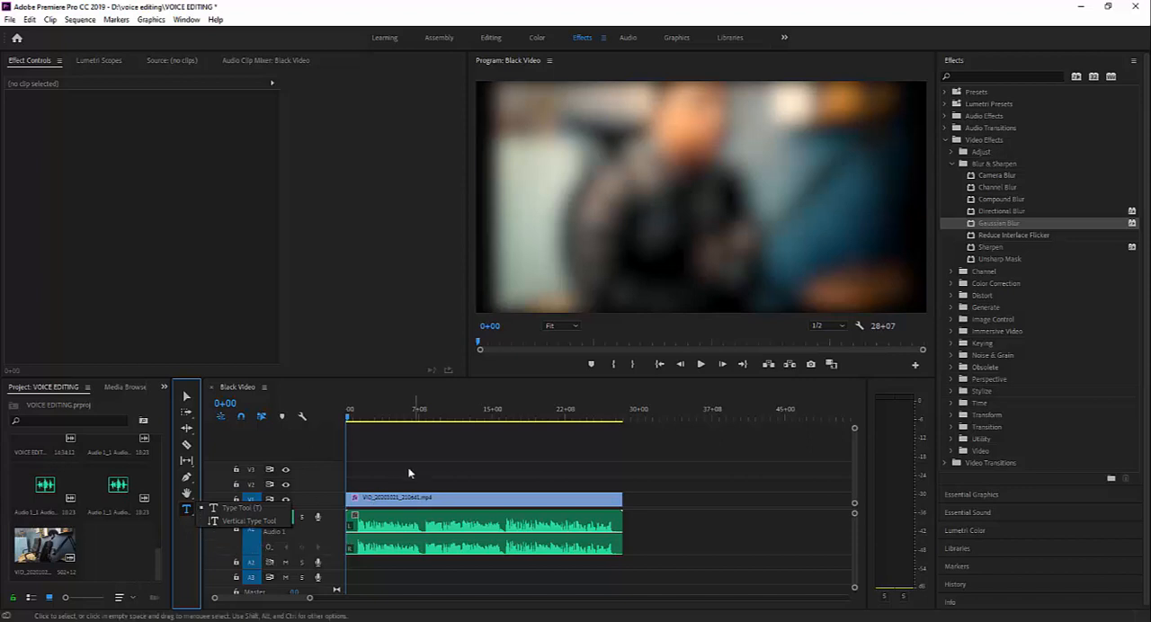
click(229, 511)
click(593, 233)
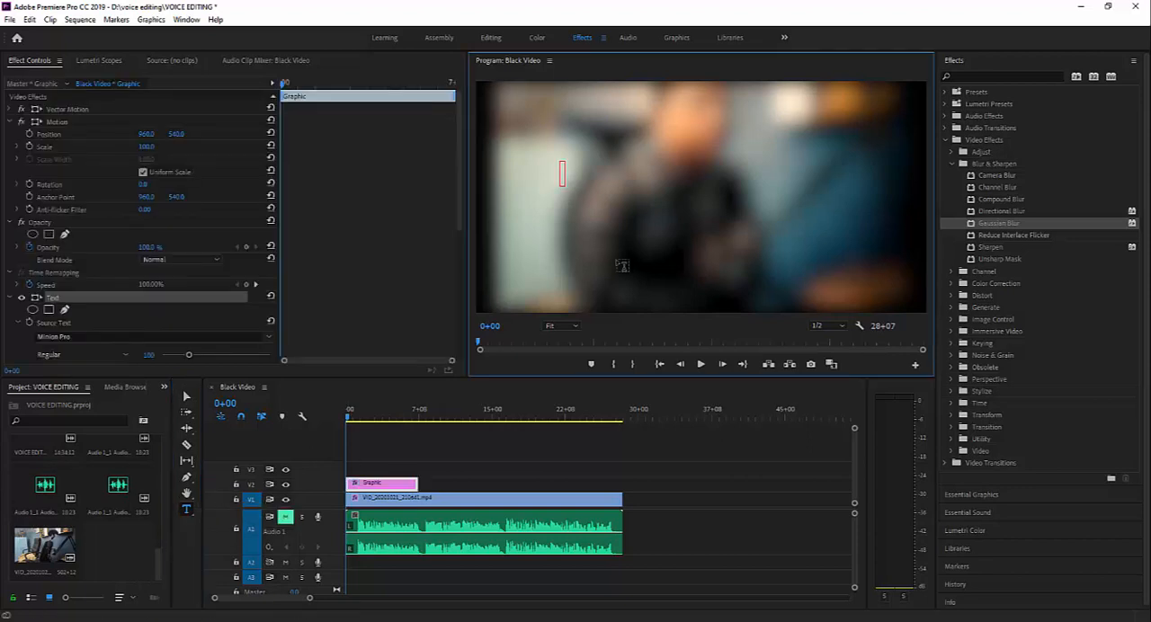
text(kuki chyanne)
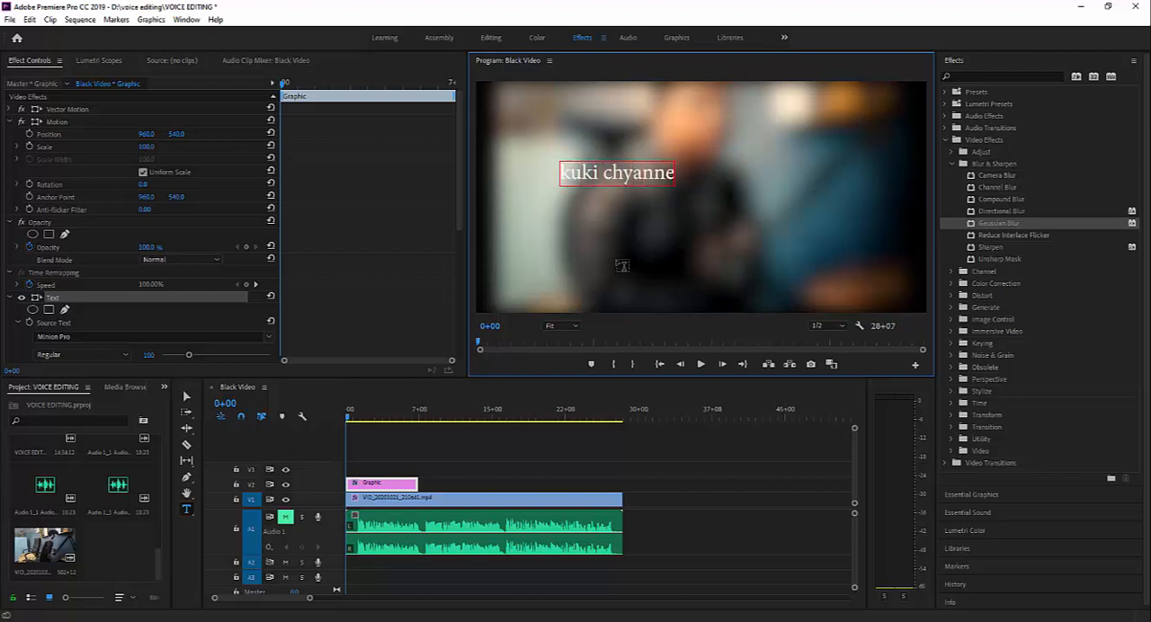
key(BackSpace)
key(BackSpace)
key(BackSpace)
key(BackSpace)
key(BackSpace)
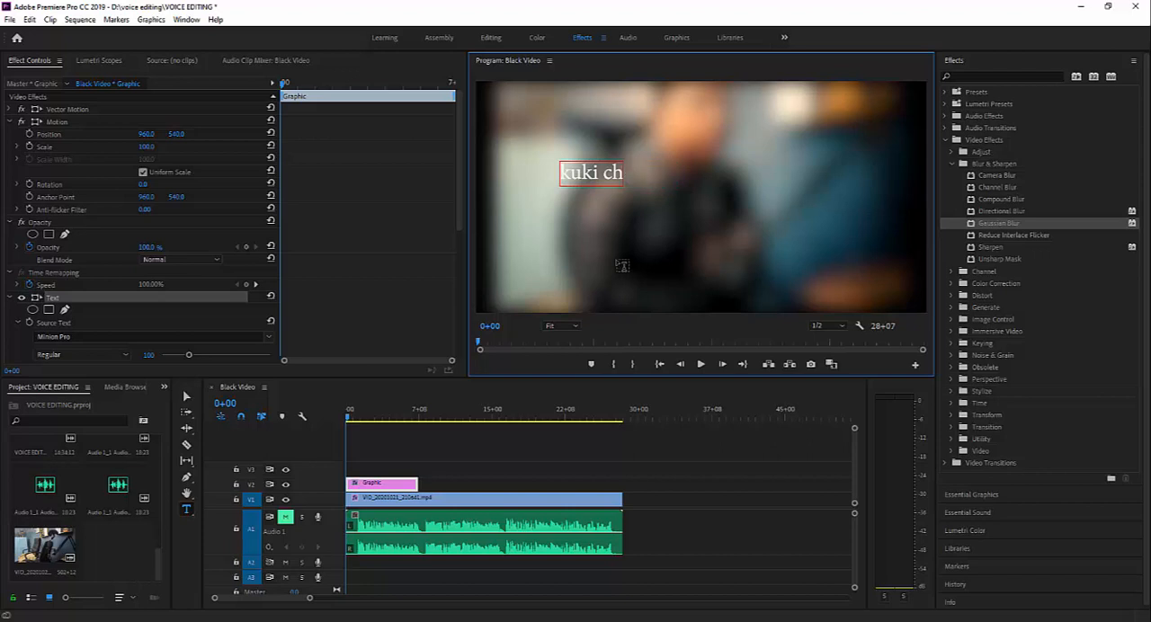
text(annel)
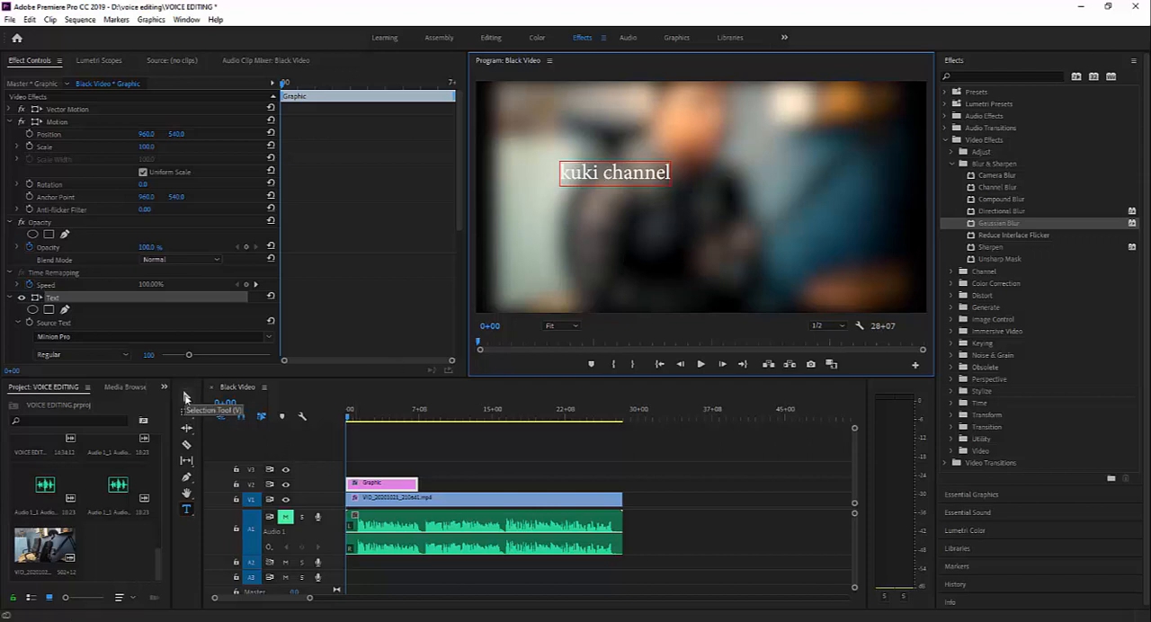
click(185, 397)
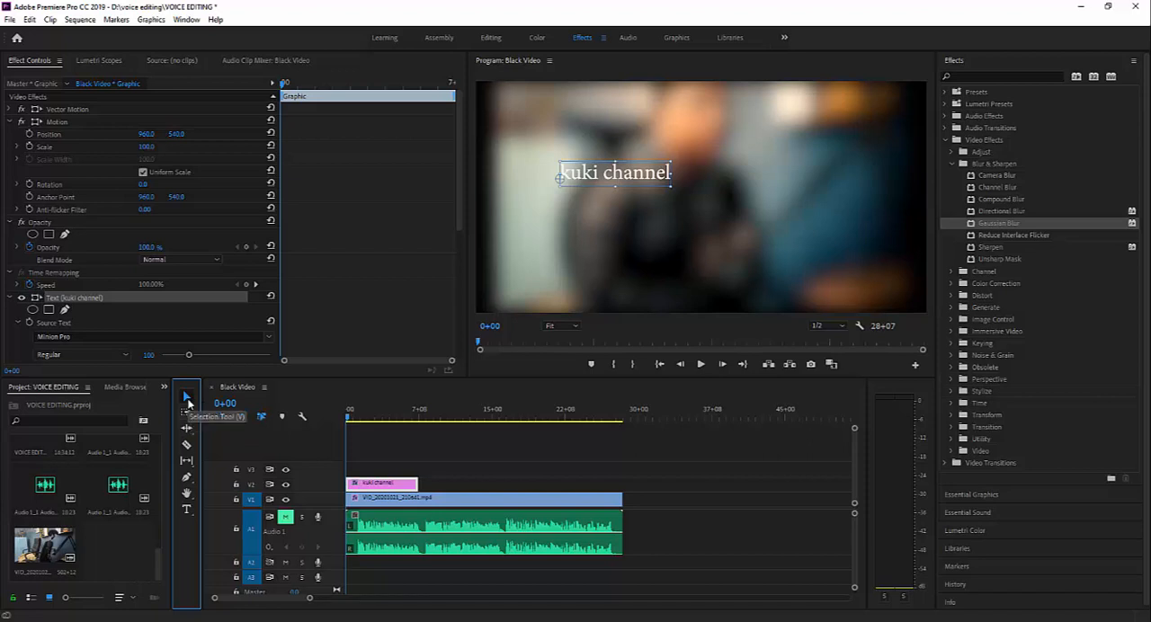
drag(599, 186, 683, 192)
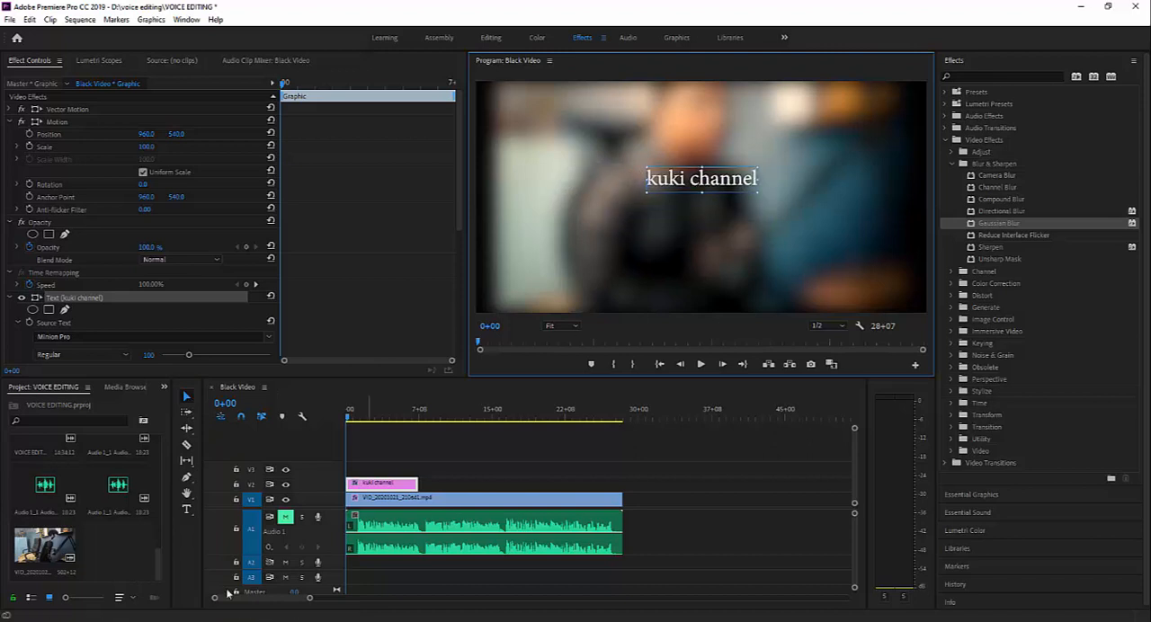
- Add the text "Kuki Channel" running downwards beside the horizontal title with the Vertical Type tool
click(187, 509)
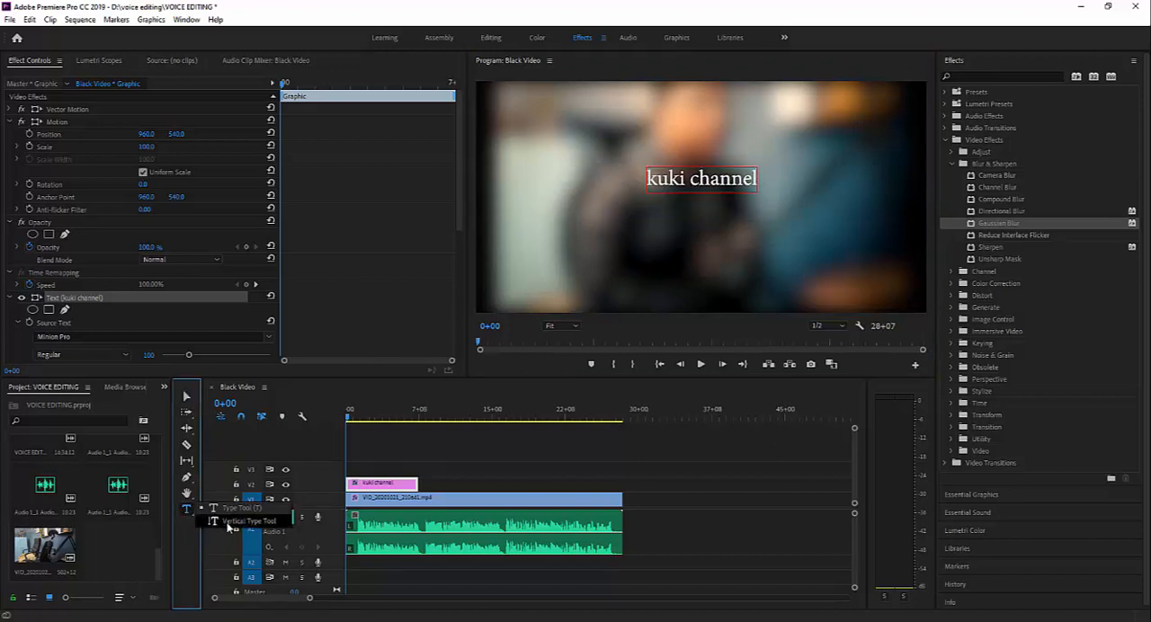
click(229, 525)
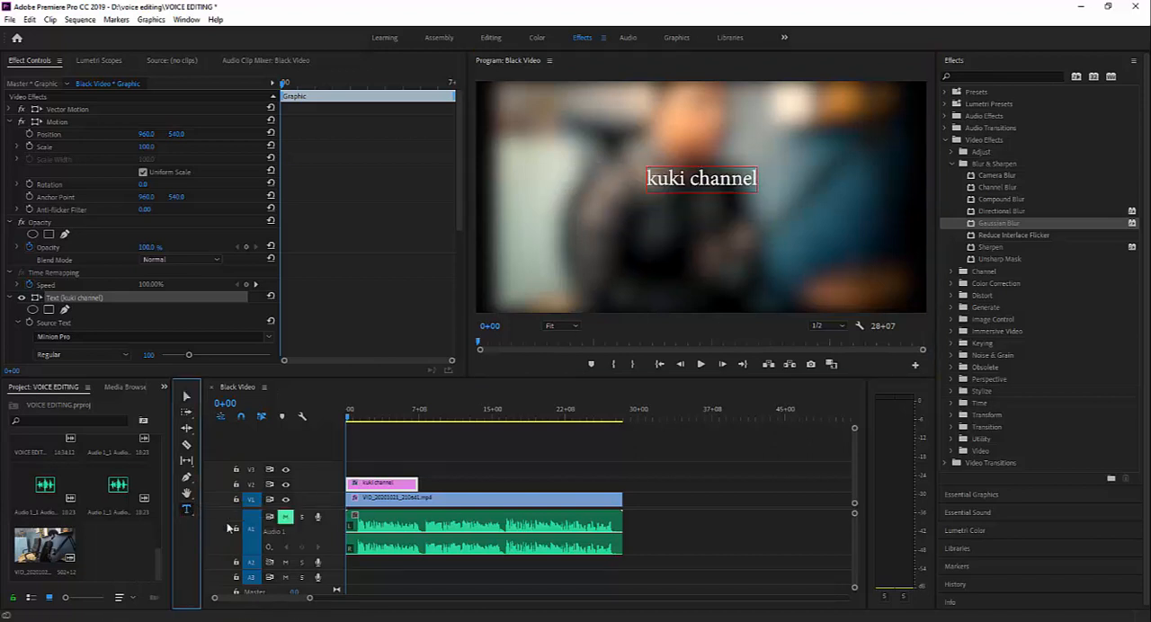
click(559, 126)
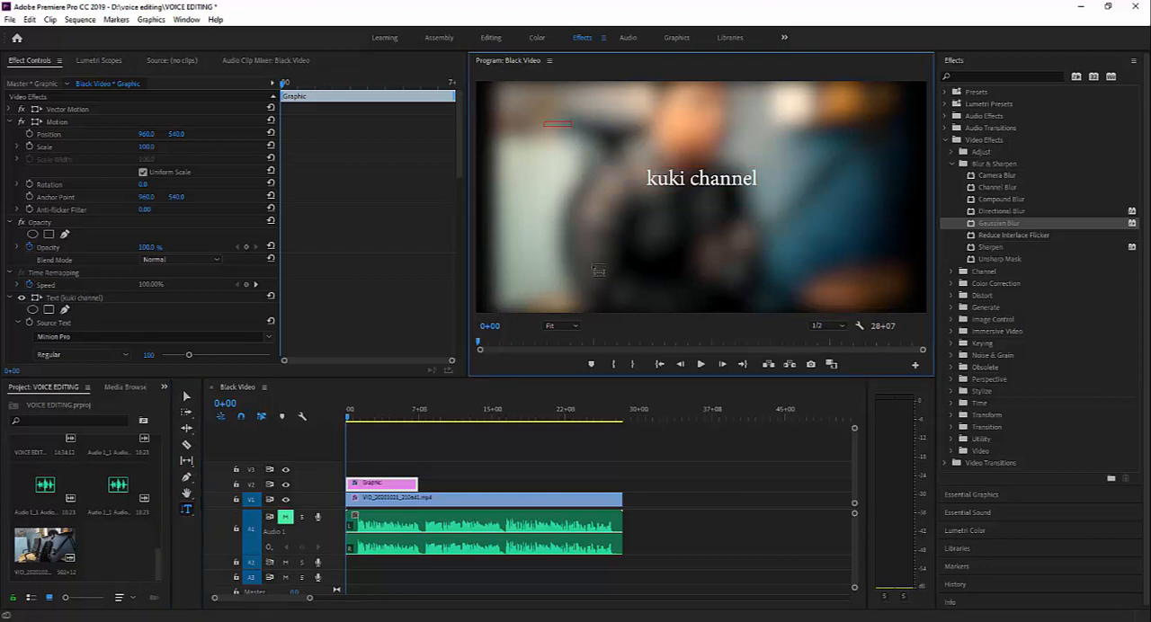
text(Kuki)
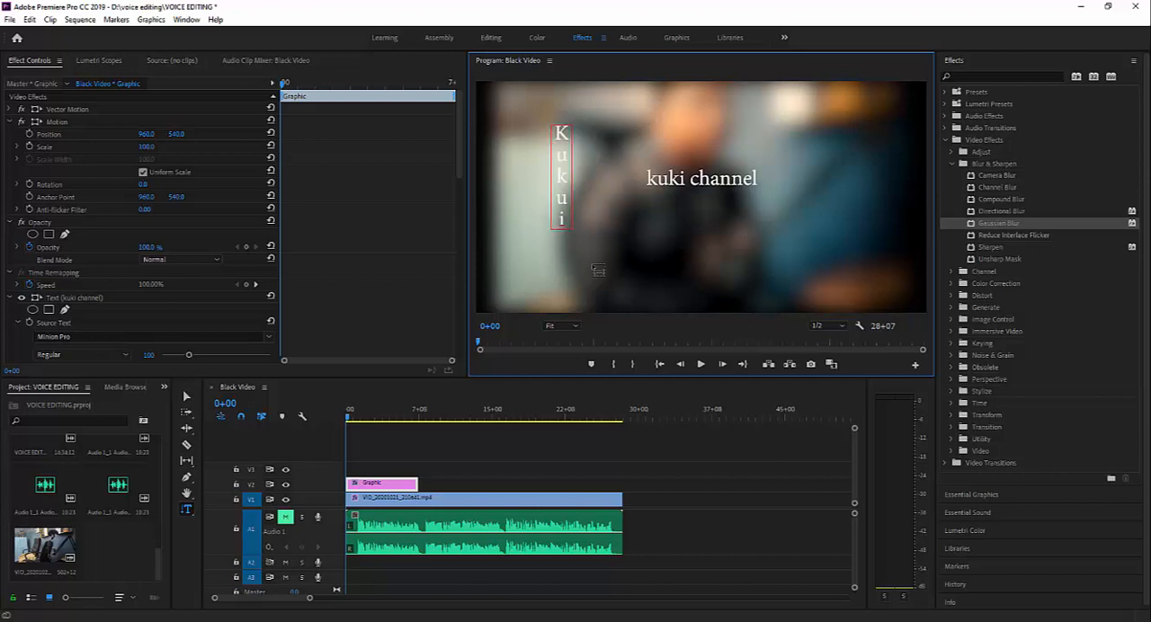
key(BackSpace)
key(BackSpace)
text(iCh)
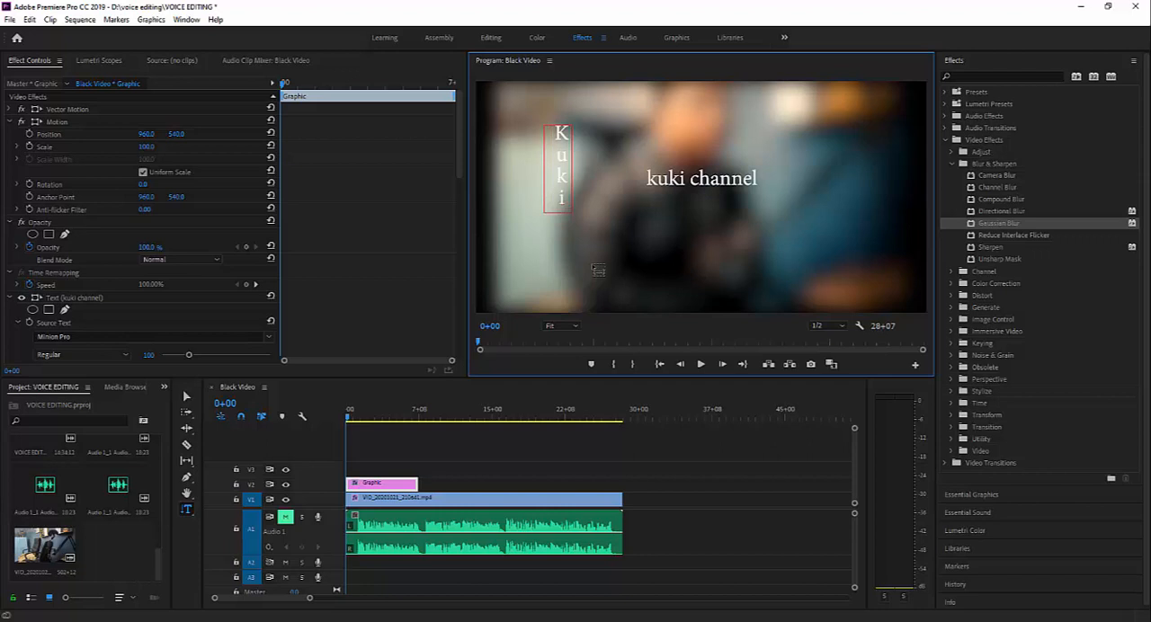
text(ann)
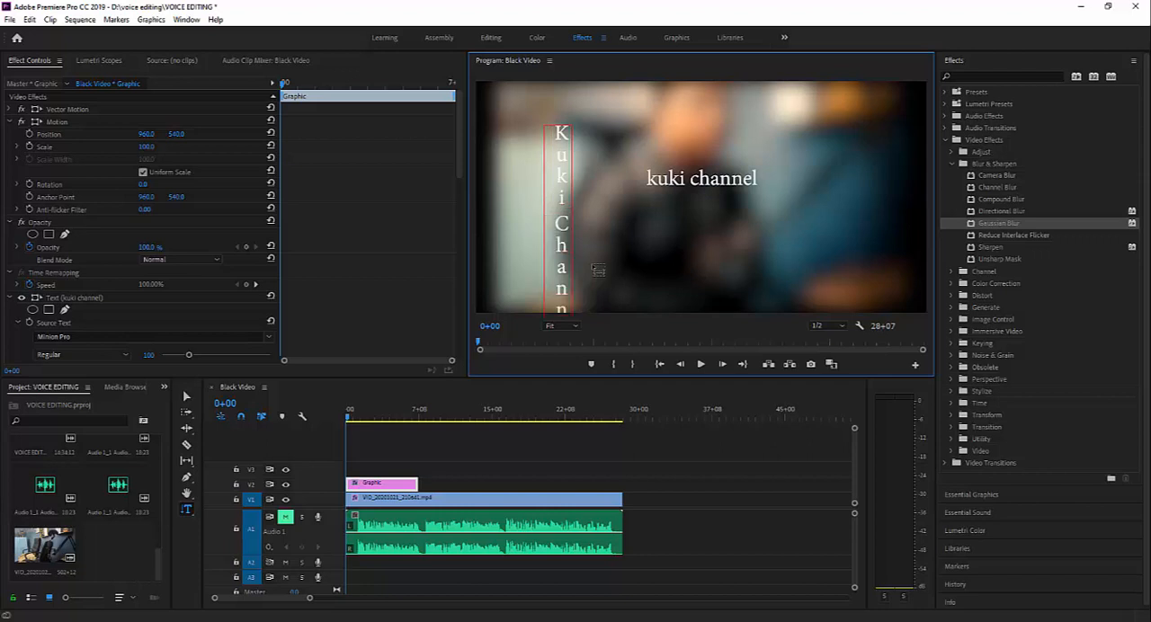
- Scale down the vertical text and move it up so that its full length fits inside the frame
click(186, 398)
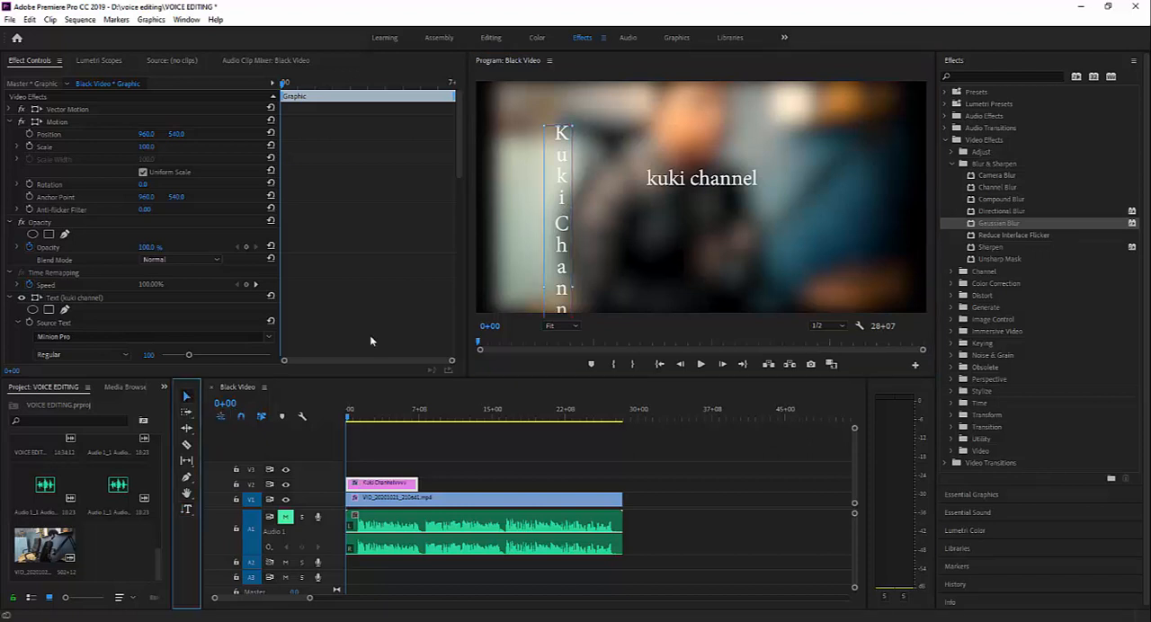
mouse_move(568, 190)
mouse_down()
mouse_move(565, 150)
mouse_move(549, 155)
mouse_move(555, 135)
mouse_move(592, 108)
mouse_move(585, 102)
mouse_move(579, 196)
mouse_up()
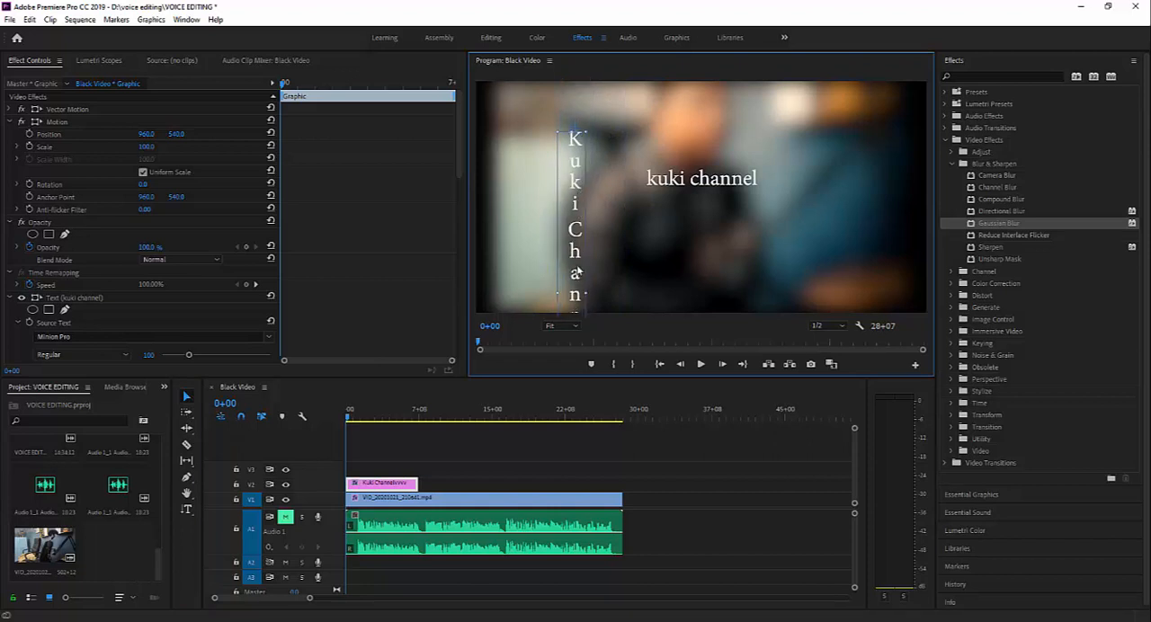
drag(581, 291, 567, 200)
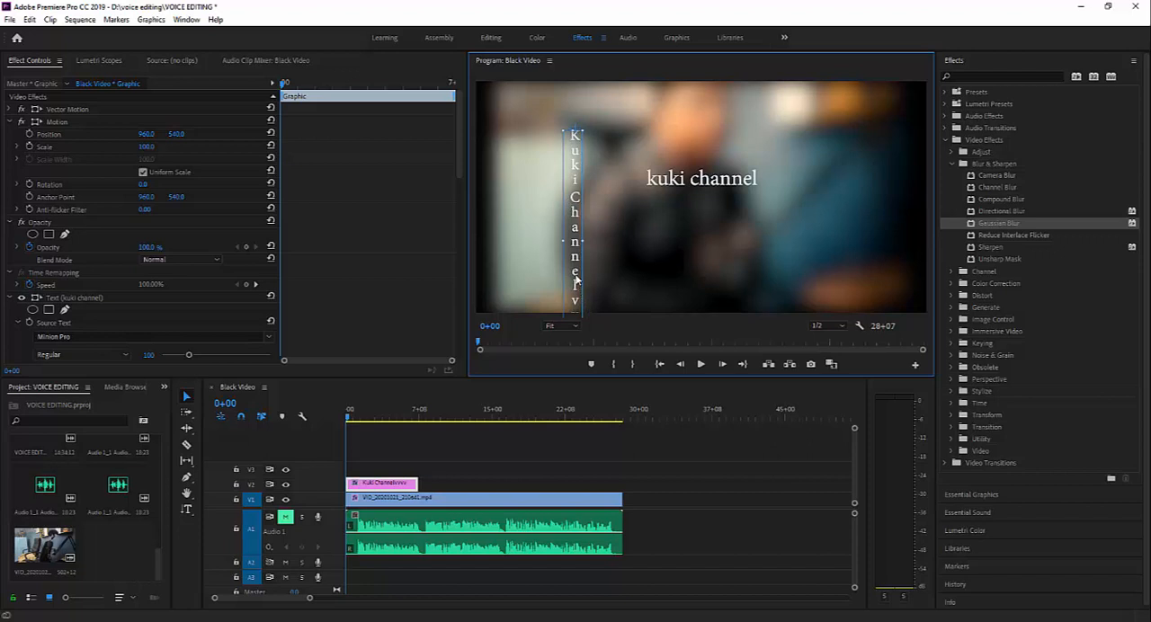
drag(576, 277, 549, 239)
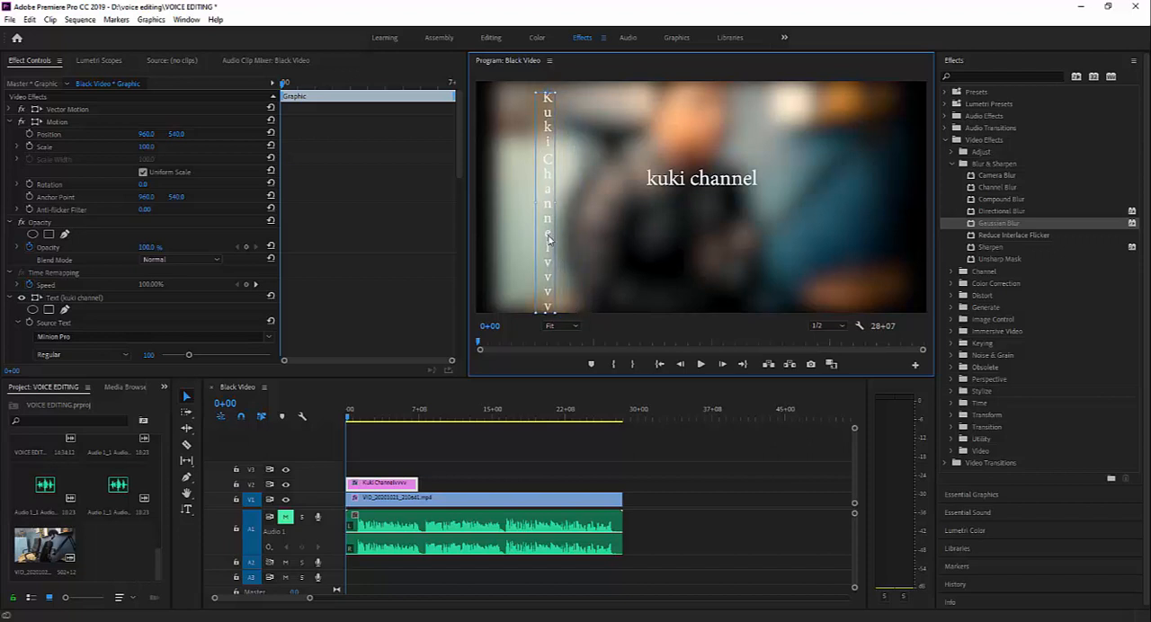
- Delete the surplus "v" letters from the end of the vertical text and shift it slightly downwards
double_click(546, 309)
click(546, 306)
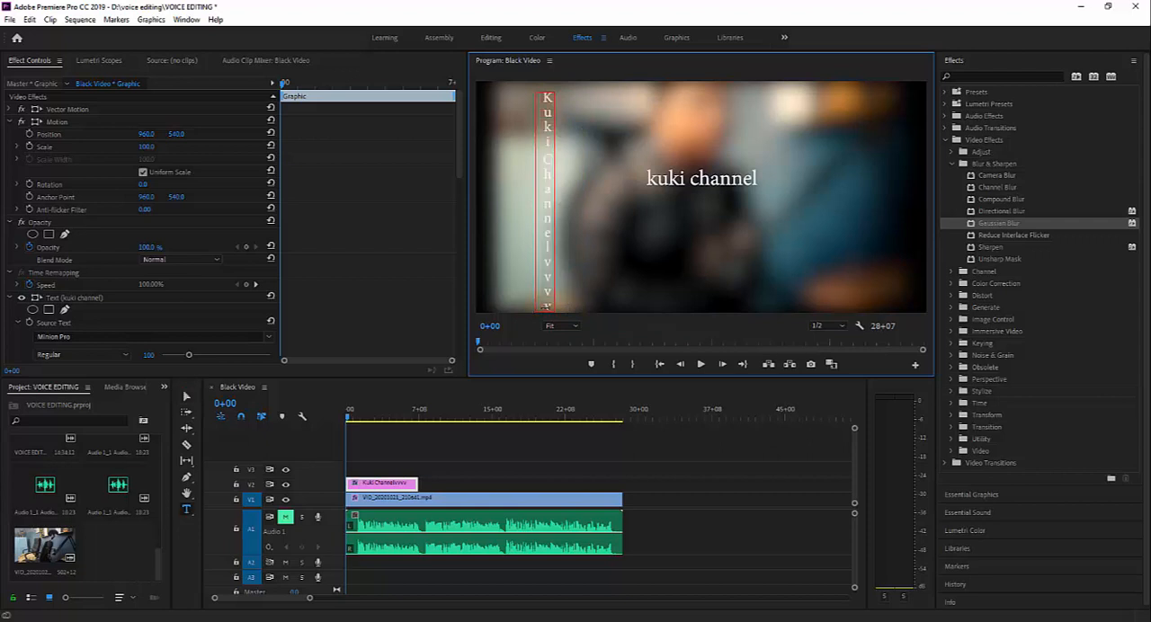
drag(546, 307, 546, 260)
key(BackSpace)
click(186, 396)
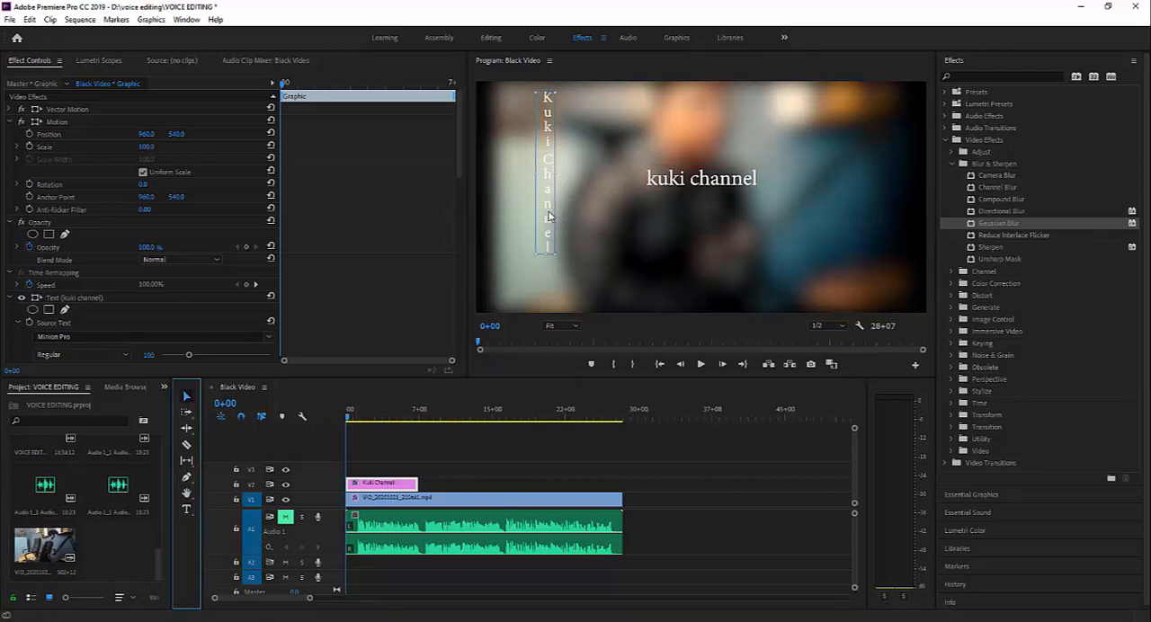
drag(552, 213, 557, 225)
- Undo the vertical text, keeping only the horizontal "kuki channel" title
click(329, 621)
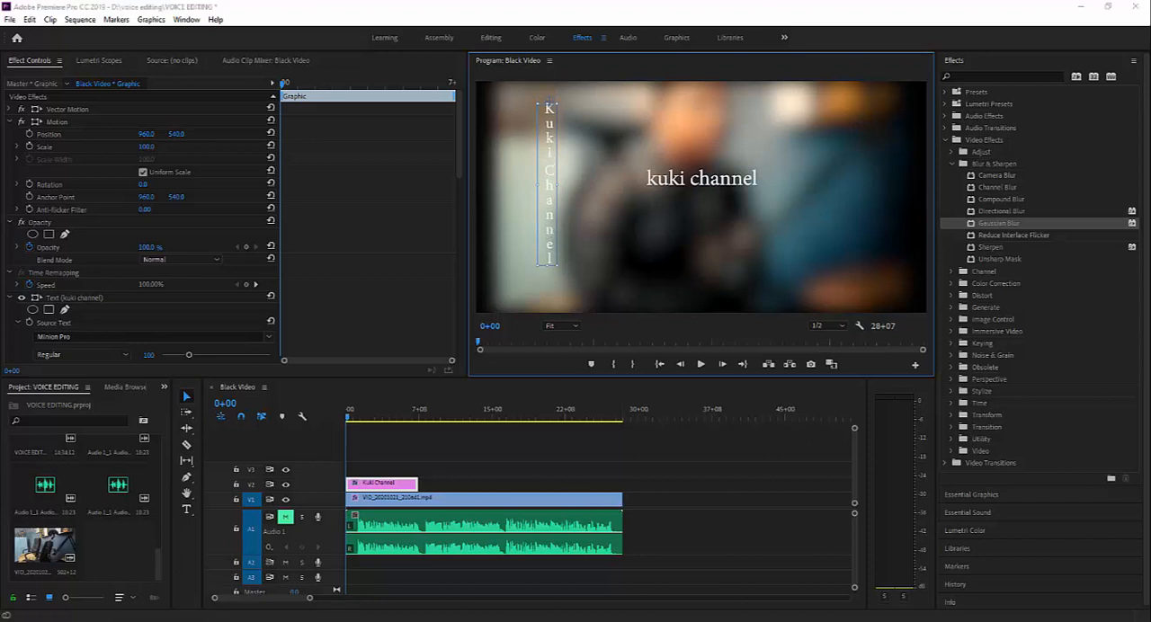
click(1094, 583)
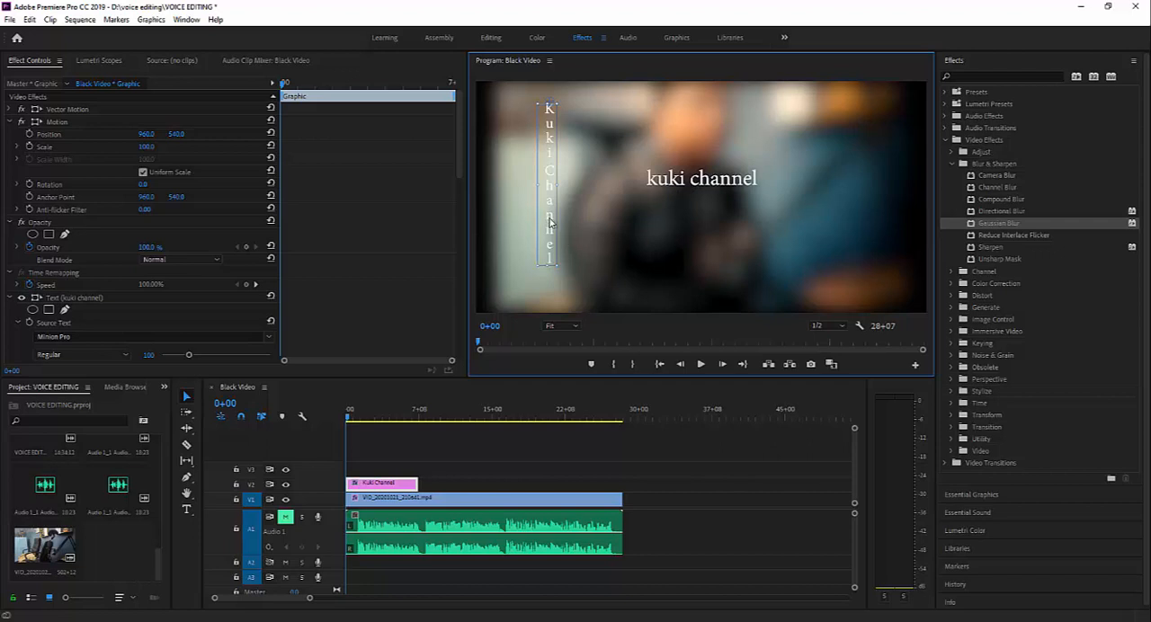
key(ctrl+z)
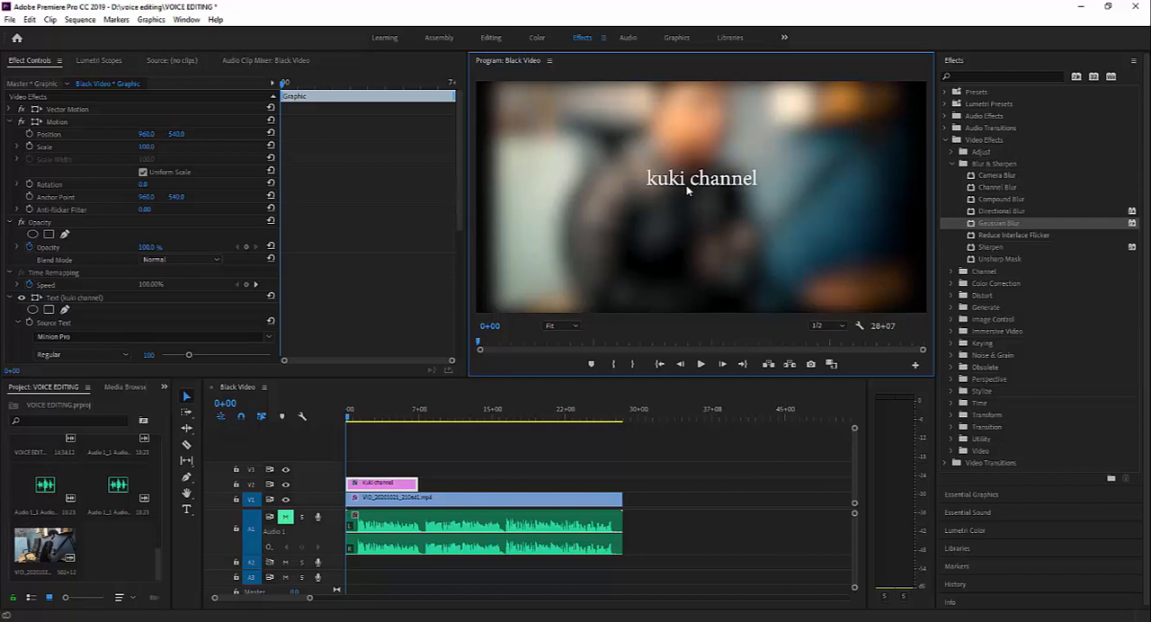
- Move the "kuki channel" title to the centre of the frame and set the graphic's Motion scale to 208
drag(701, 187, 677, 216)
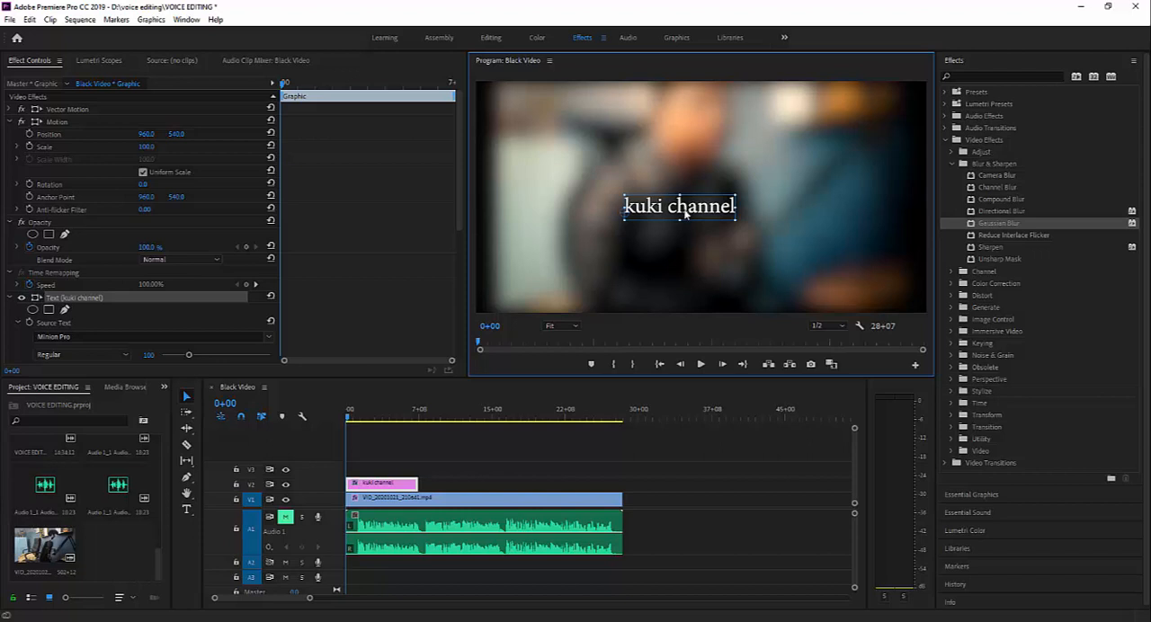
mouse_move(681, 219)
mouse_down()
mouse_move(672, 211)
mouse_move(681, 208)
mouse_up()
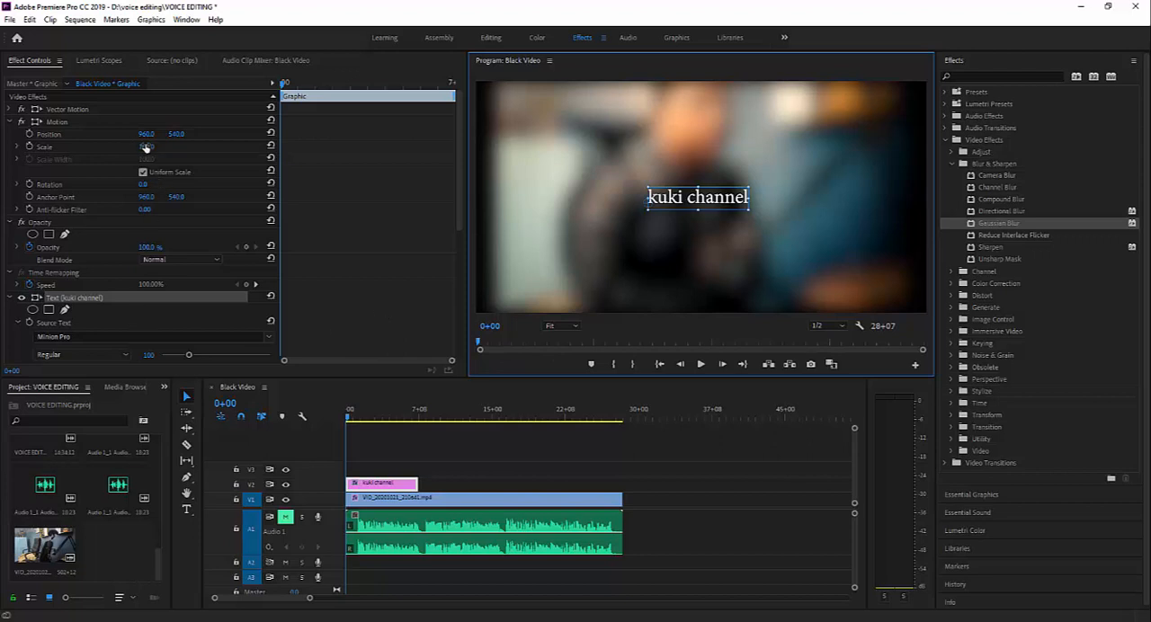
drag(146, 148, 184, 149)
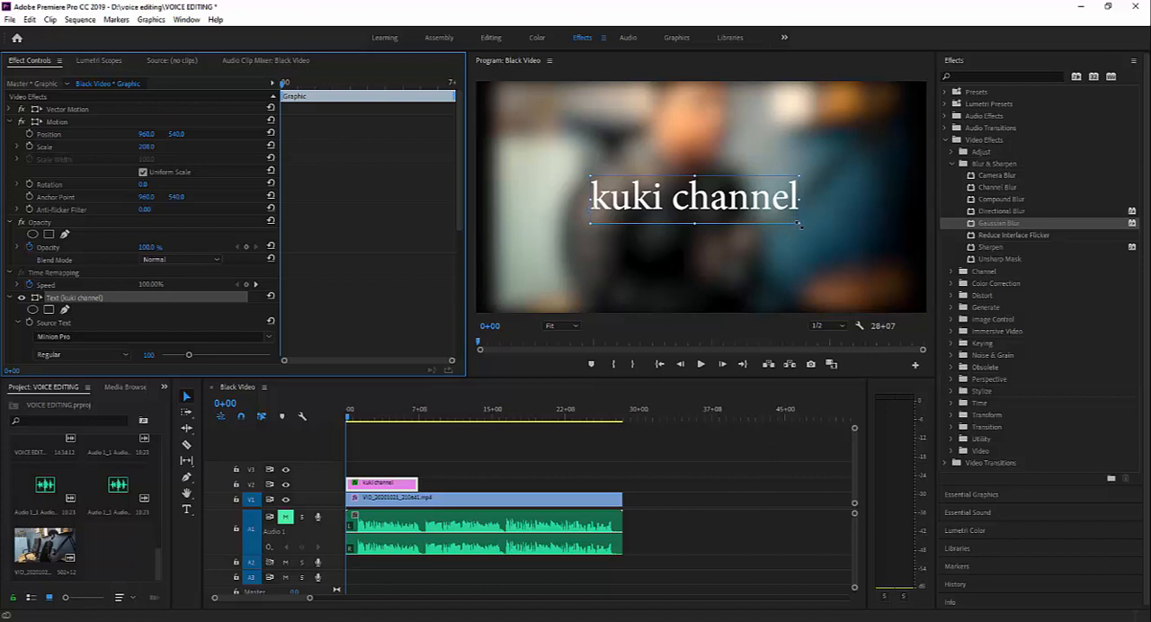
- Enlarge the "kuki channel" text by its bounding box until it spans roughly two thirds of the frame's width
drag(799, 224, 685, 240)
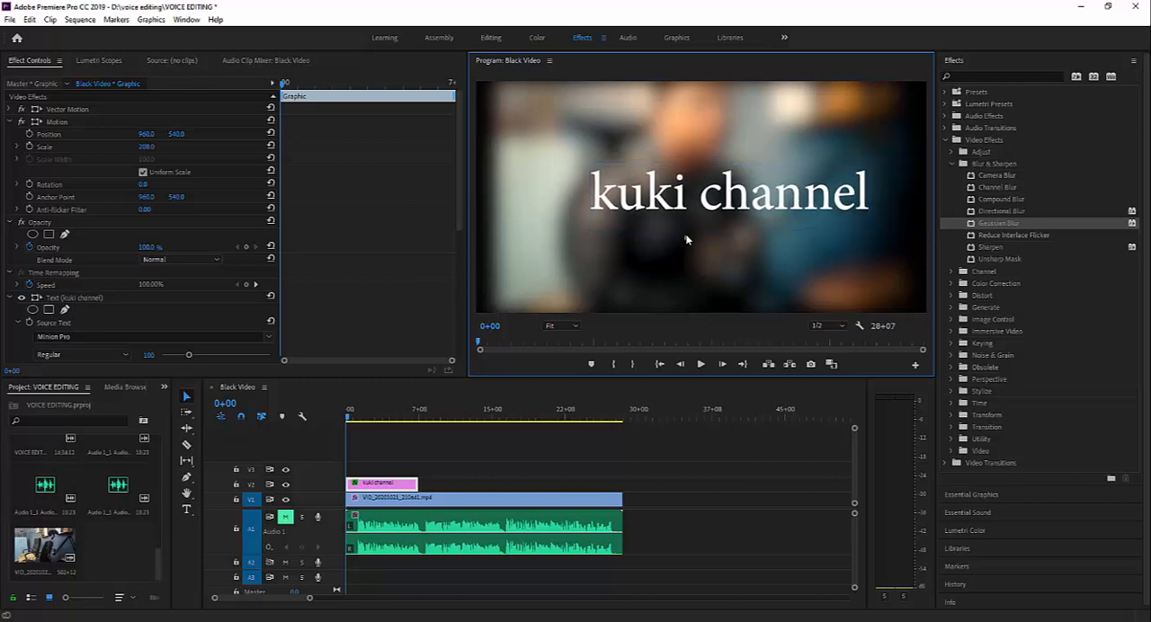
click(627, 223)
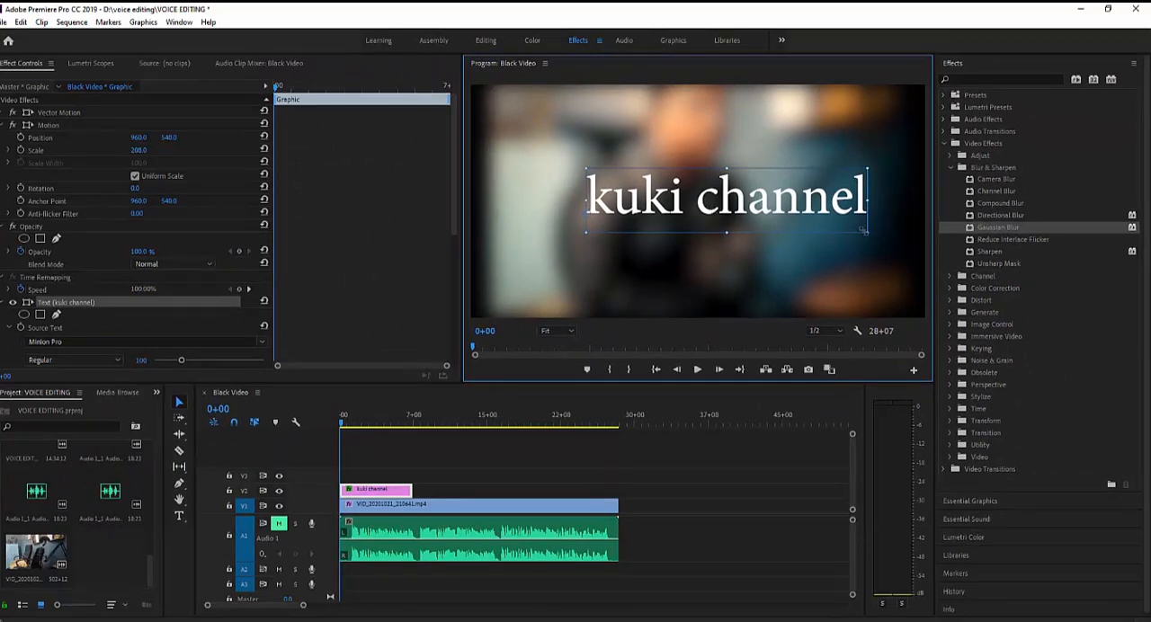
drag(868, 235, 749, 239)
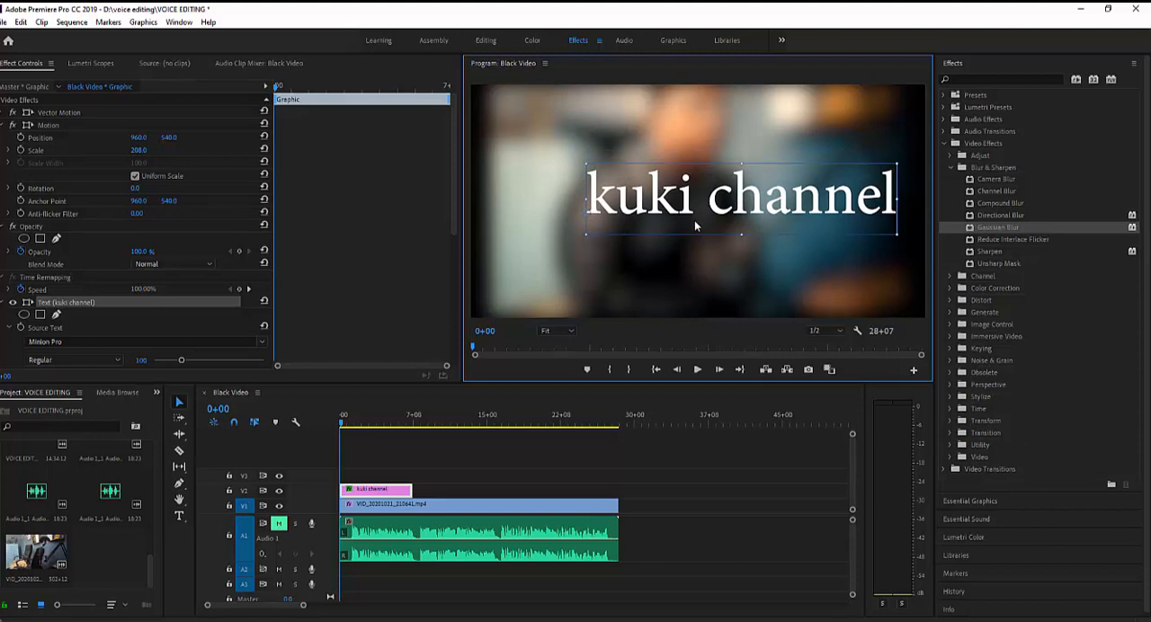
- Right-align the title text, move it back into the frame and try resizing it by its bounding box
scroll(106, 247, down, 2)
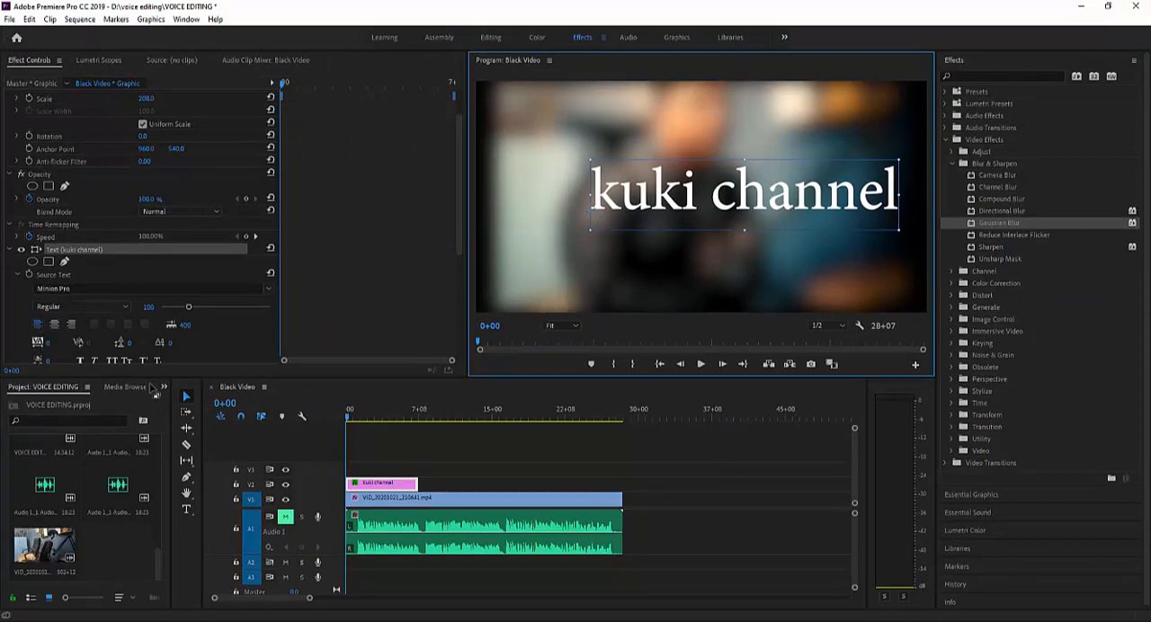
click(71, 325)
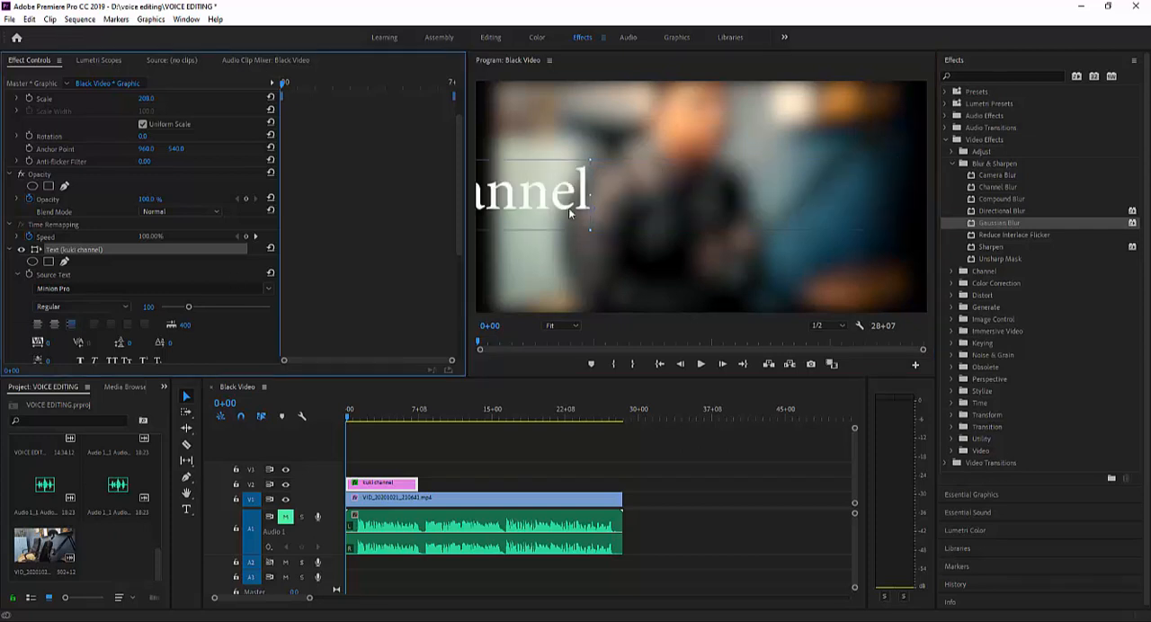
drag(511, 207, 784, 206)
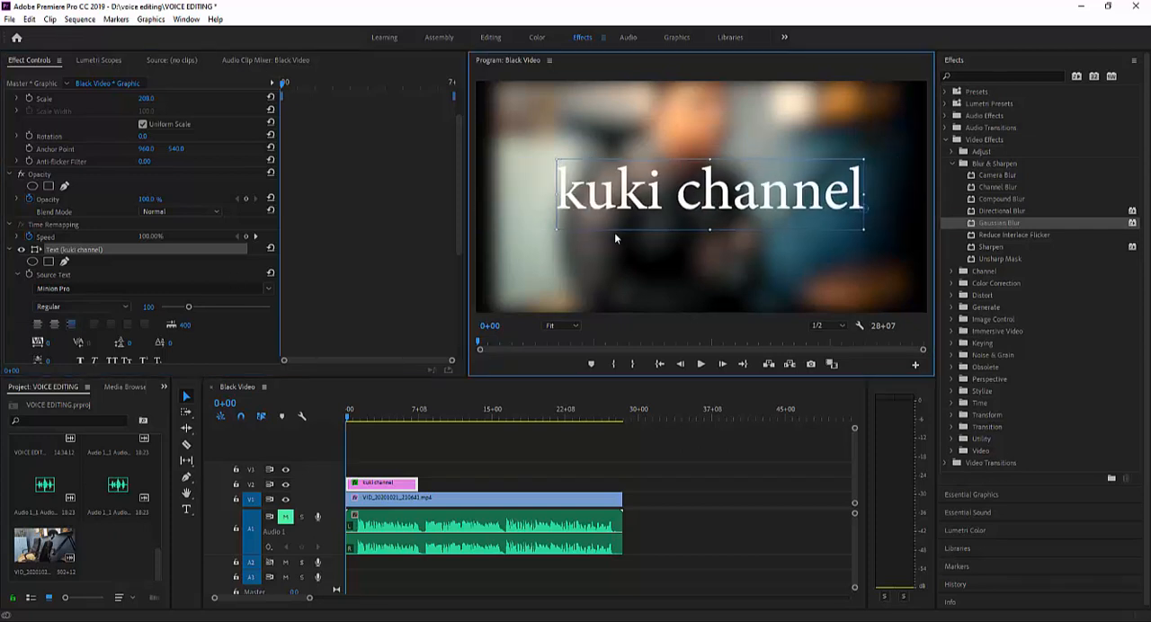
drag(555, 231, 620, 229)
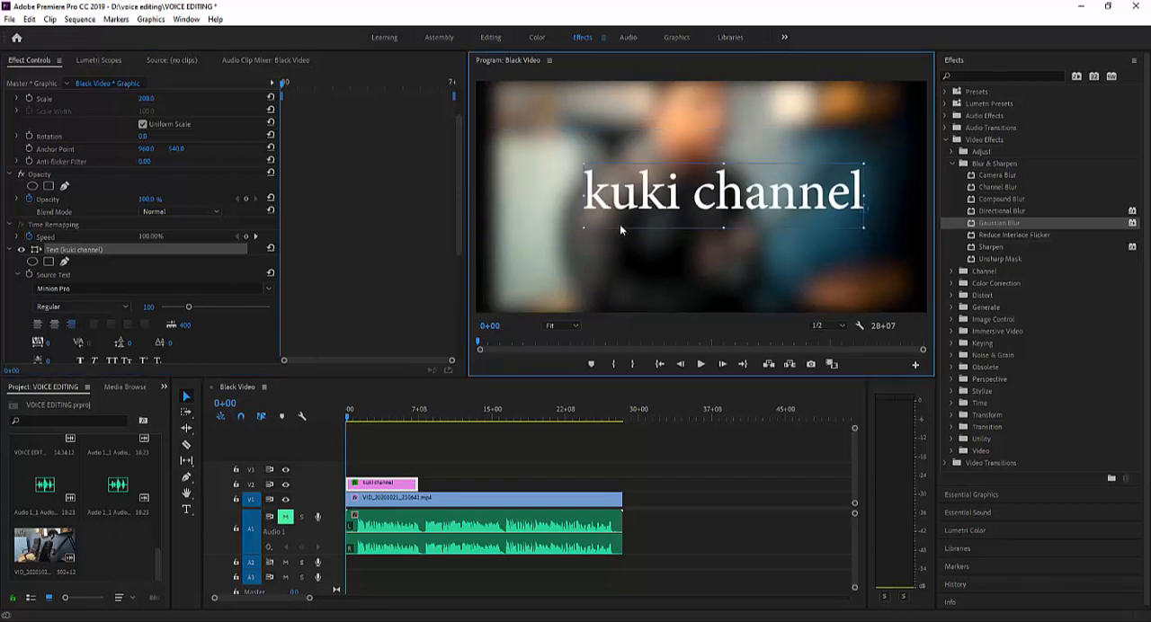
mouse_move(863, 228)
mouse_down()
mouse_move(920, 261)
mouse_move(851, 232)
mouse_move(890, 247)
mouse_move(869, 226)
mouse_up()
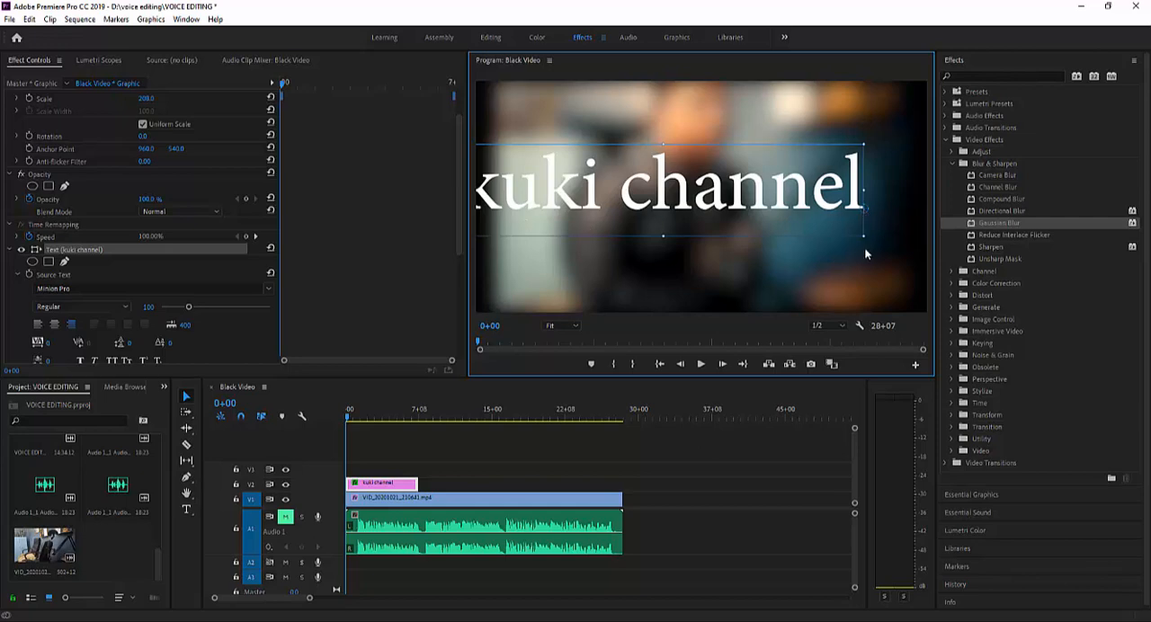
drag(847, 231, 806, 219)
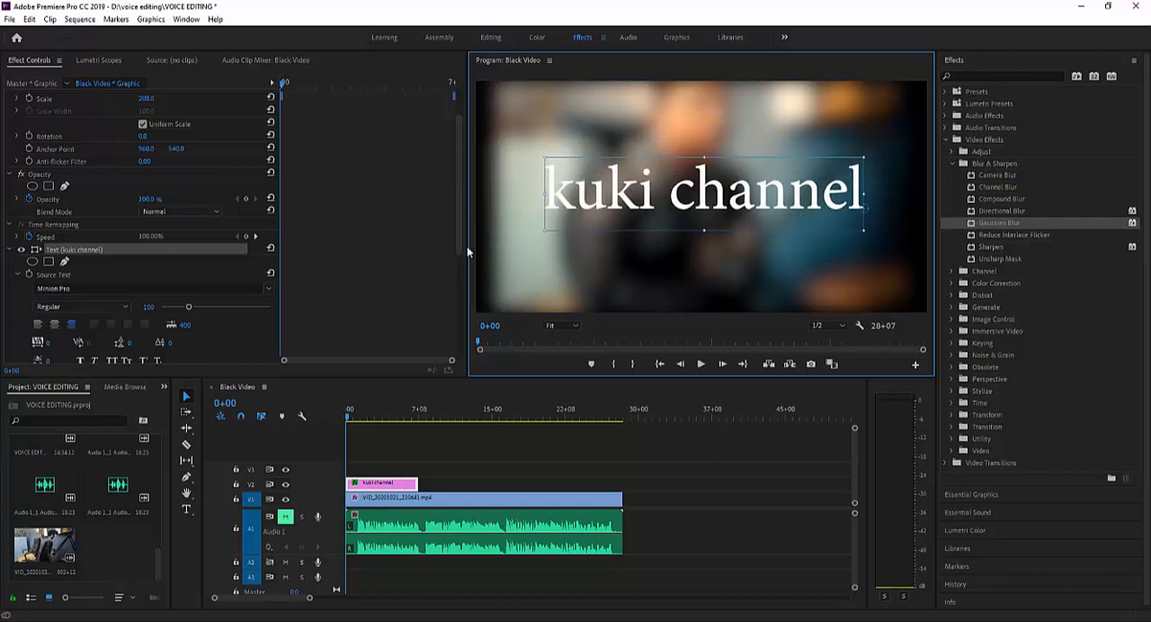
- Centre-align the title text, move it back to the middle of the frame and shrink it to just over half the frame's width
click(54, 324)
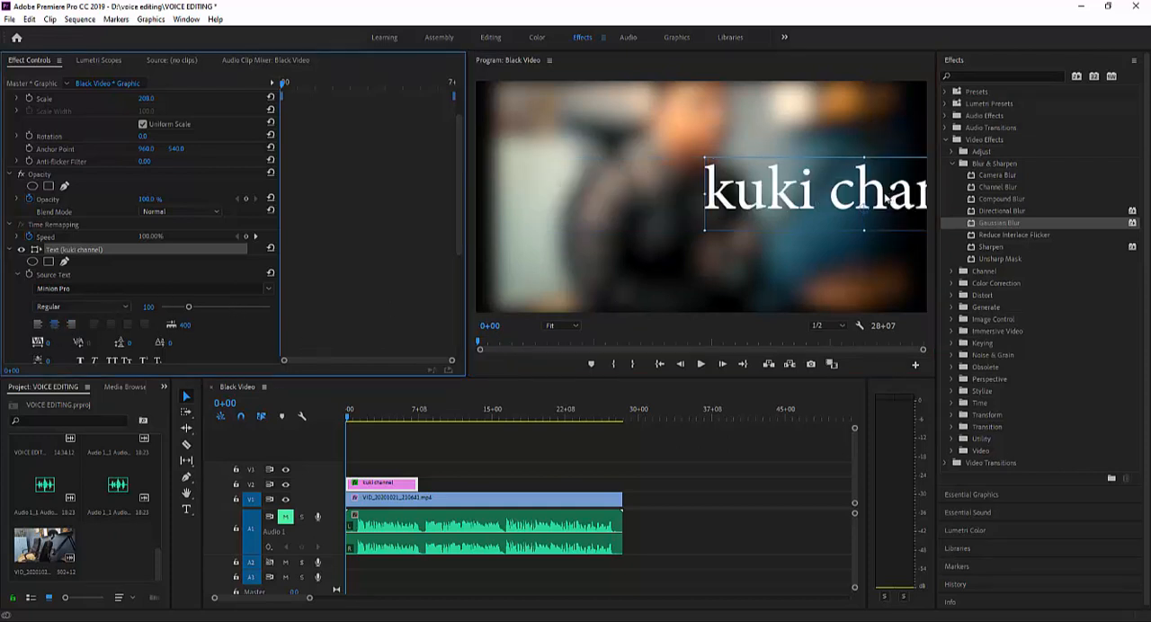
drag(891, 198, 711, 184)
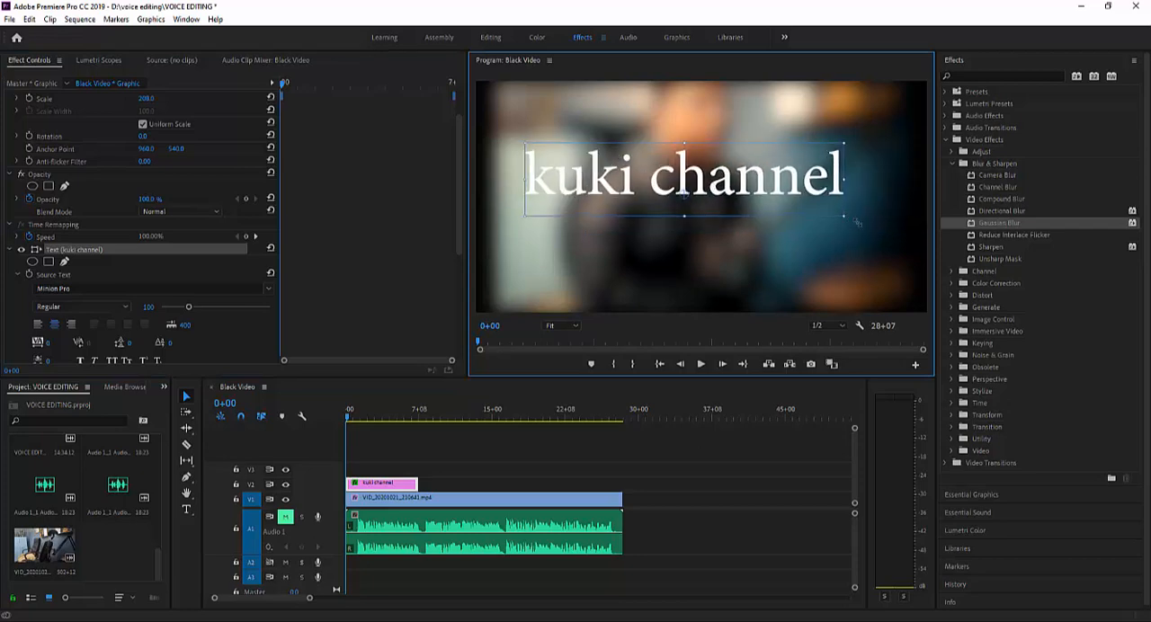
drag(859, 223, 639, 205)
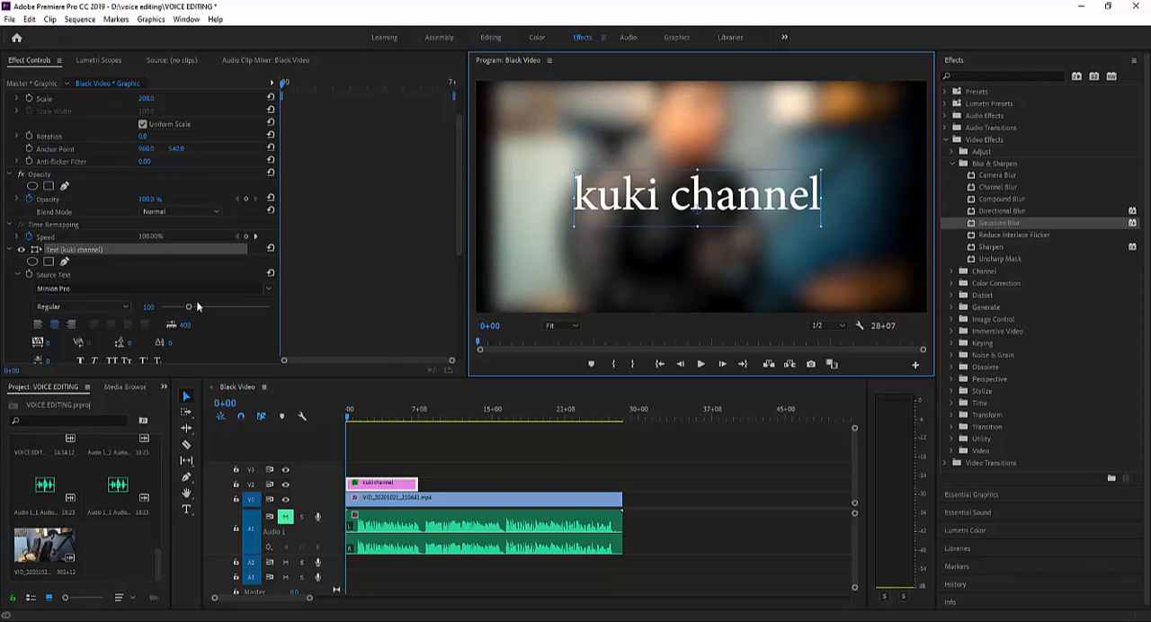
- Set the title's font to Copperplate Gothic Bold and move the text slightly upwards
click(268, 294)
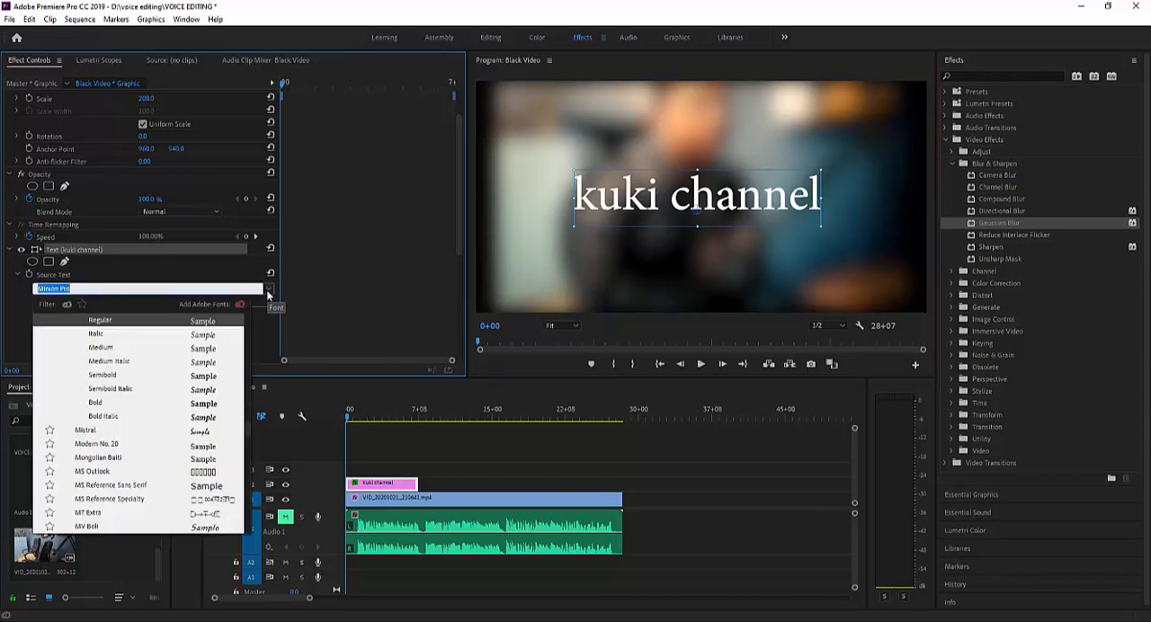
scroll(198, 465, up, 3)
scroll(198, 465, up, 10)
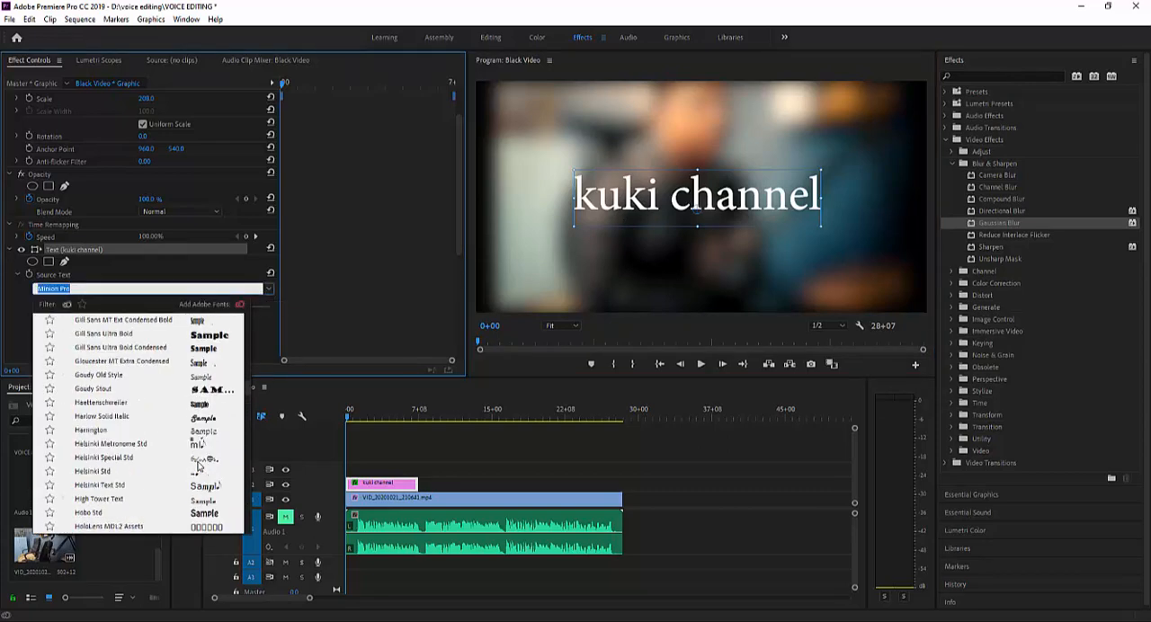
scroll(199, 465, up, 3)
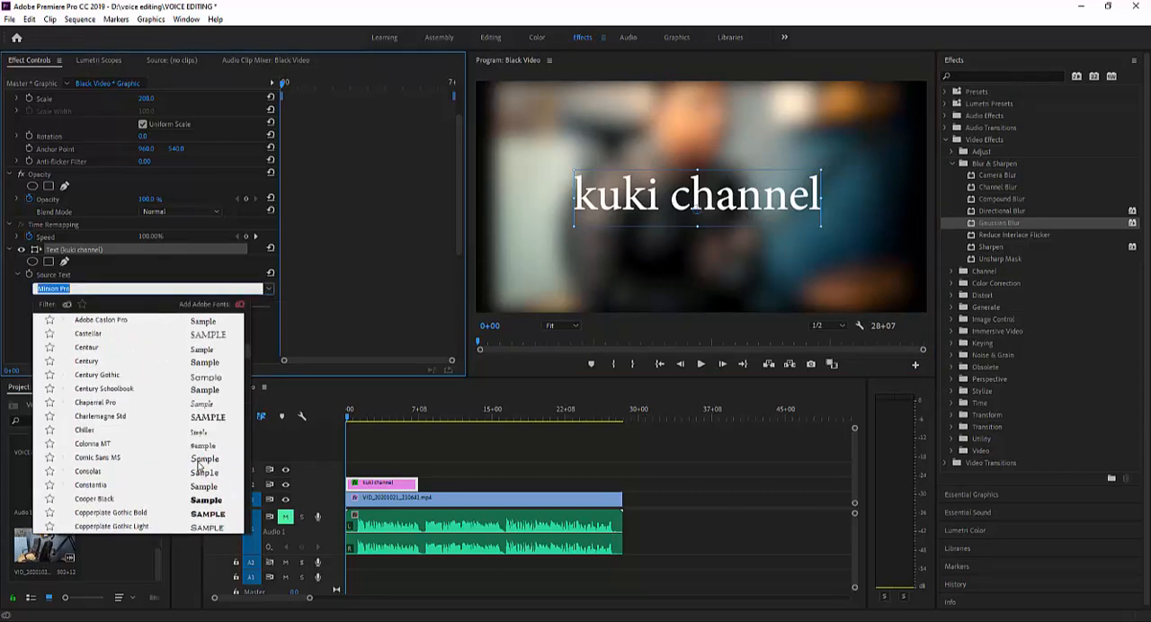
click(206, 514)
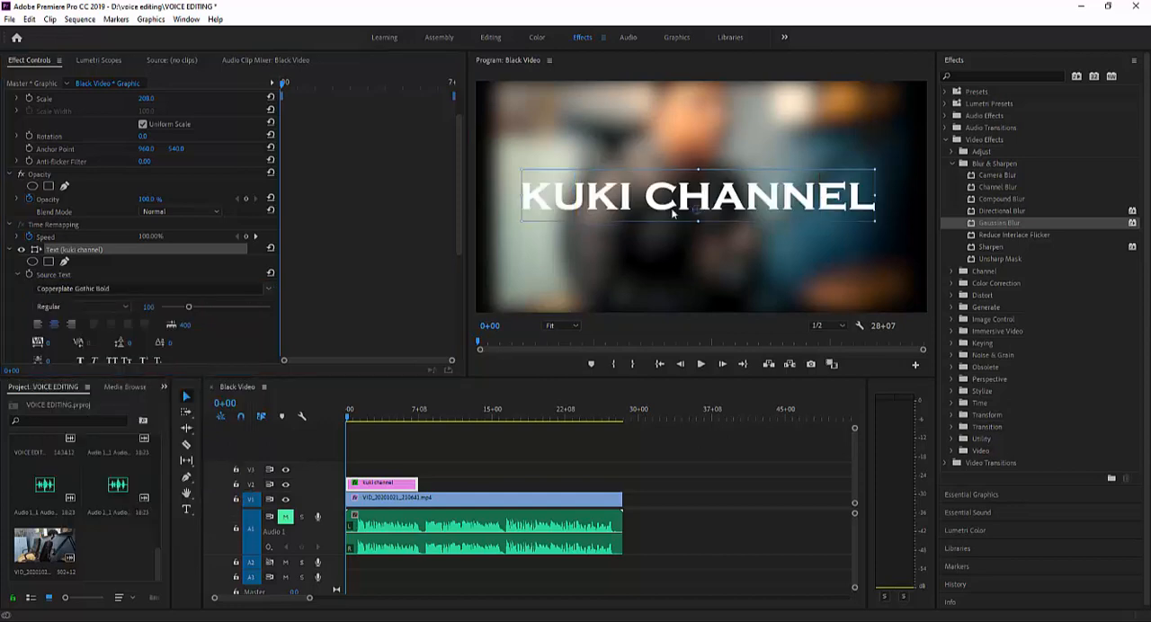
drag(628, 208, 633, 189)
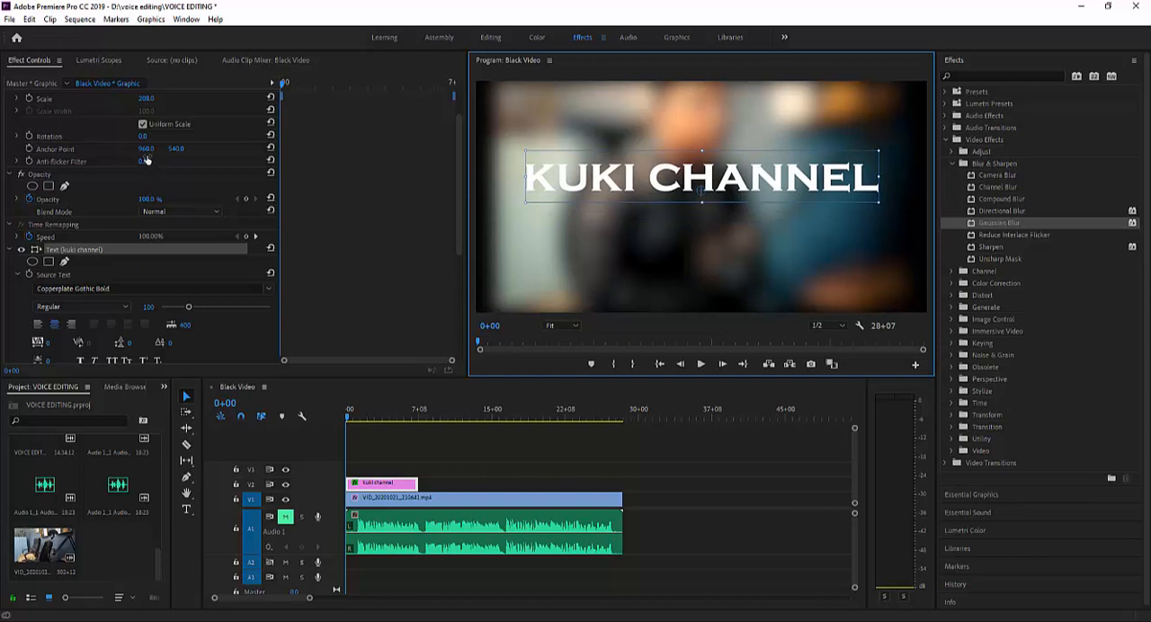
- Set the graphic's Motion anchor point to 956, 400 and move the title back up to just above the frame's centre
drag(145, 151, 356, 151)
mouse_move(175, 148)
mouse_down()
mouse_move(332, 149)
mouse_move(7, 148)
mouse_move(172, 153)
mouse_up()
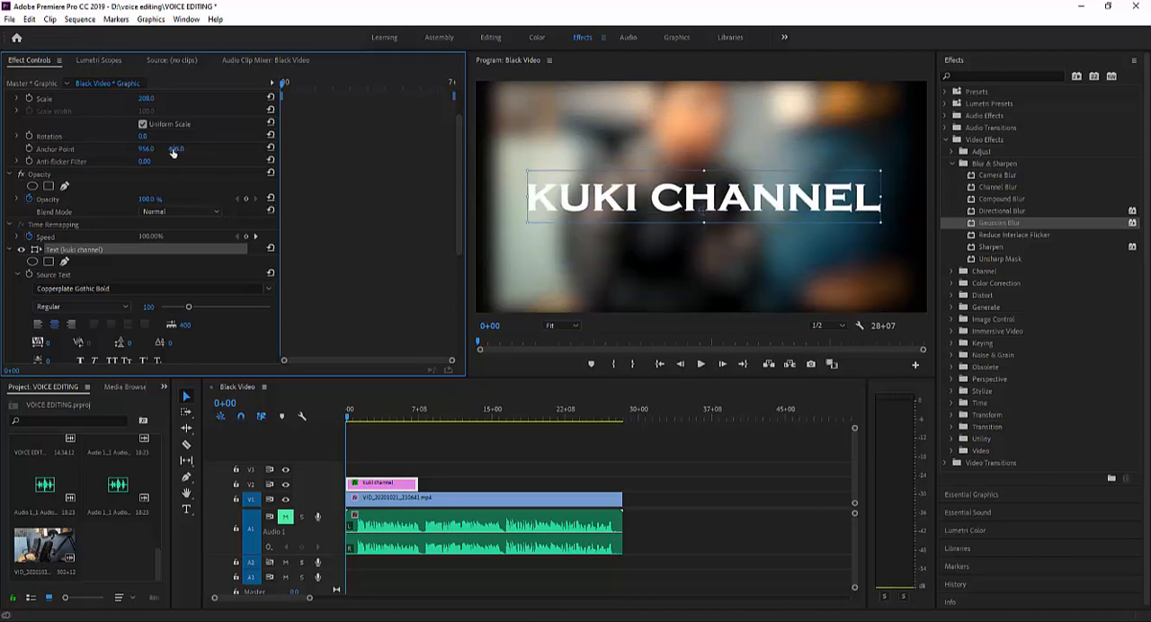
click(176, 148)
key(Return)
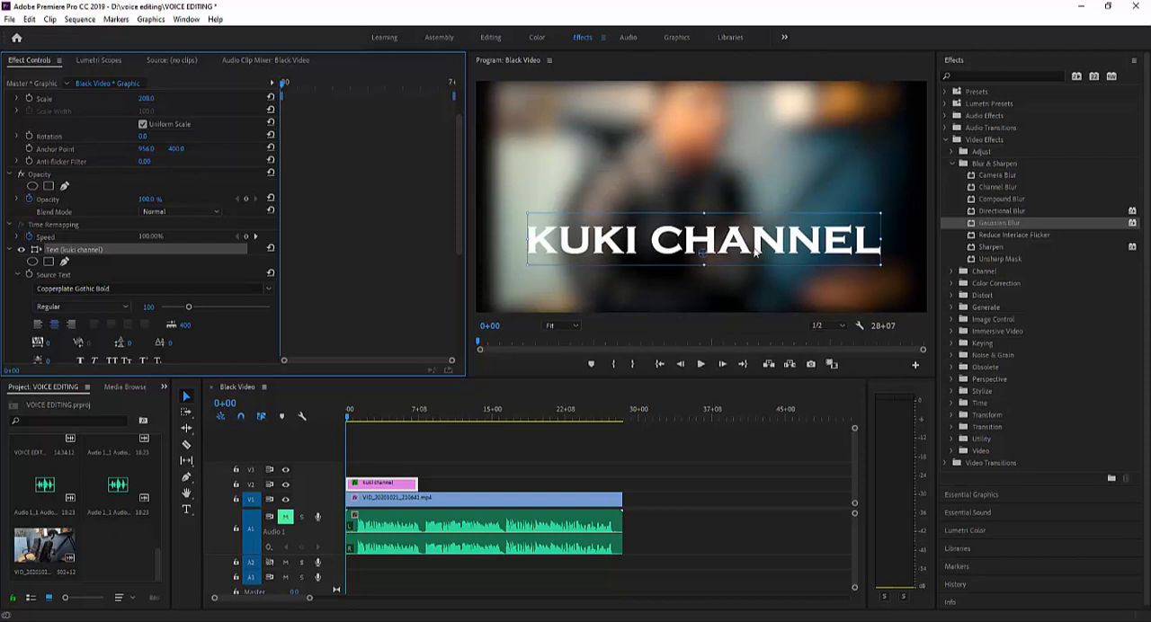
drag(755, 253, 742, 204)
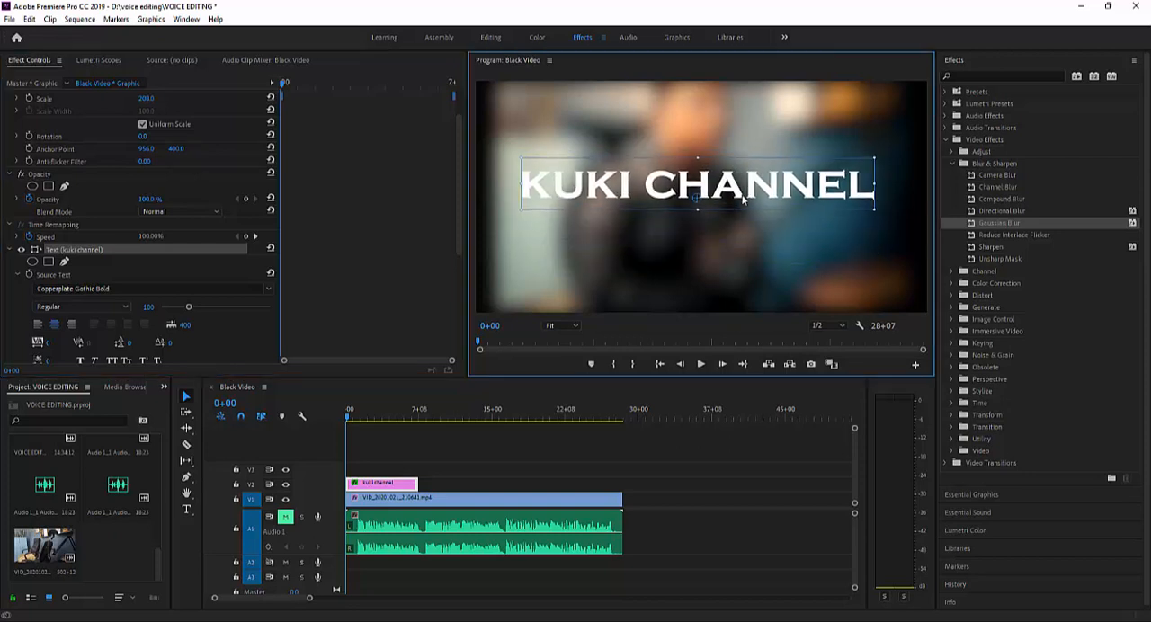
- Turn off Uniform Scale, enlarge the title by its bounding box and set the horizontal anchor point to 973
click(142, 125)
click(142, 125)
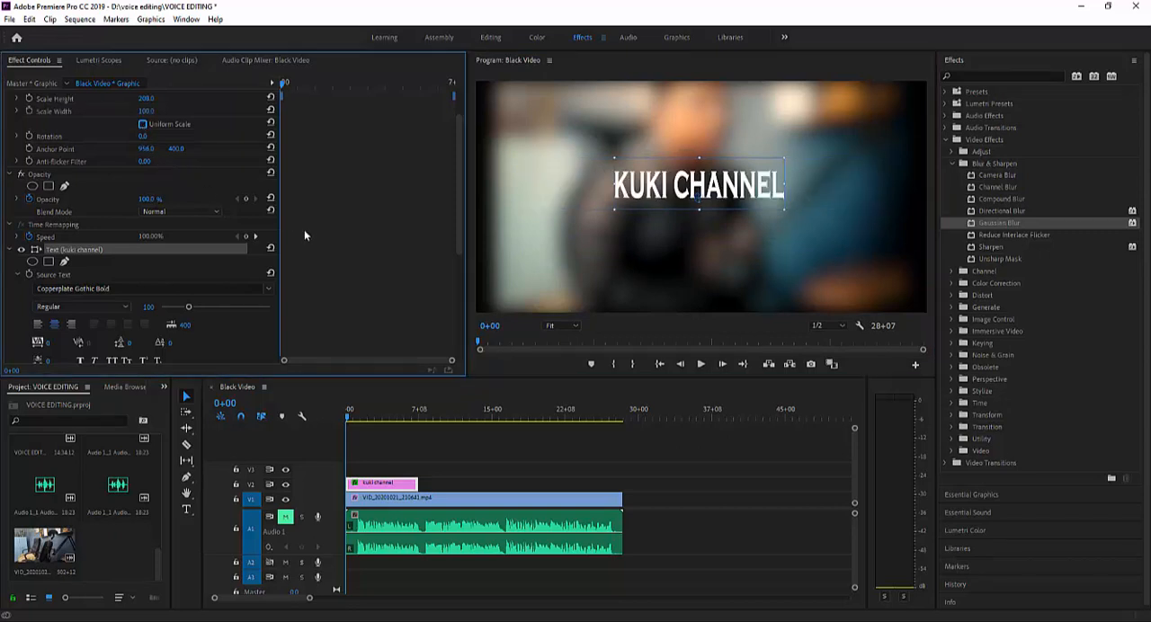
drag(611, 213, 561, 241)
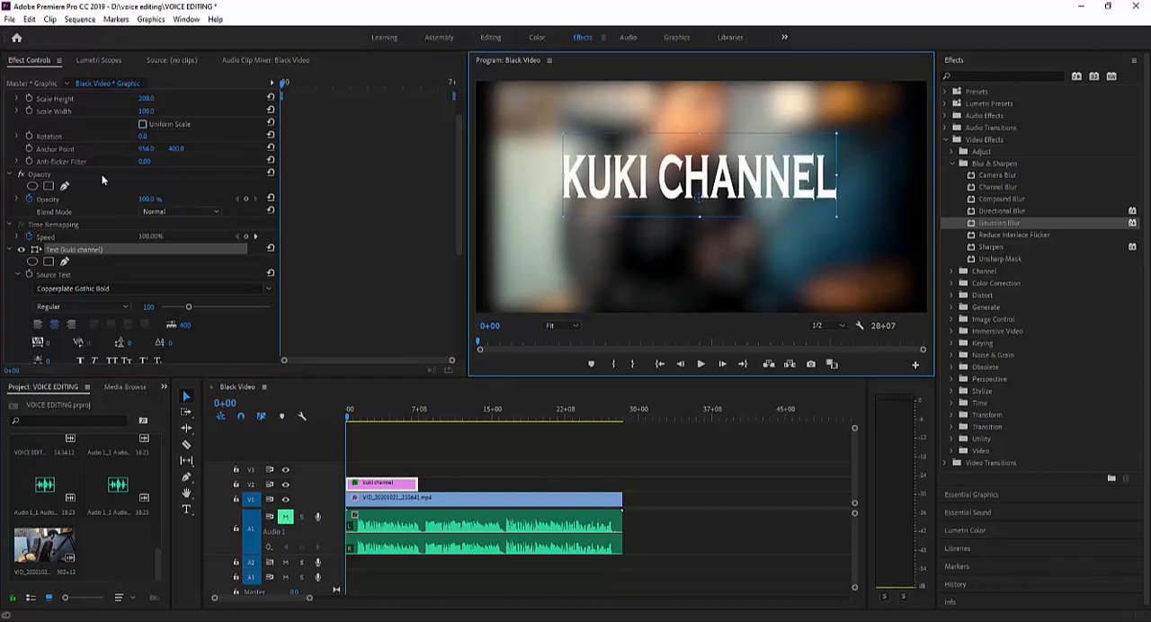
mouse_move(144, 149)
mouse_down()
mouse_move(161, 149)
mouse_move(147, 147)
mouse_up()
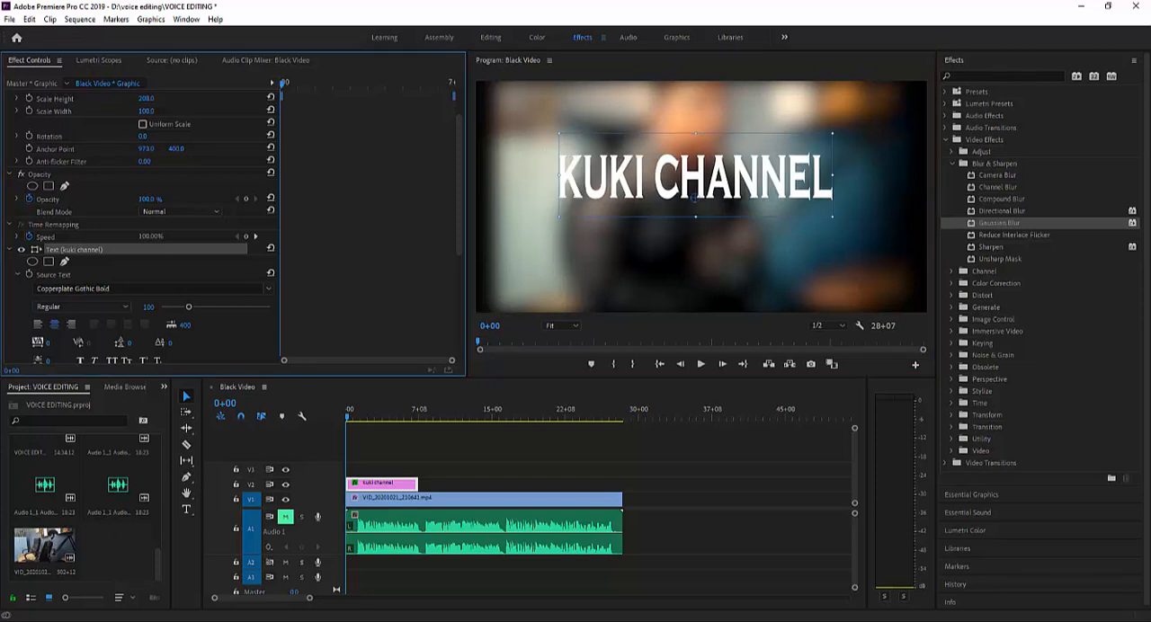
- Set the graphic's Scale Height to 100 to match its Scale Width
drag(146, 98, 230, 98)
click(143, 99)
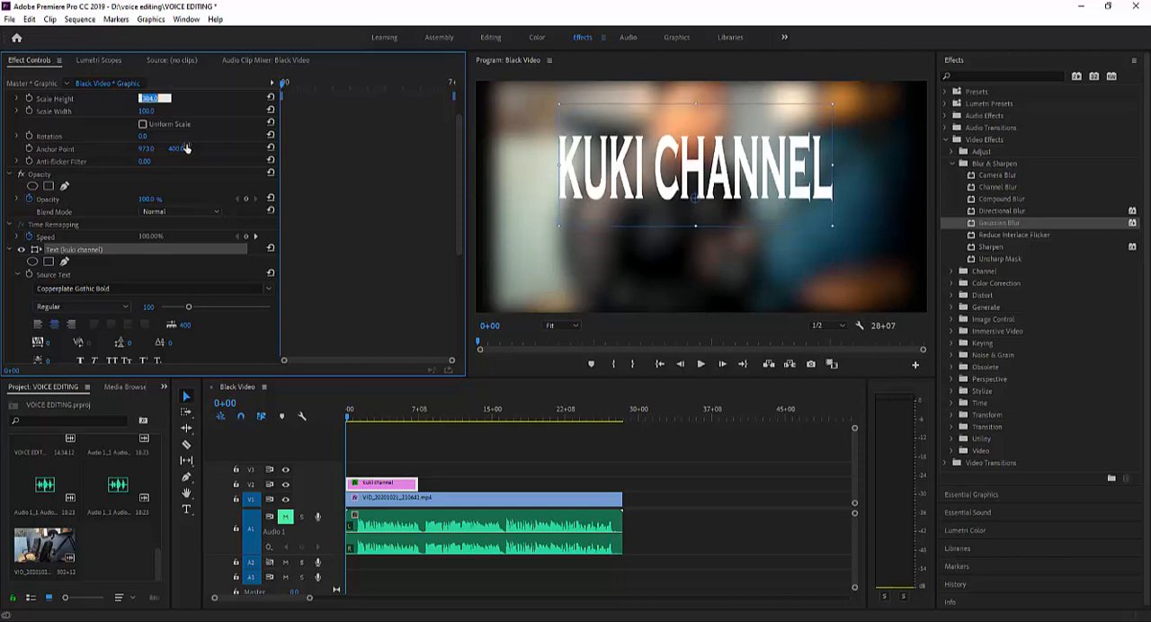
text(3)
text(00)
key(Return)
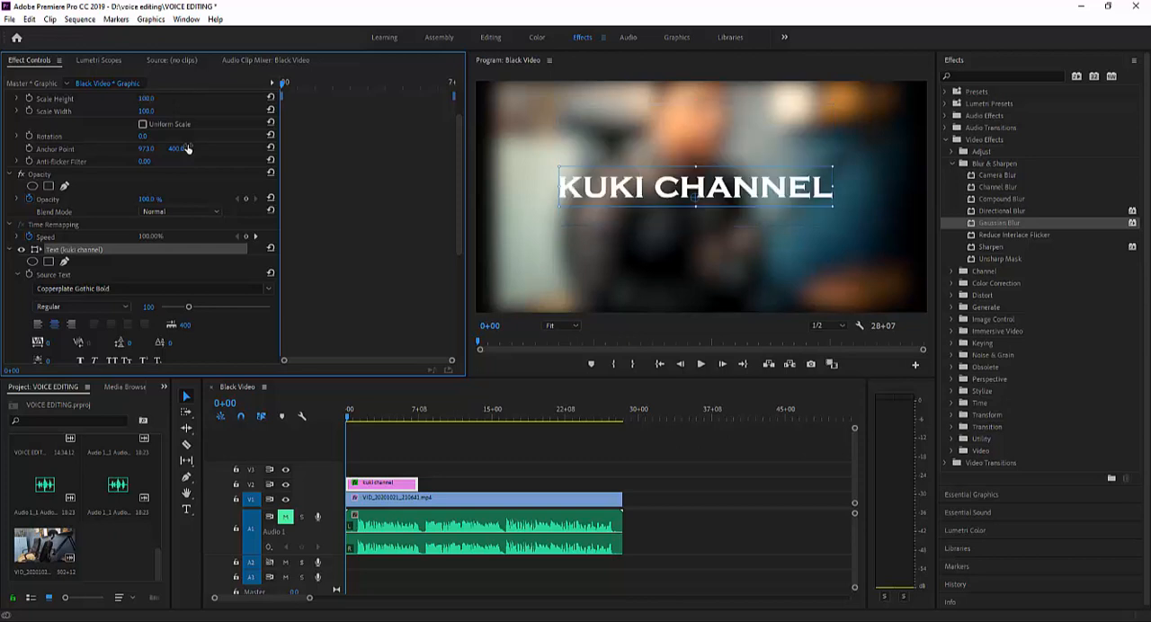
- Nudge the title slightly left, then set its Motion scale to 106 with Uniform Scale turned on
drag(627, 189, 618, 187)
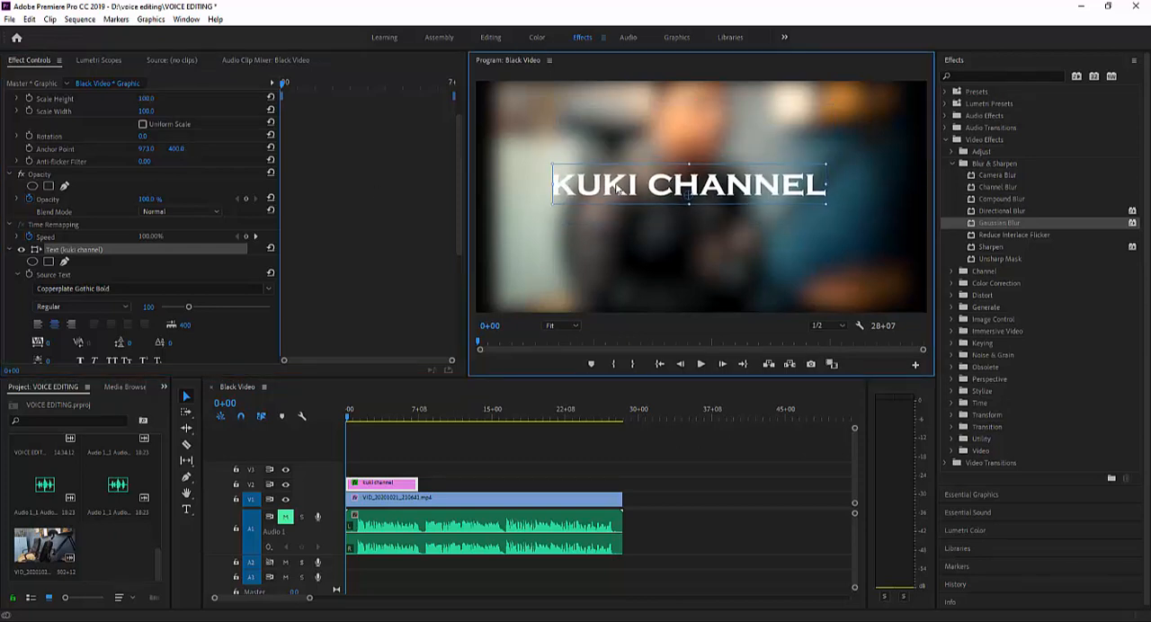
click(142, 125)
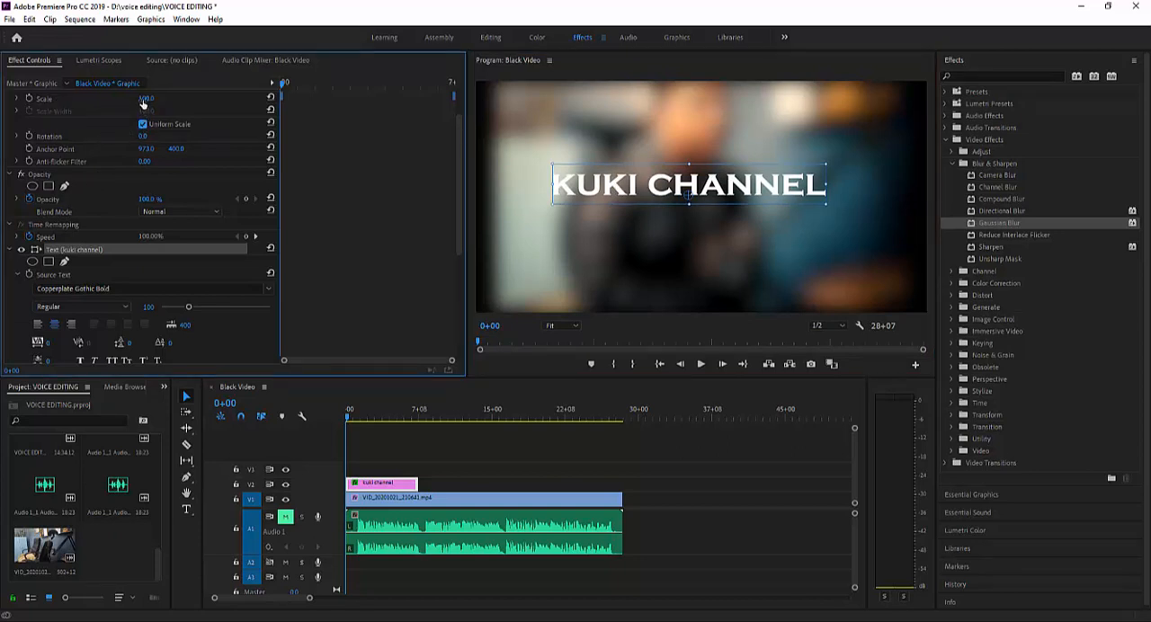
mouse_move(142, 99)
mouse_down()
mouse_move(216, 99)
mouse_move(94, 99)
mouse_move(177, 99)
mouse_move(149, 99)
mouse_up()
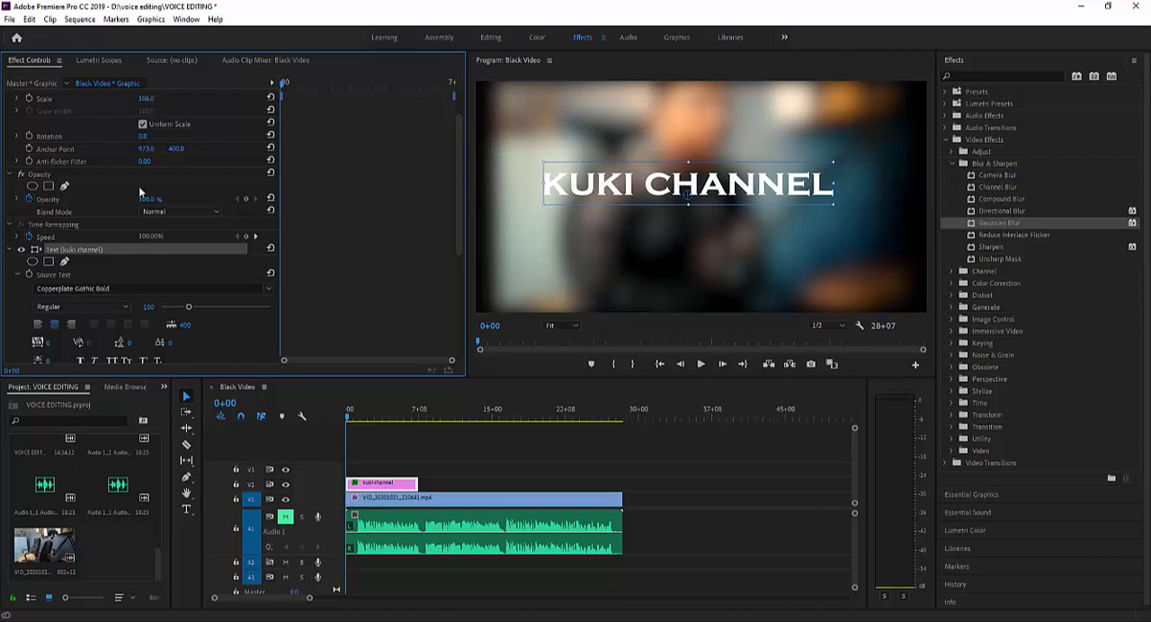
- Add a rectangular opacity mask, place it beyond the title's left end and start Mask Path keyframing at 0+00
click(49, 186)
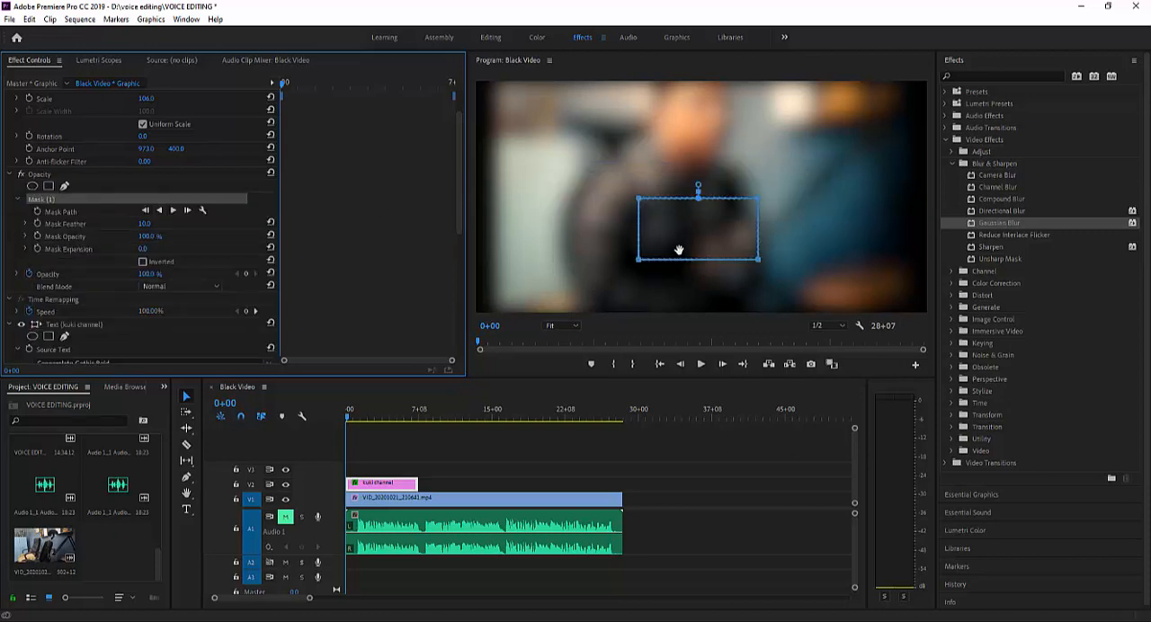
drag(679, 249, 666, 212)
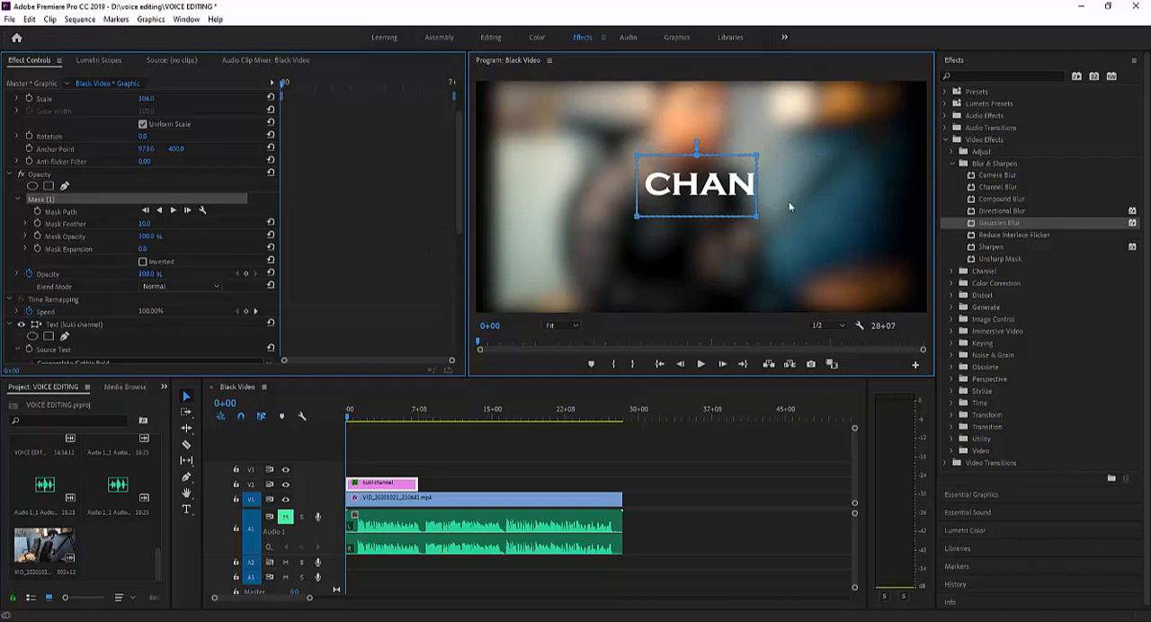
drag(719, 194, 502, 198)
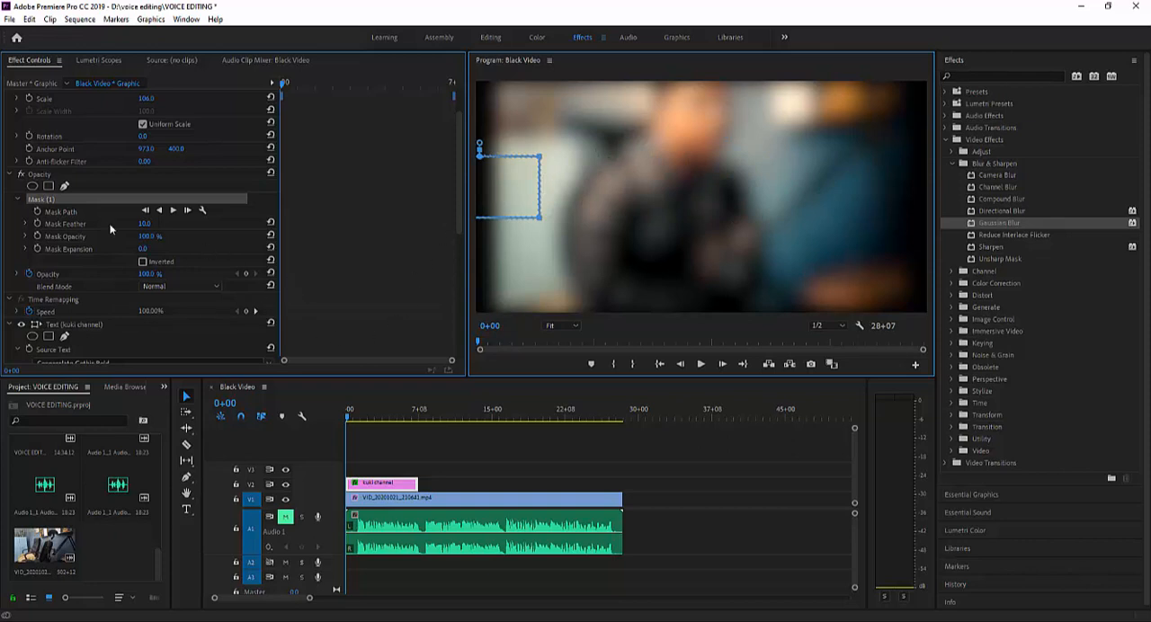
click(40, 212)
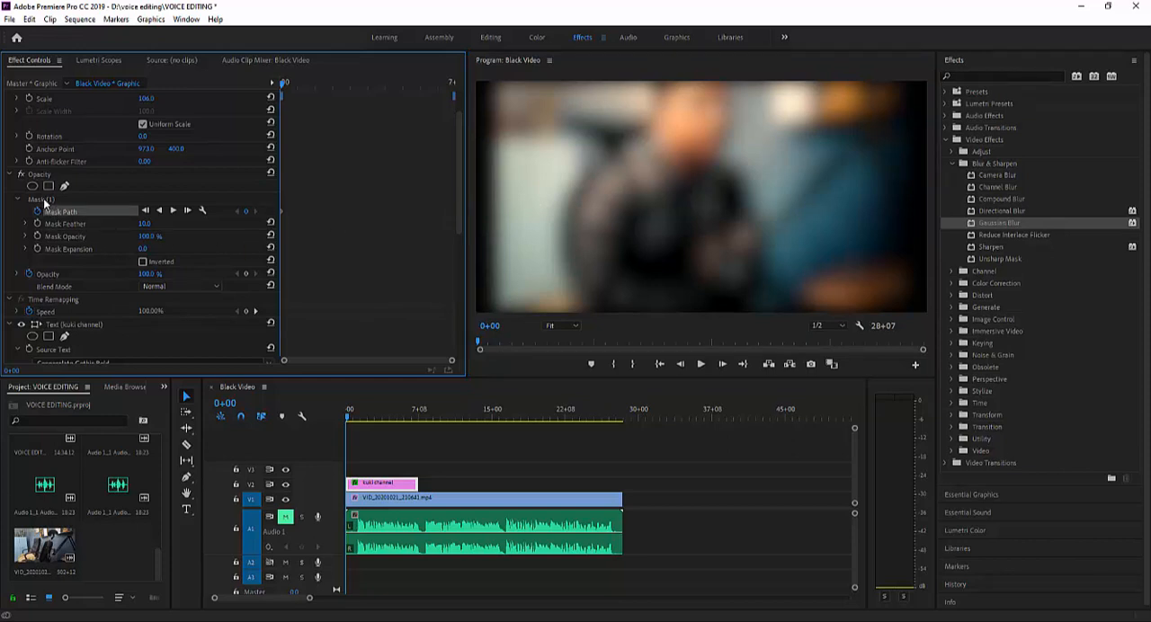
- At 0+05, move the mask over the title's right end and stretch its left corners until it encloses the whole title
drag(284, 87, 287, 90)
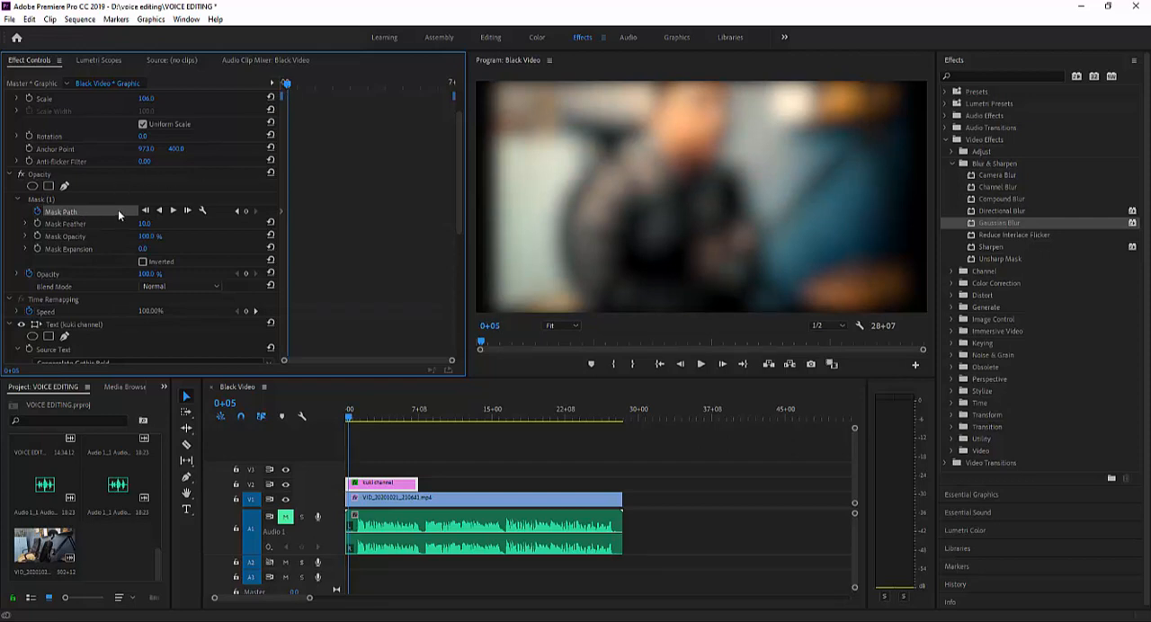
click(52, 201)
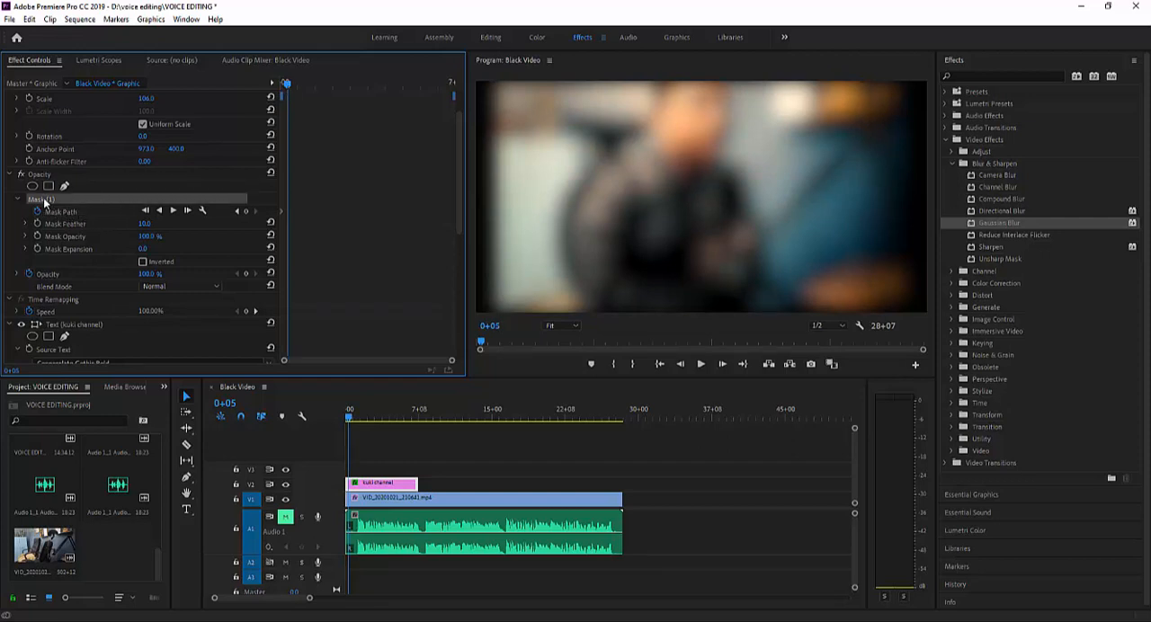
click(488, 195)
drag(489, 194, 792, 191)
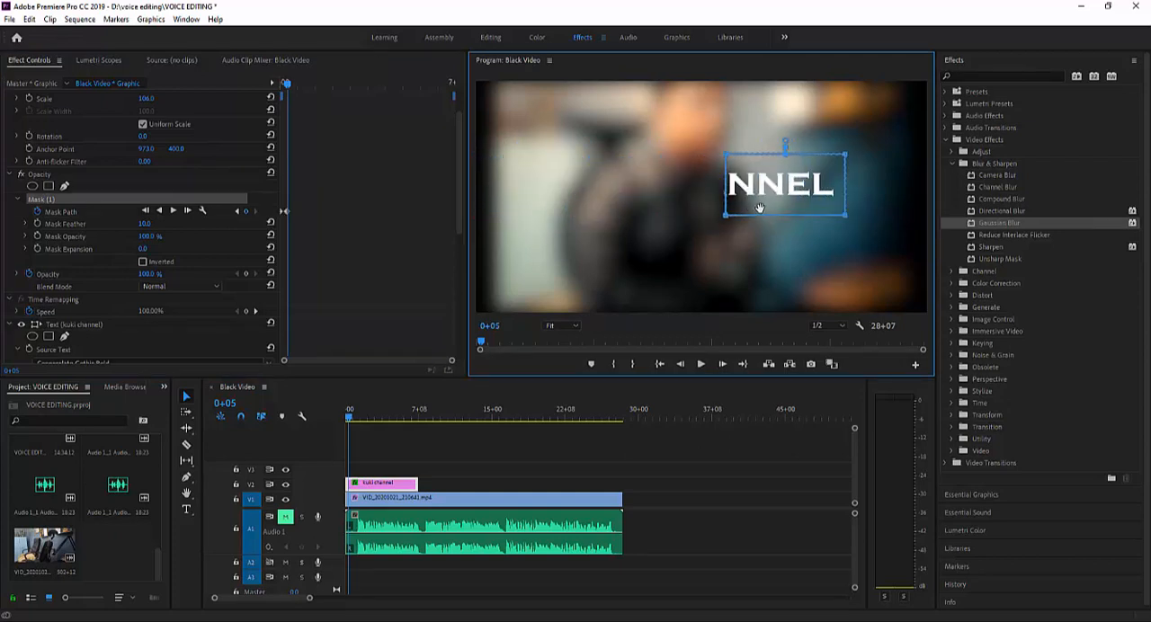
drag(724, 218, 511, 215)
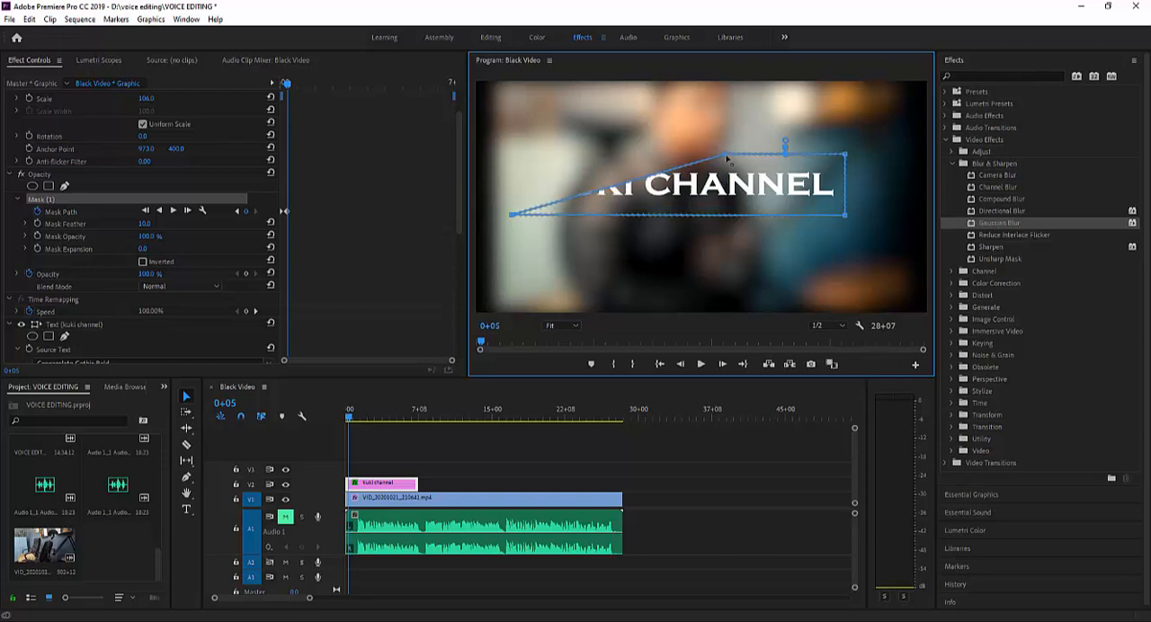
drag(727, 158, 512, 160)
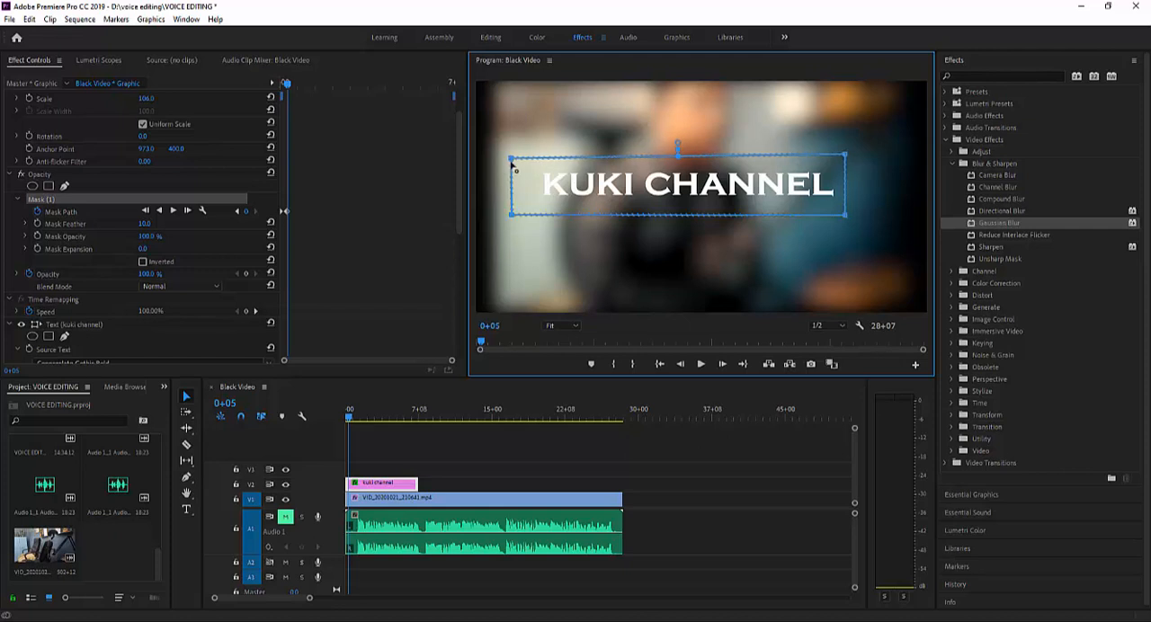
- Add a Mask Path keyframe at 0+14 that holds the mask around the full title
drag(286, 84, 300, 87)
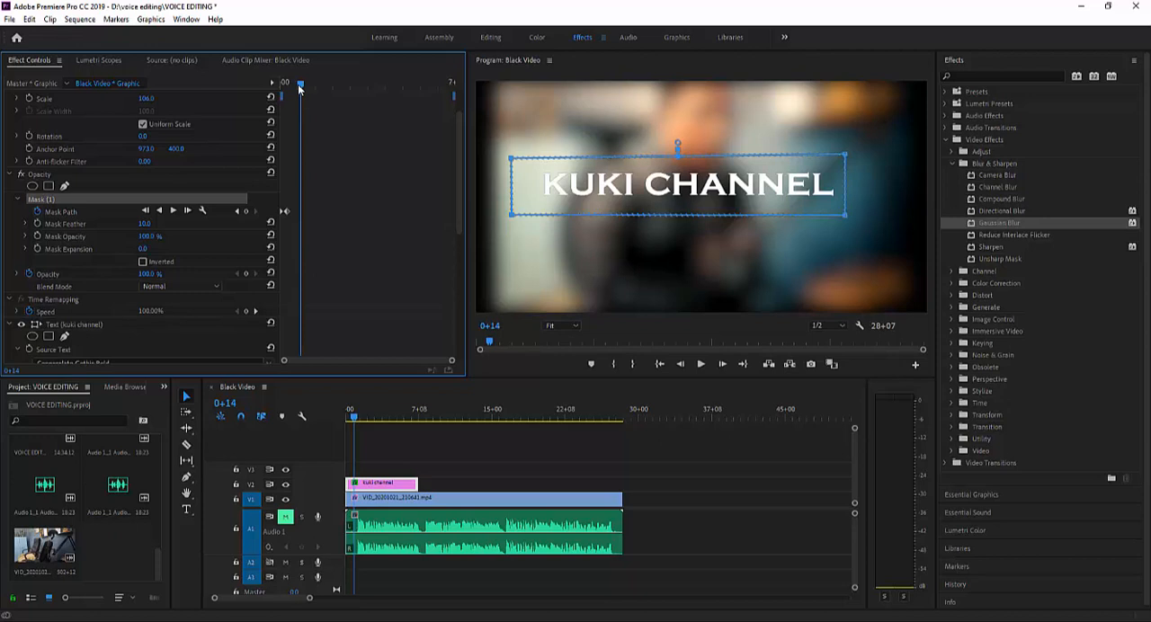
click(247, 211)
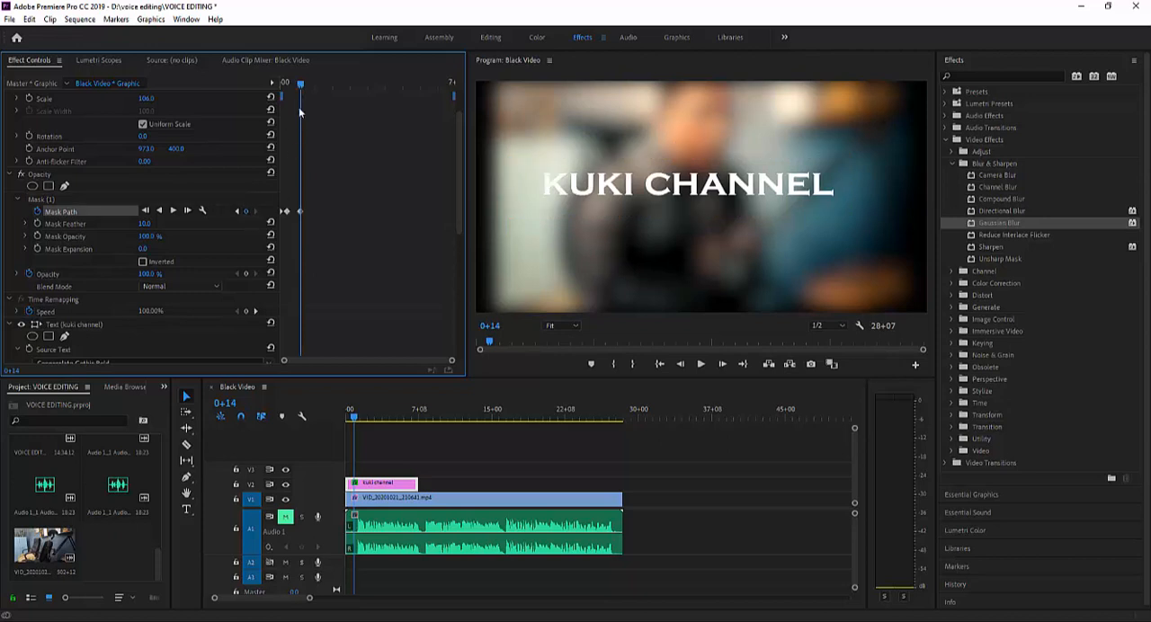
- At 1+02, select the opacity mask and start reshaping it from its lower-left corner
drag(302, 85, 308, 87)
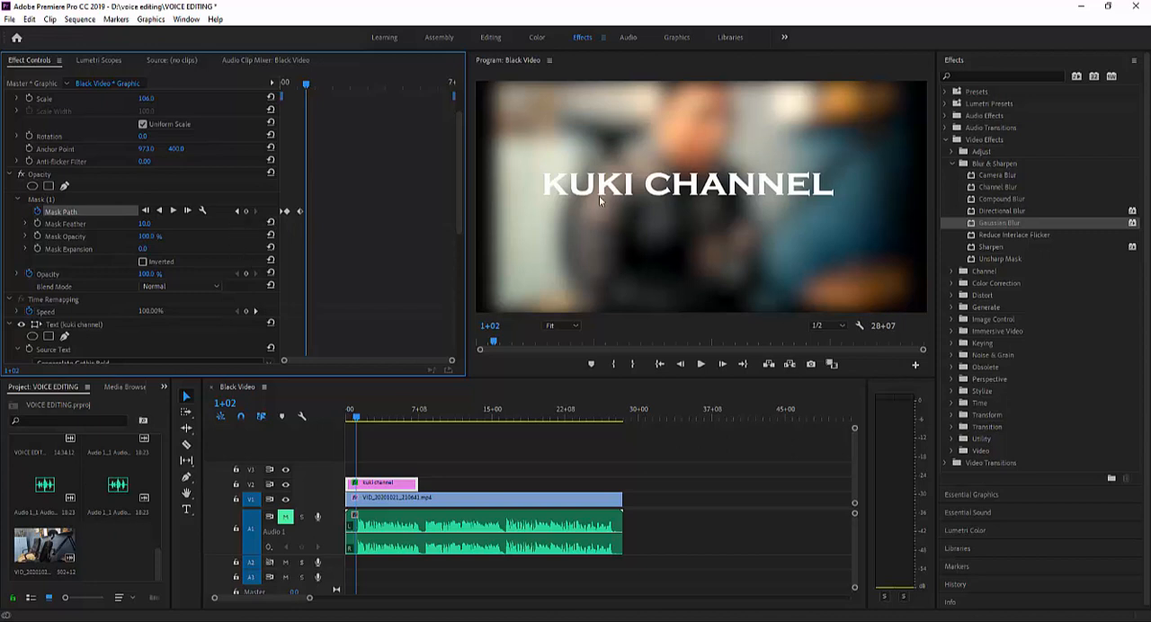
click(41, 201)
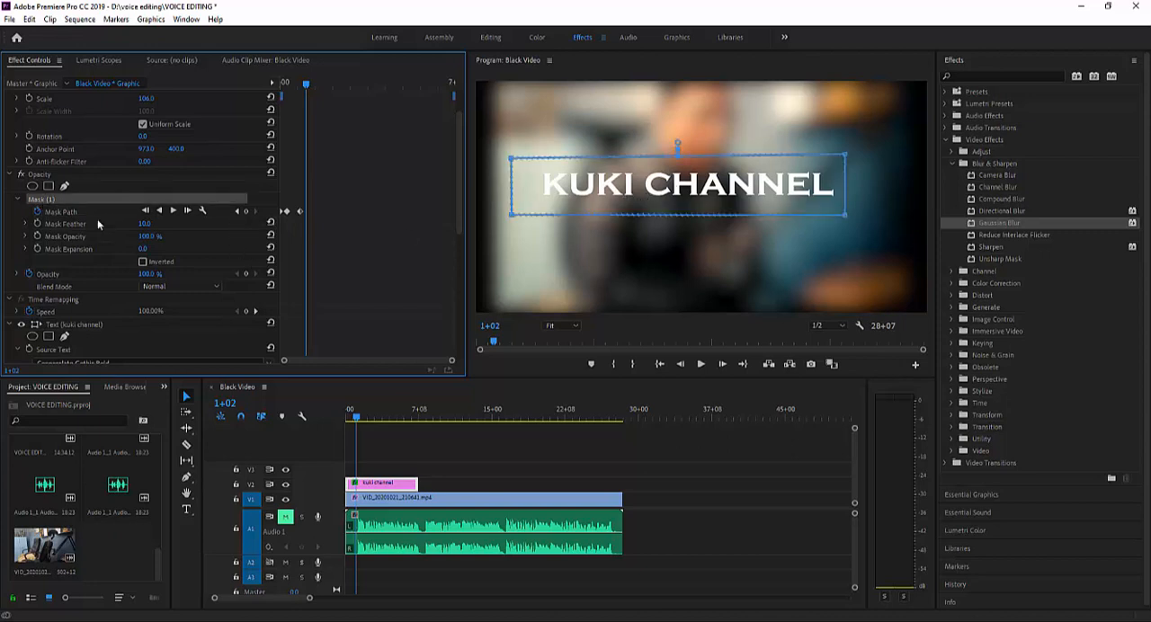
click(516, 221)
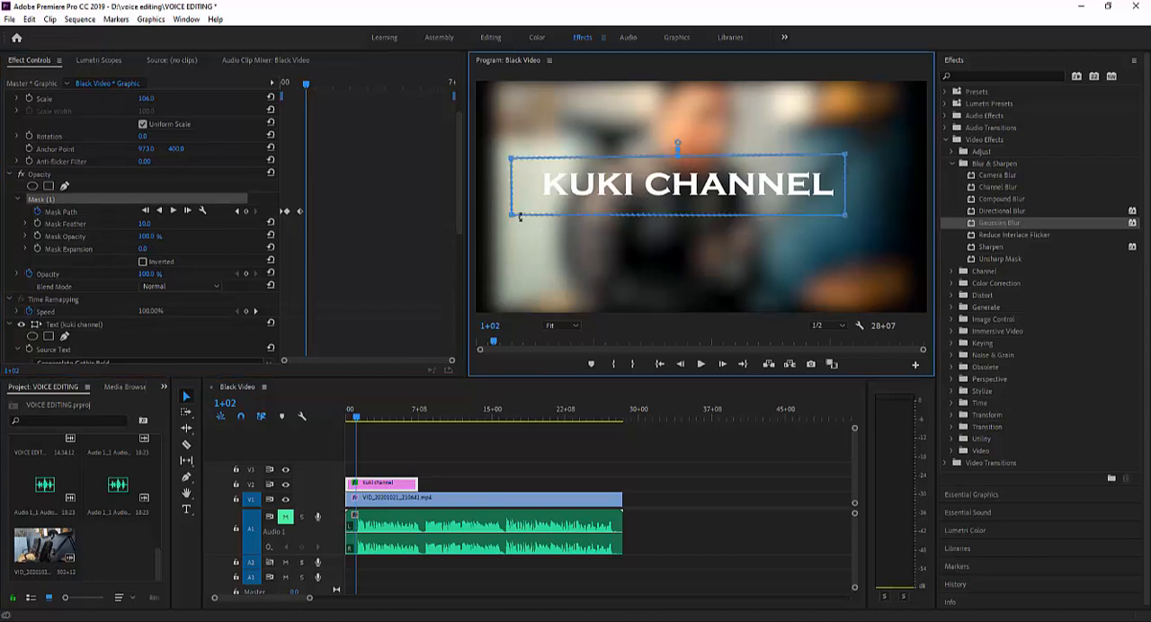
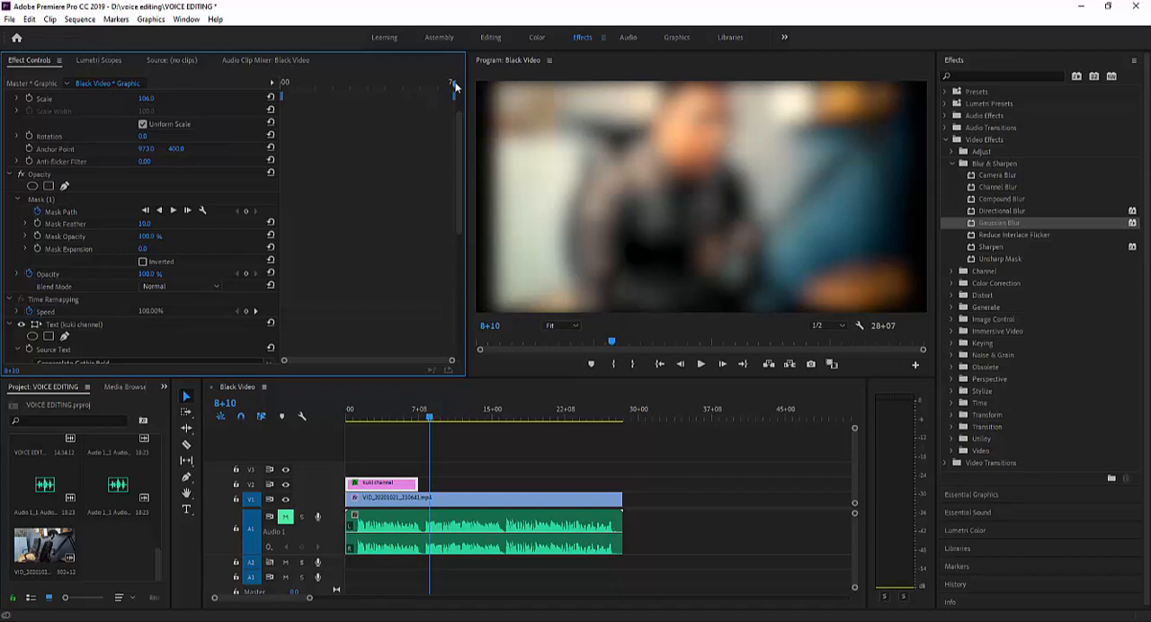
- Go to 3+13 in the masked title clip and select the opacity mask's upper-left corner
drag(455, 85, 369, 102)
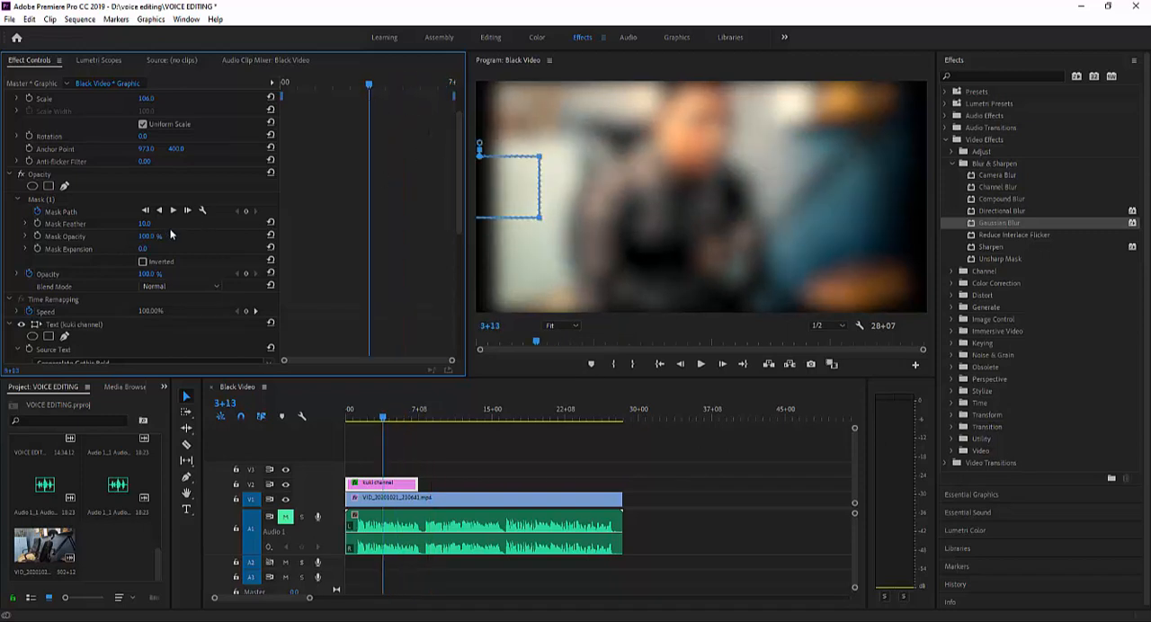
click(487, 155)
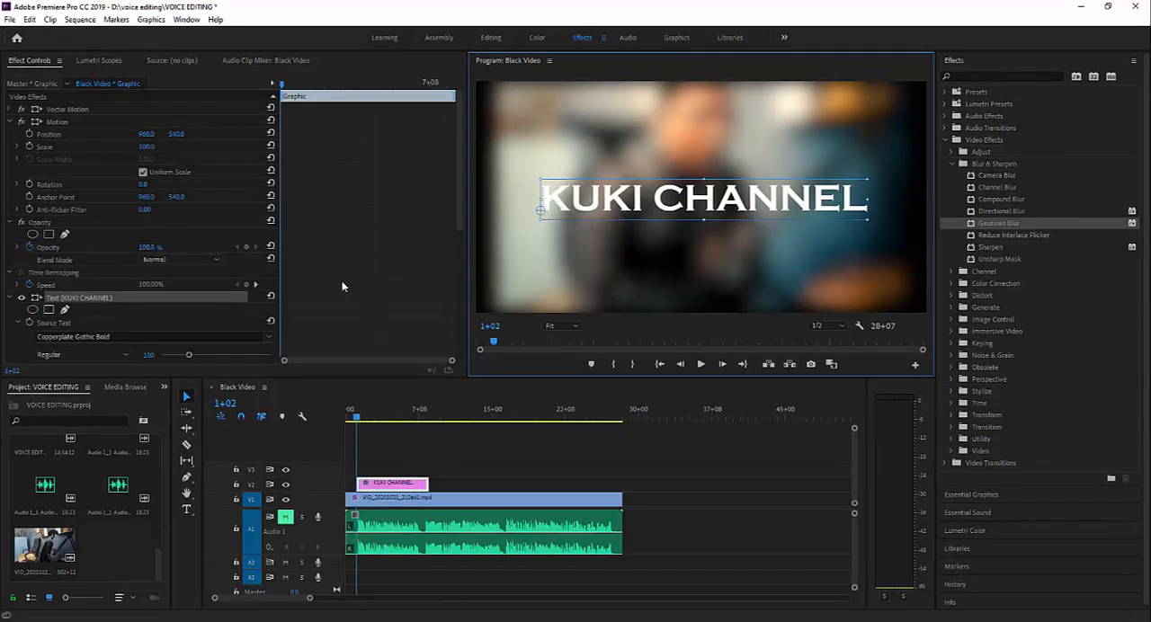
- Set the KUKI CHANNEL title's fill colour to bright red (EE0707)
drag(459, 198, 449, 294)
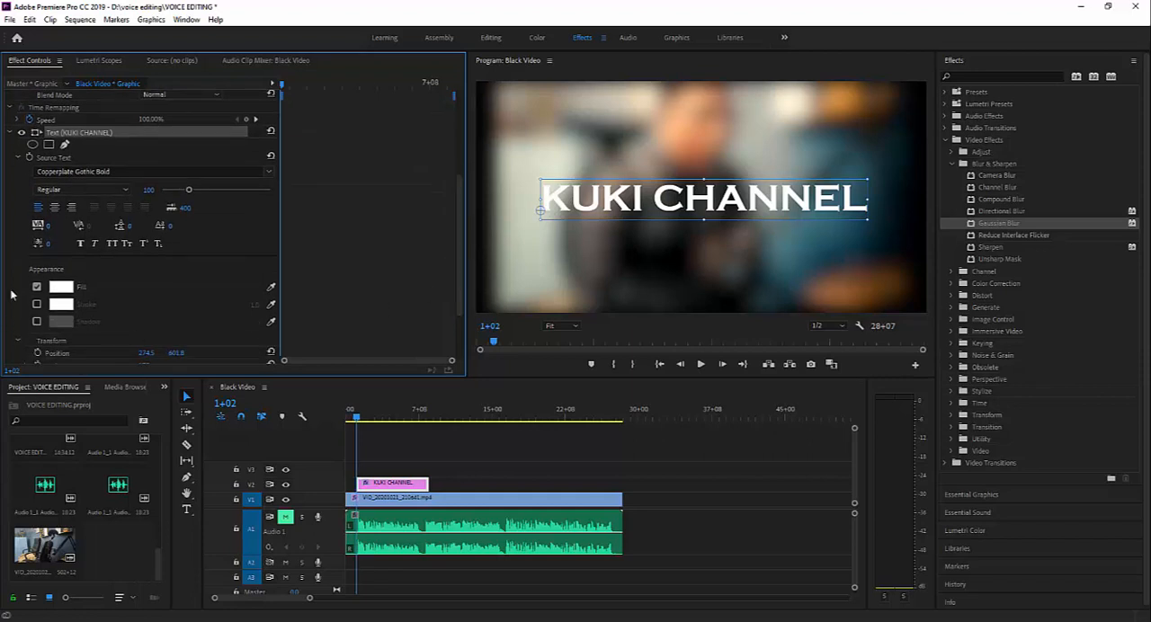
click(59, 288)
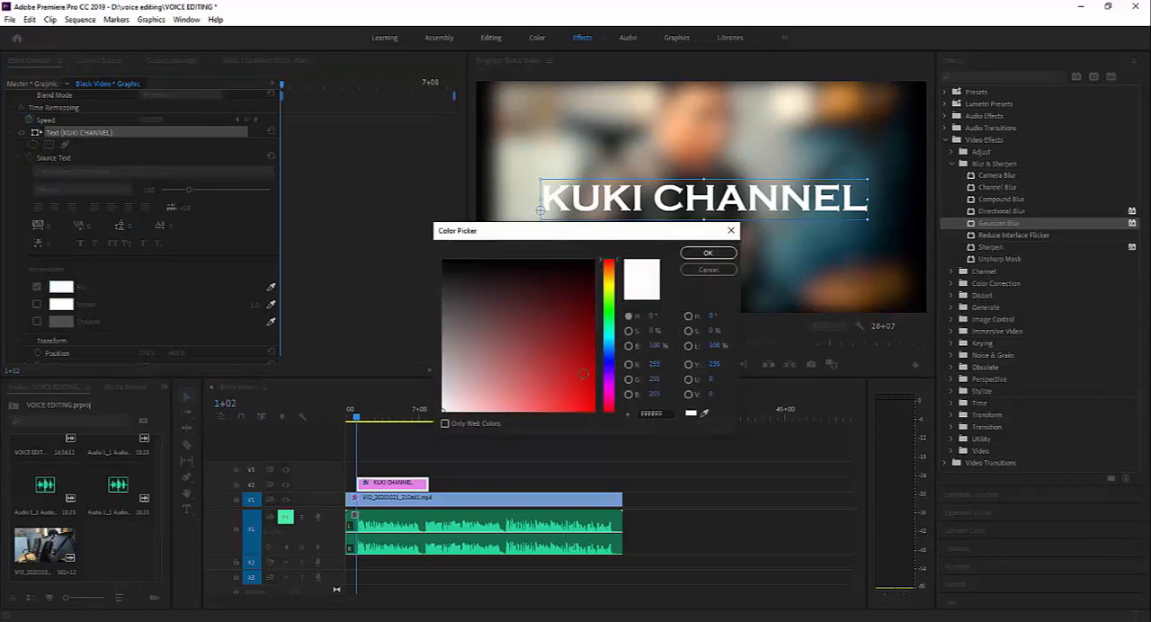
click(591, 402)
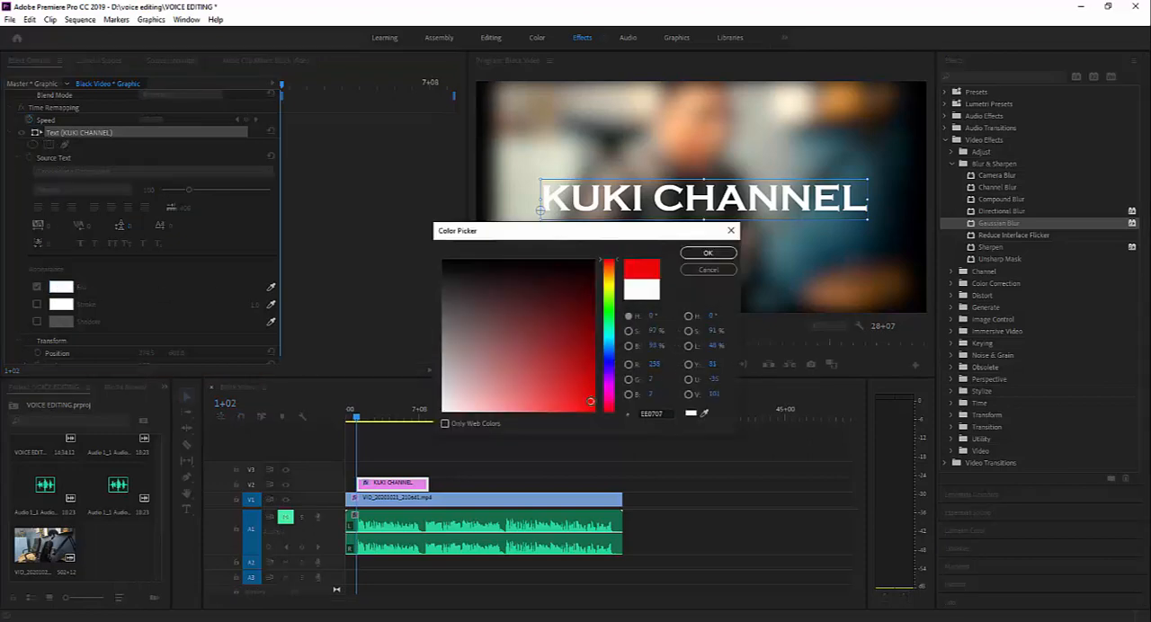
click(708, 252)
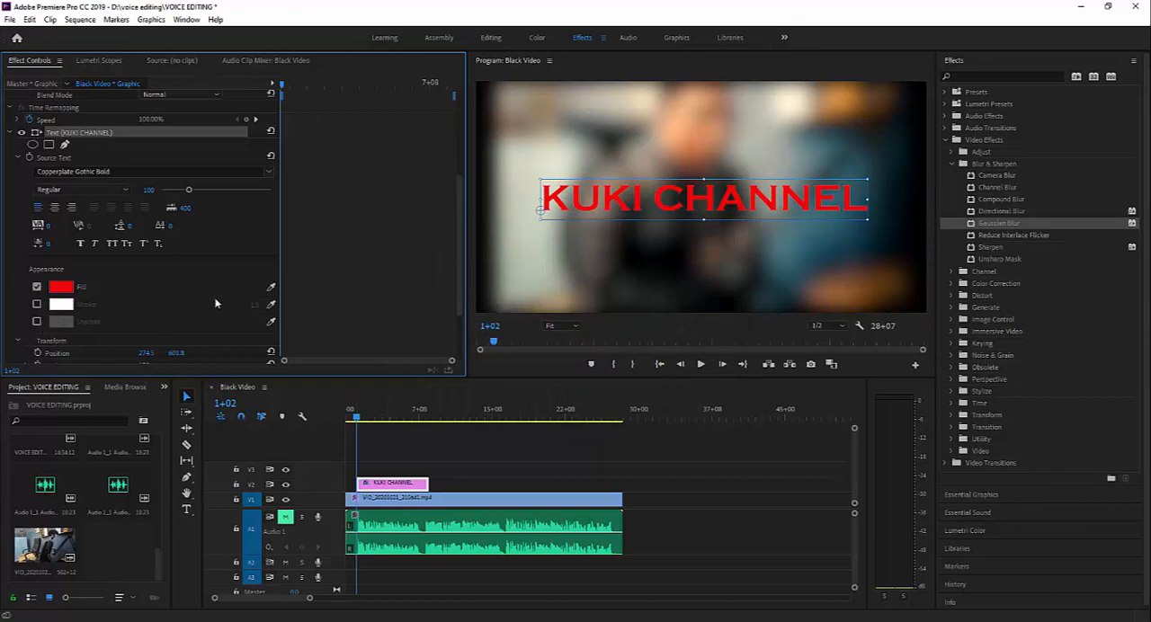
- Sample a dark grey fill colour for the title with the eyedropper and replace it with a softer red
click(271, 288)
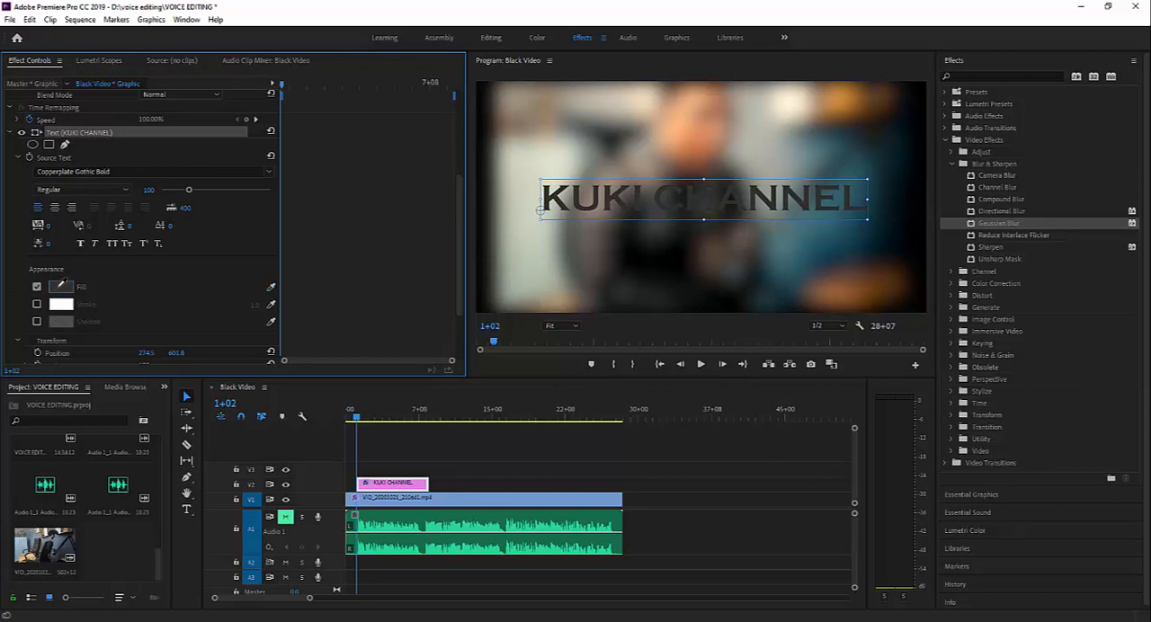
click(61, 286)
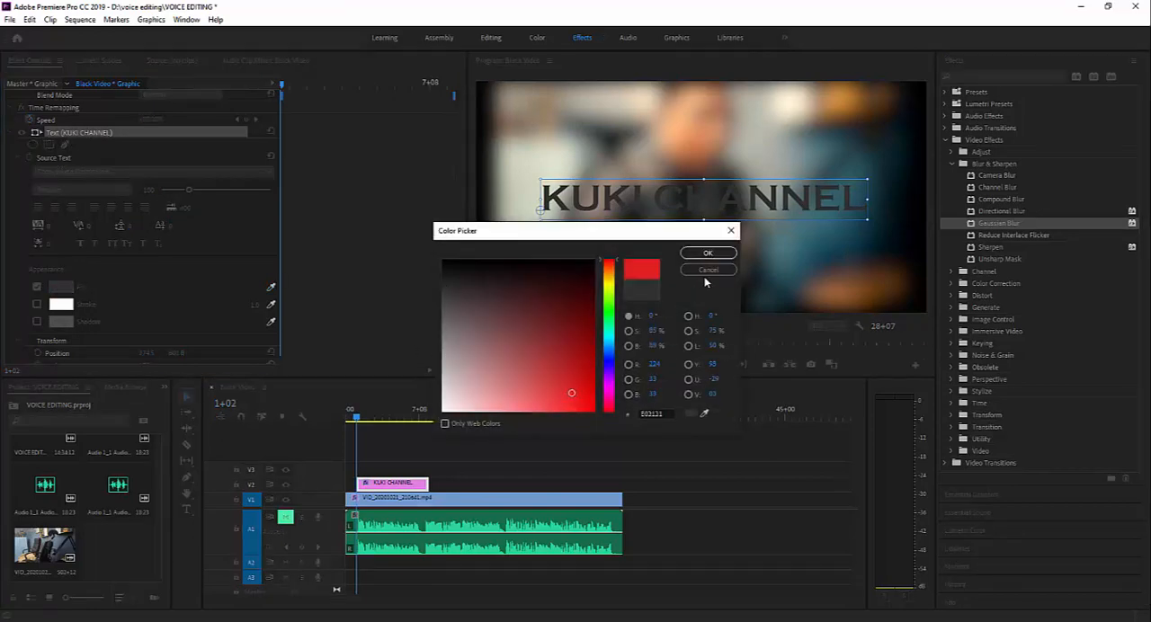
click(708, 252)
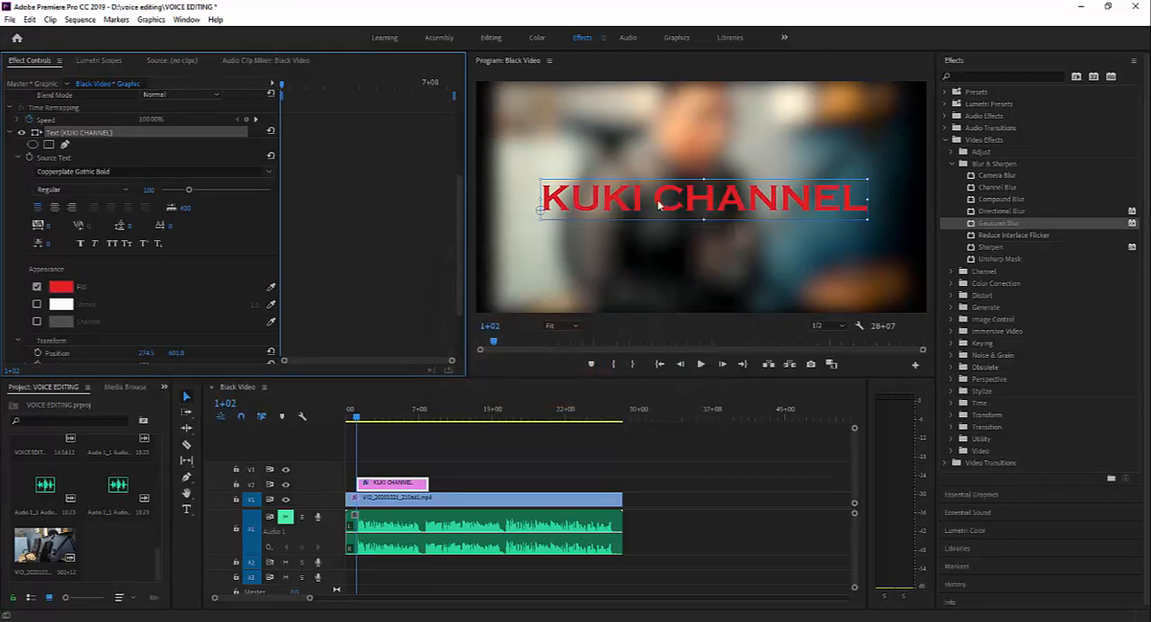
- Set the title's fill colour to white and reposition the title at about 273, 618
mouse_move(659, 205)
mouse_down()
mouse_move(654, 178)
mouse_move(654, 188)
mouse_up()
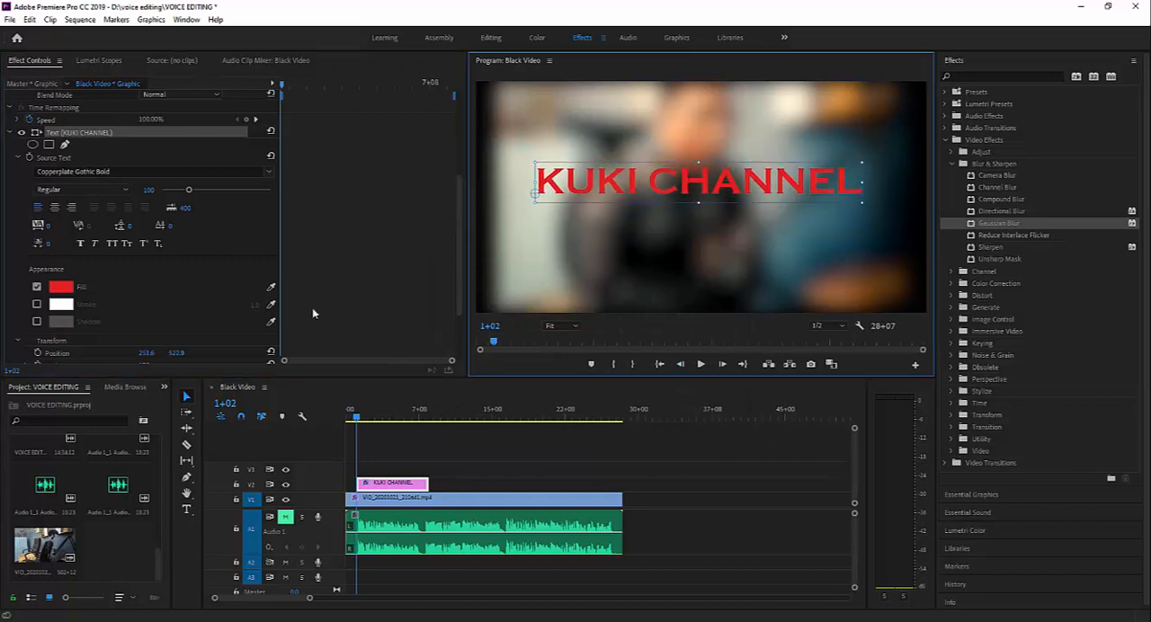
click(60, 286)
click(474, 393)
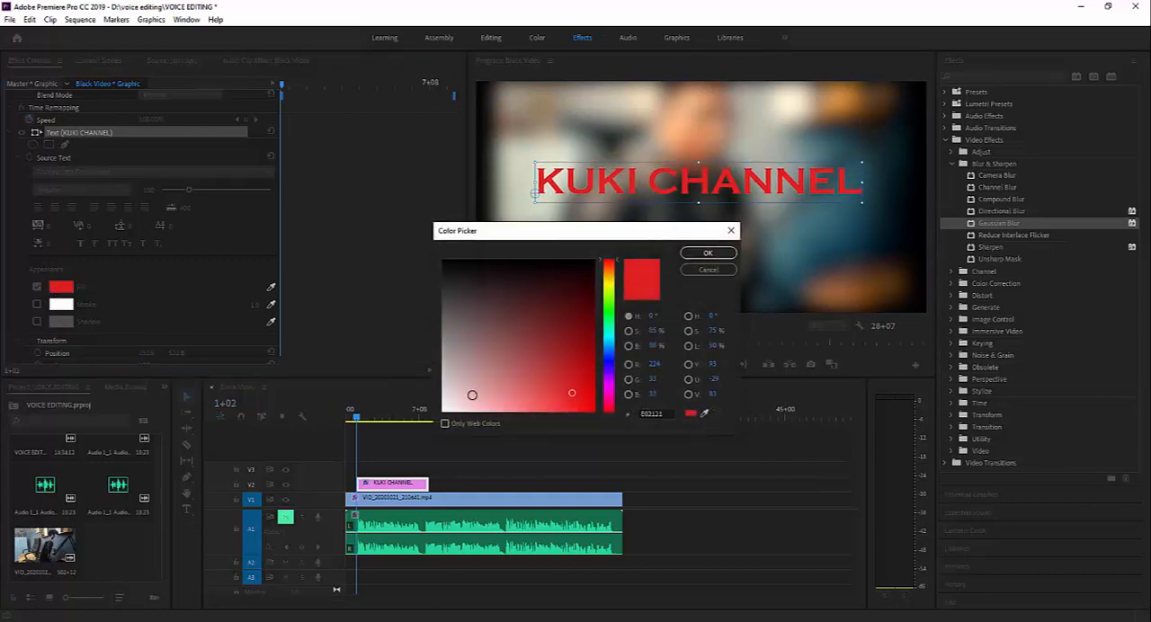
click(708, 253)
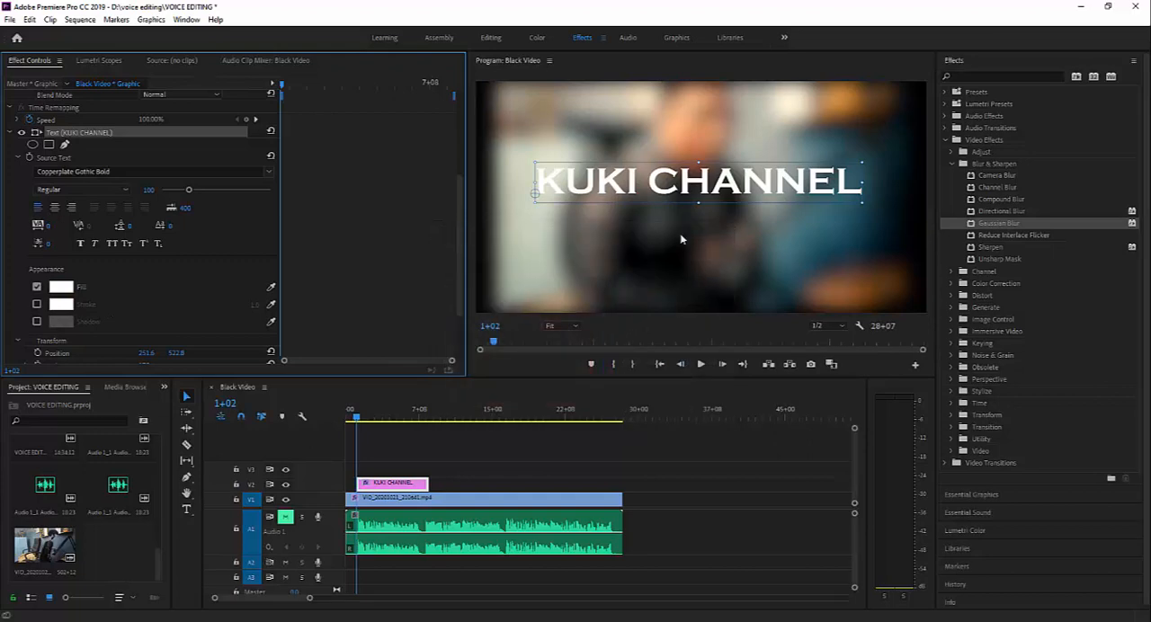
mouse_move(616, 186)
mouse_down()
mouse_move(632, 228)
mouse_move(621, 206)
mouse_up()
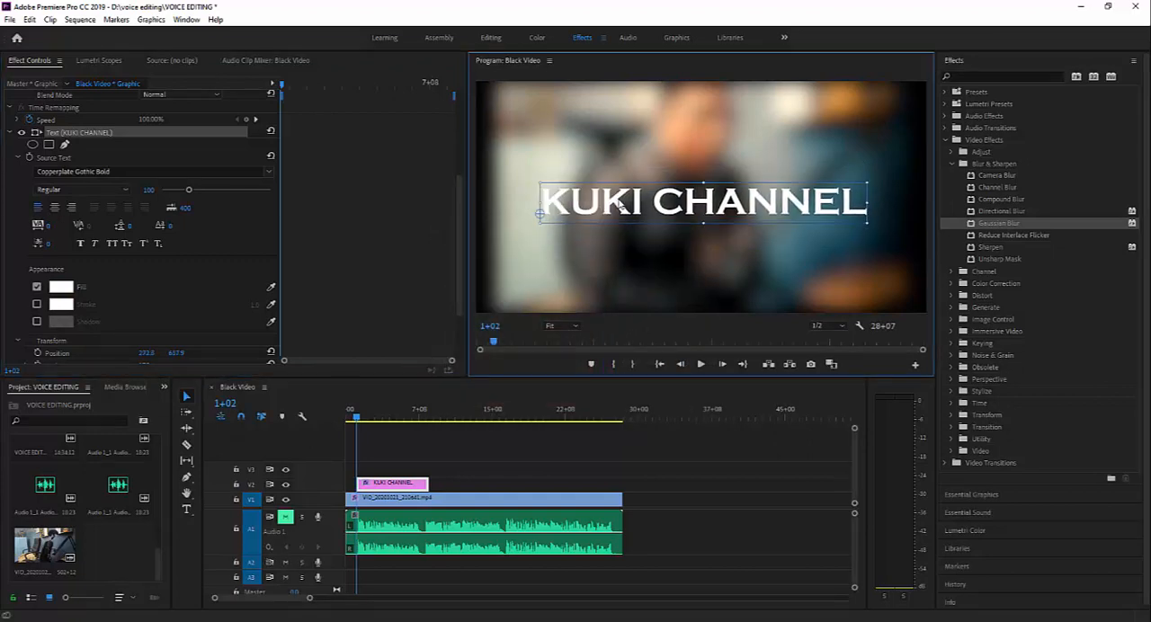
- Enable the title's stroke and set its colour to dark green (107B04)
click(37, 305)
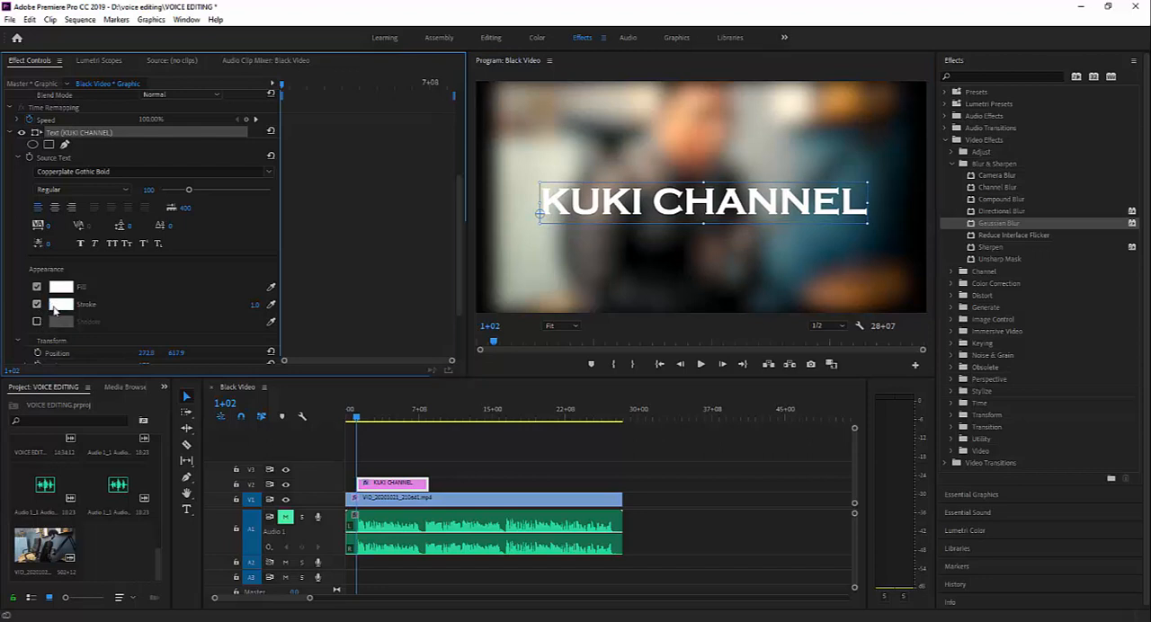
click(55, 306)
click(609, 309)
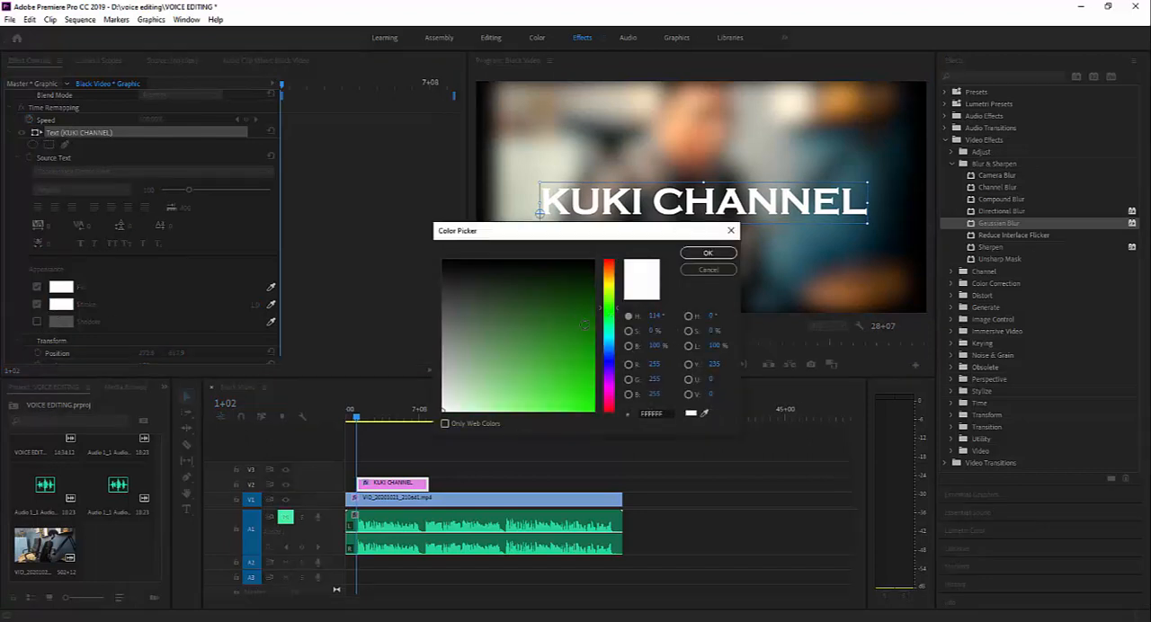
click(589, 332)
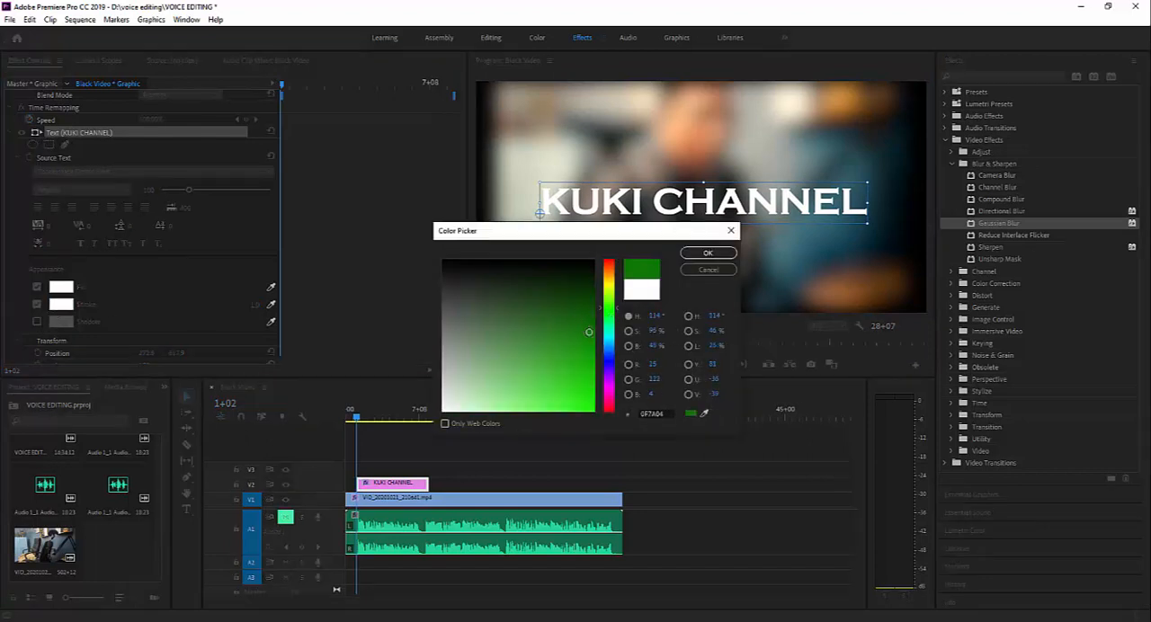
click(708, 253)
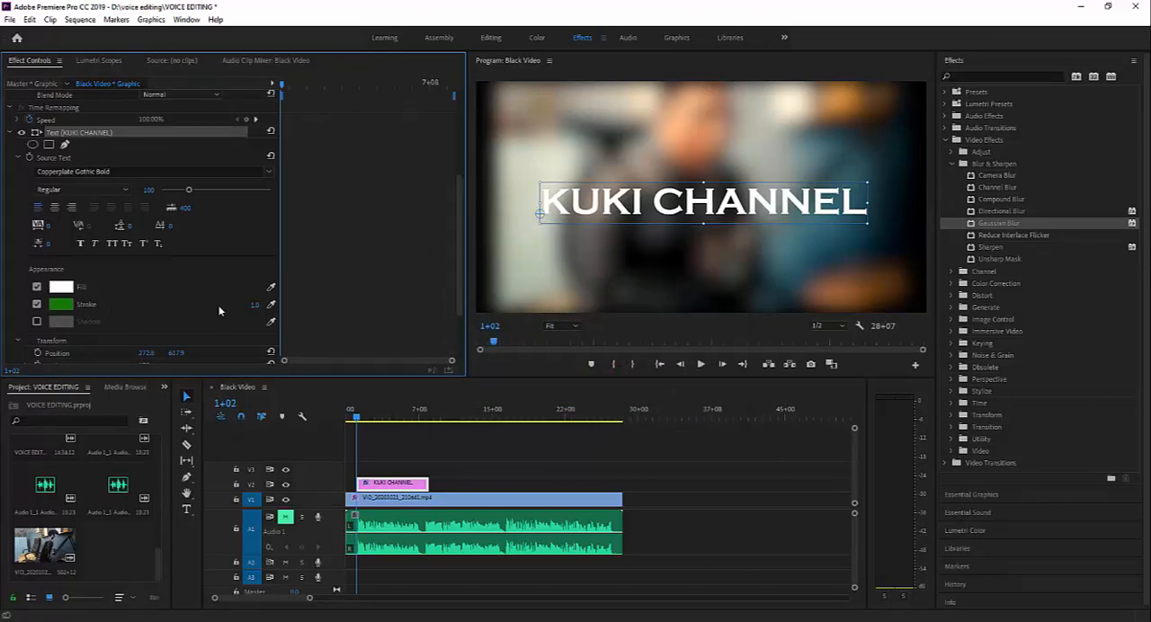
- Set the green stroke's width to 15 and move the title slightly left to about 244.7, 615
click(255, 304)
text(12)
key(Return)
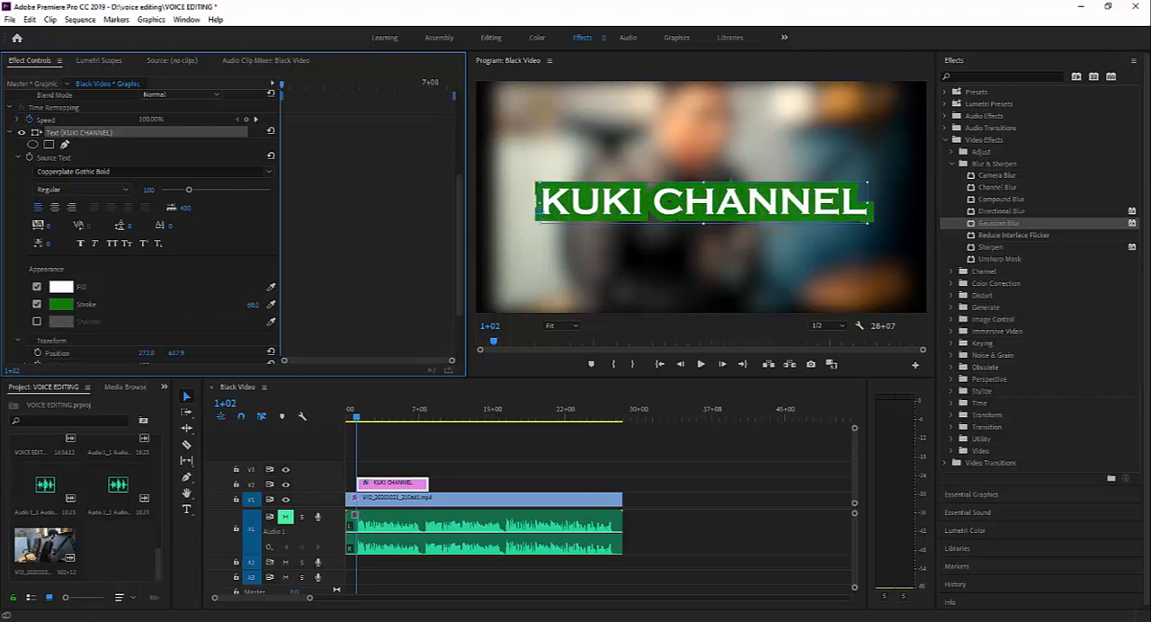
drag(255, 304, 258, 304)
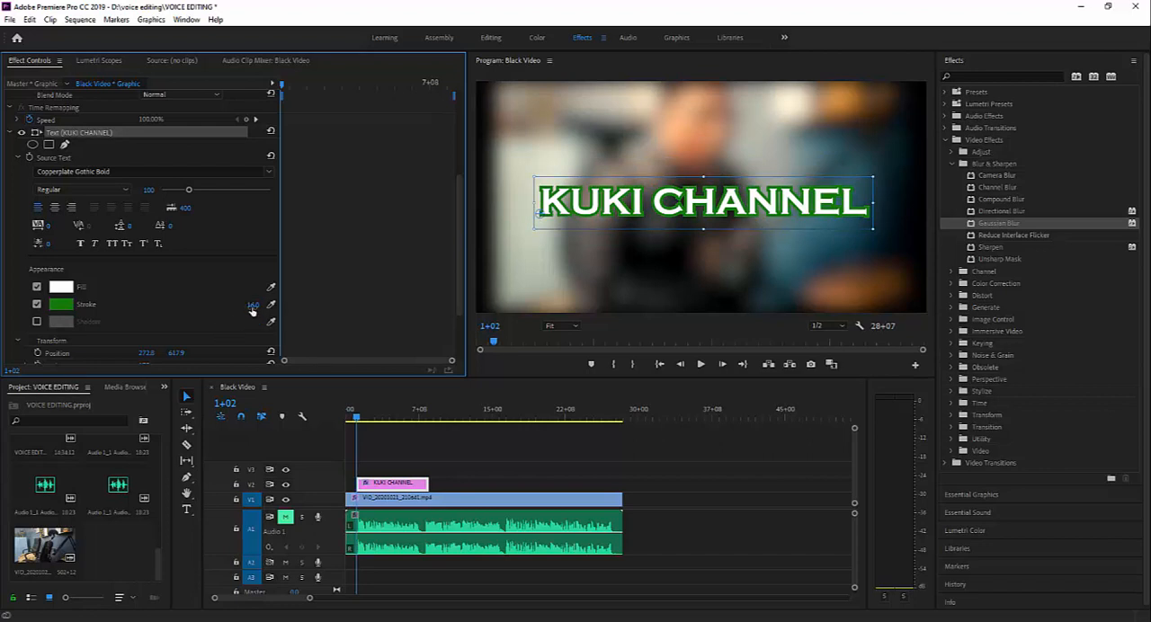
click(254, 305)
key(BackSpace)
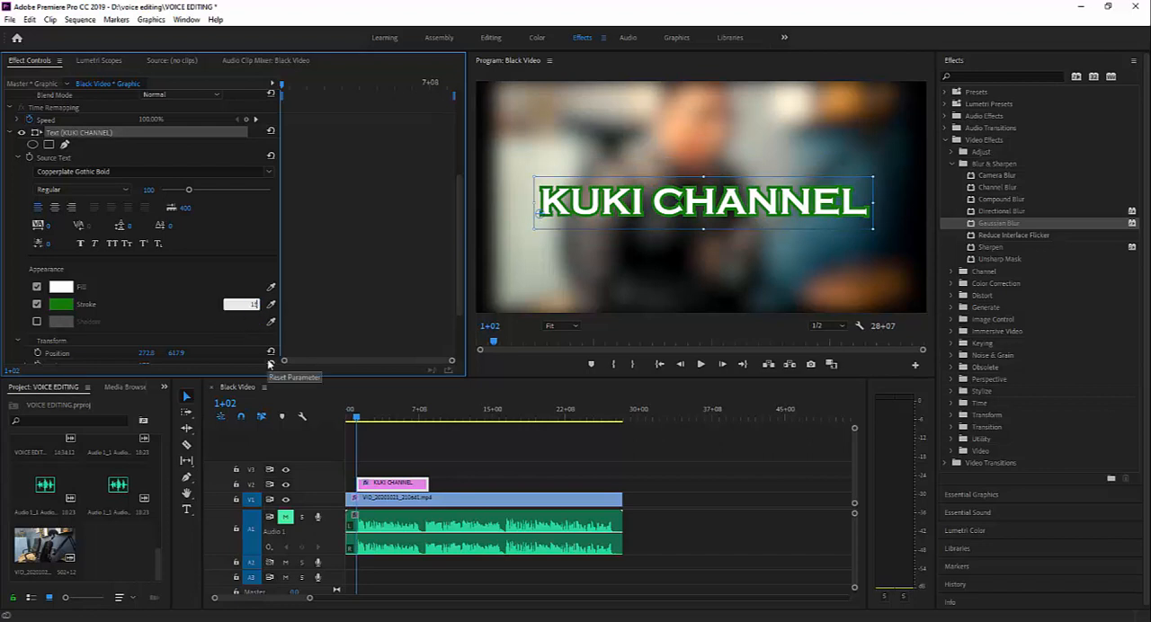
text(15)
key(Return)
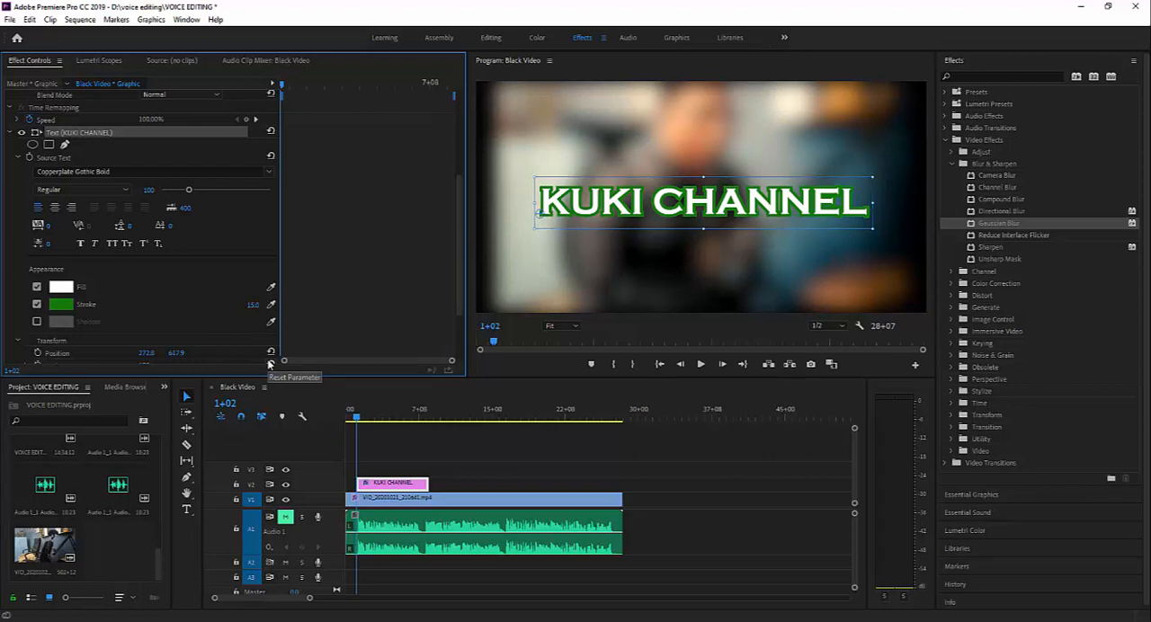
click(636, 205)
mouse_move(636, 205)
mouse_down()
mouse_move(618, 234)
mouse_move(630, 205)
mouse_up()
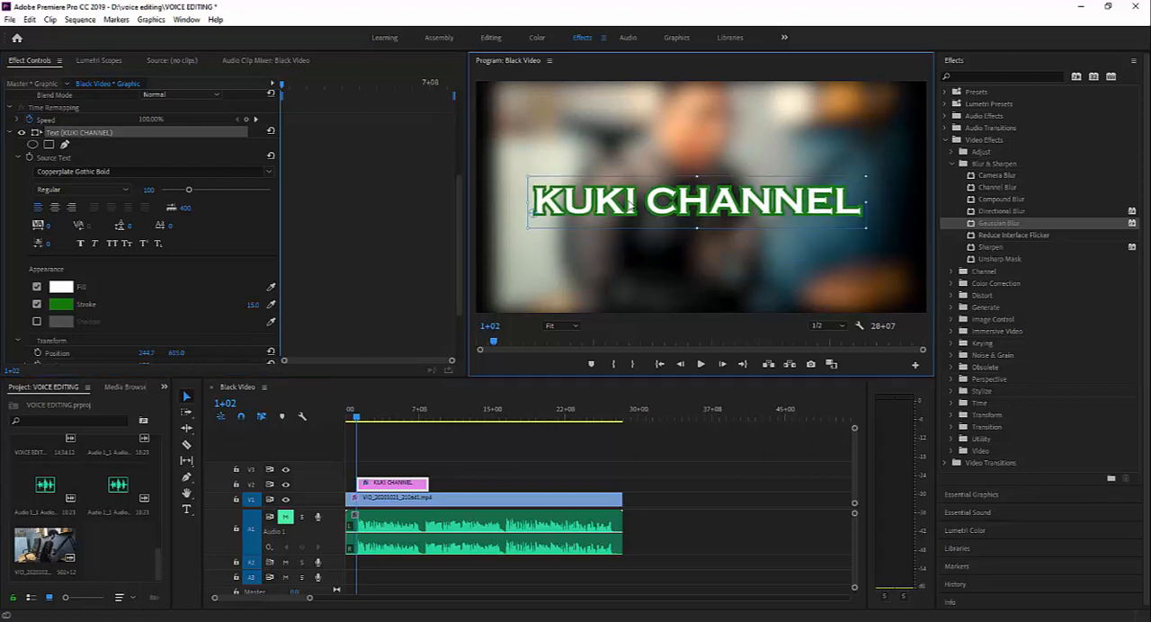
- Add a shadow at 73% opacity to the title and toggle it off and on to compare the look
click(37, 322)
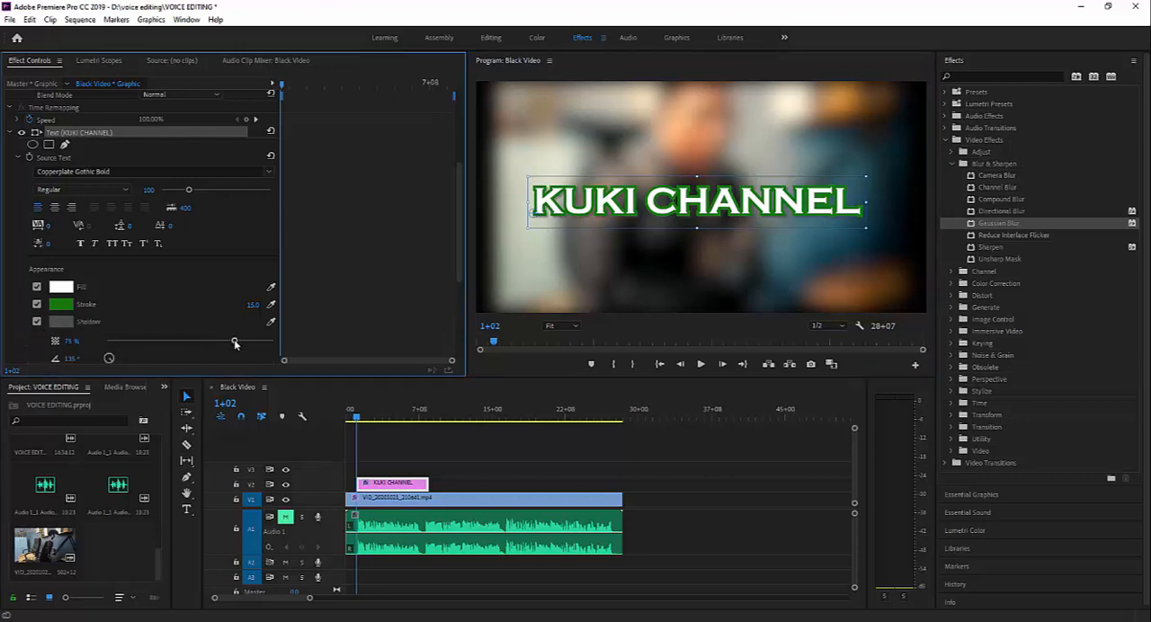
drag(278, 346, 230, 349)
click(576, 327)
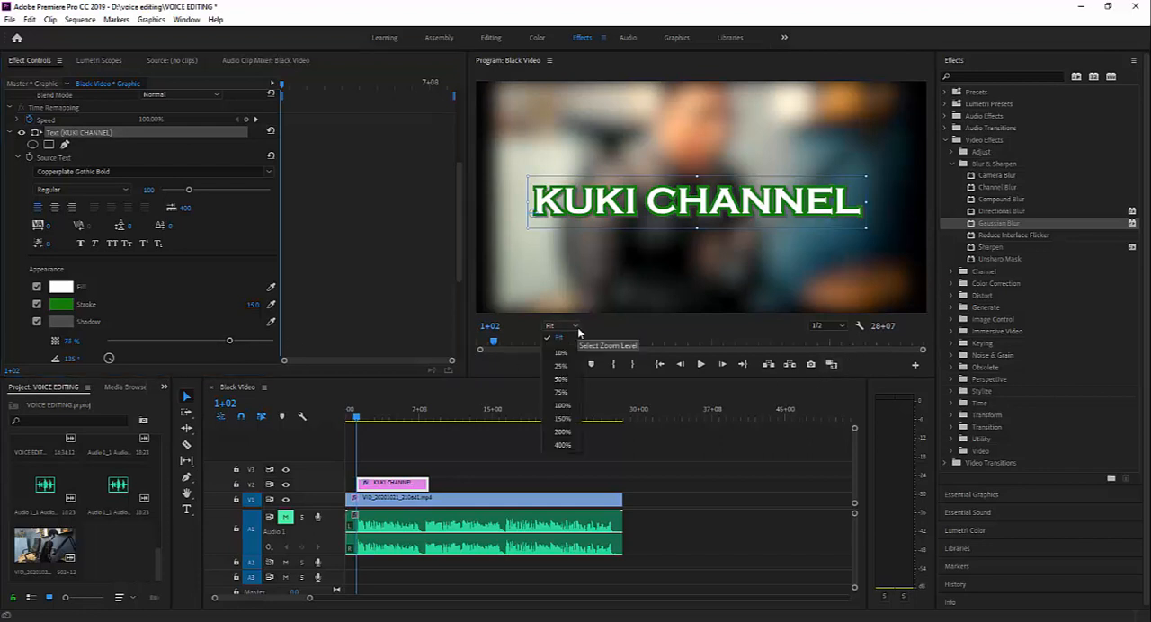
click(564, 432)
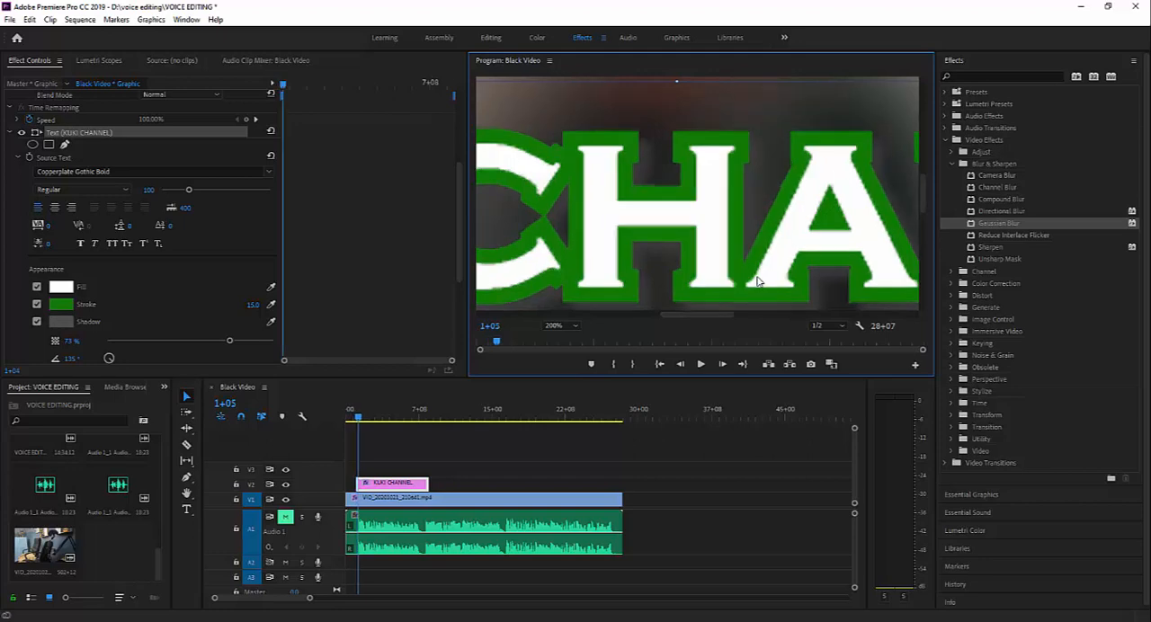
key(shift+Right)
click(576, 327)
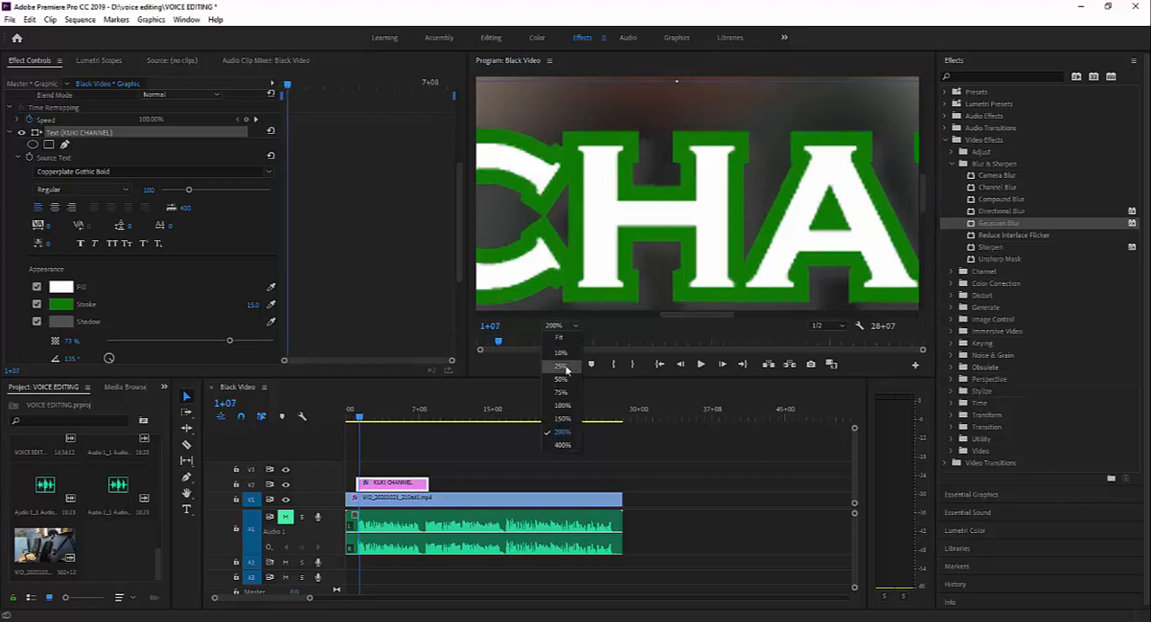
click(563, 394)
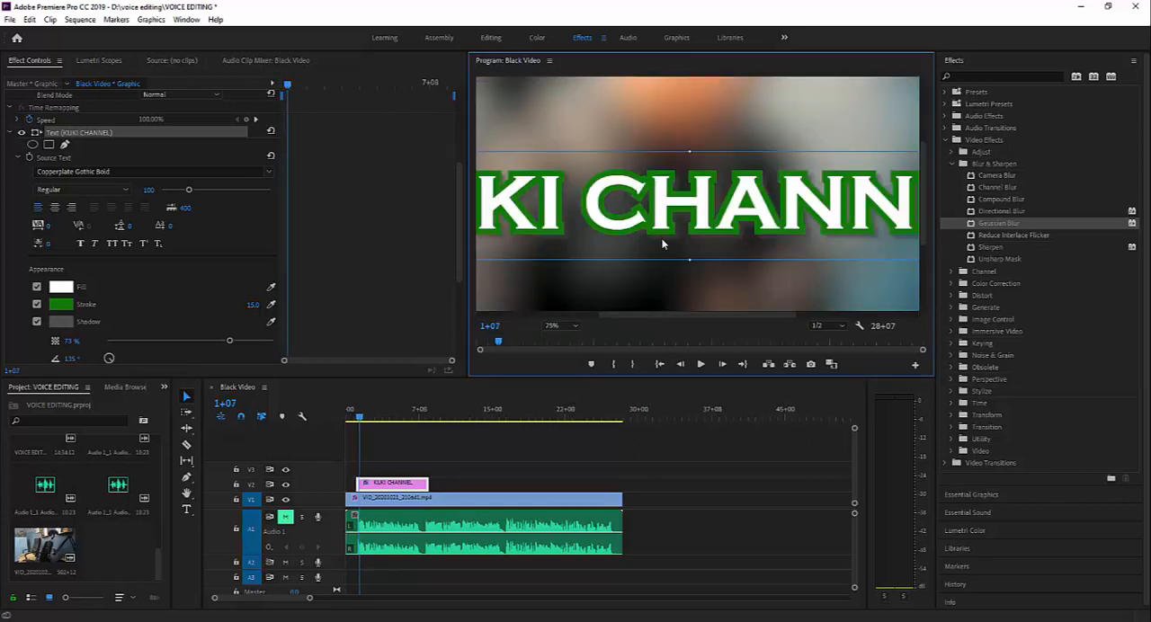
click(37, 322)
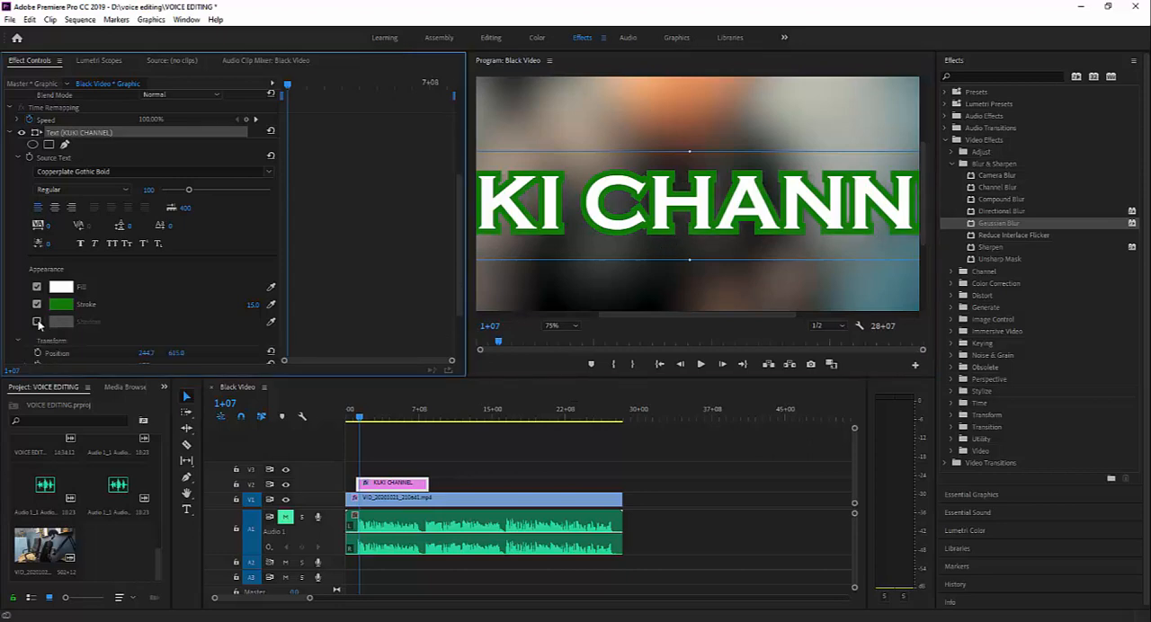
click(37, 322)
- Set the shadow's distance to about 12.2 and rotate its angle to -1x-207°
scroll(162, 316, down, 4)
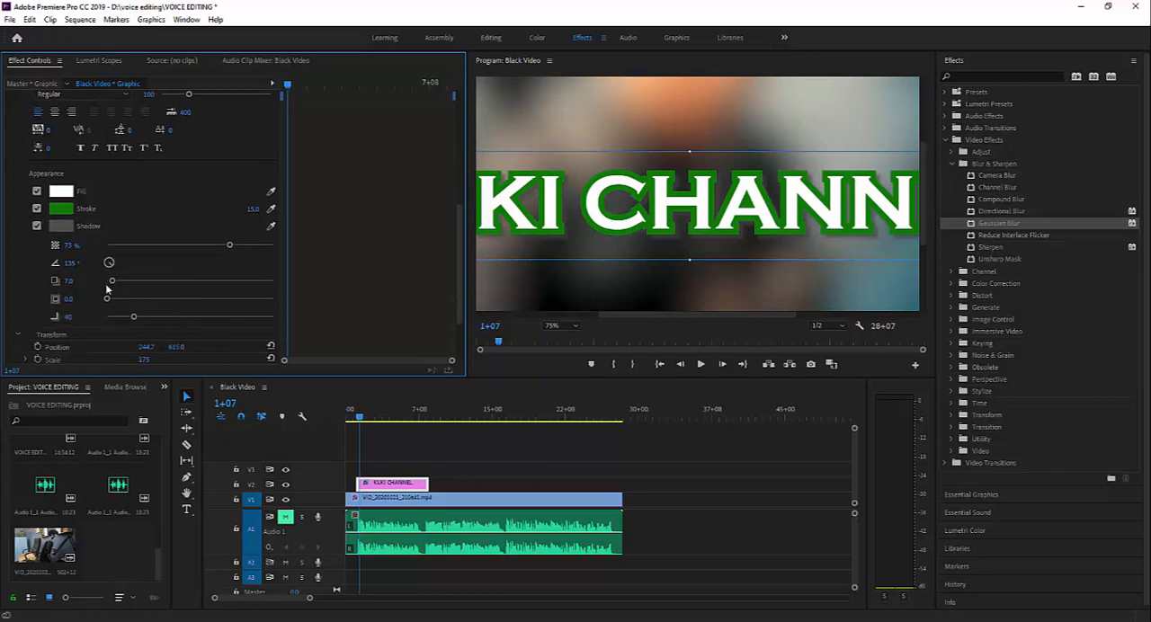
drag(111, 282, 172, 285)
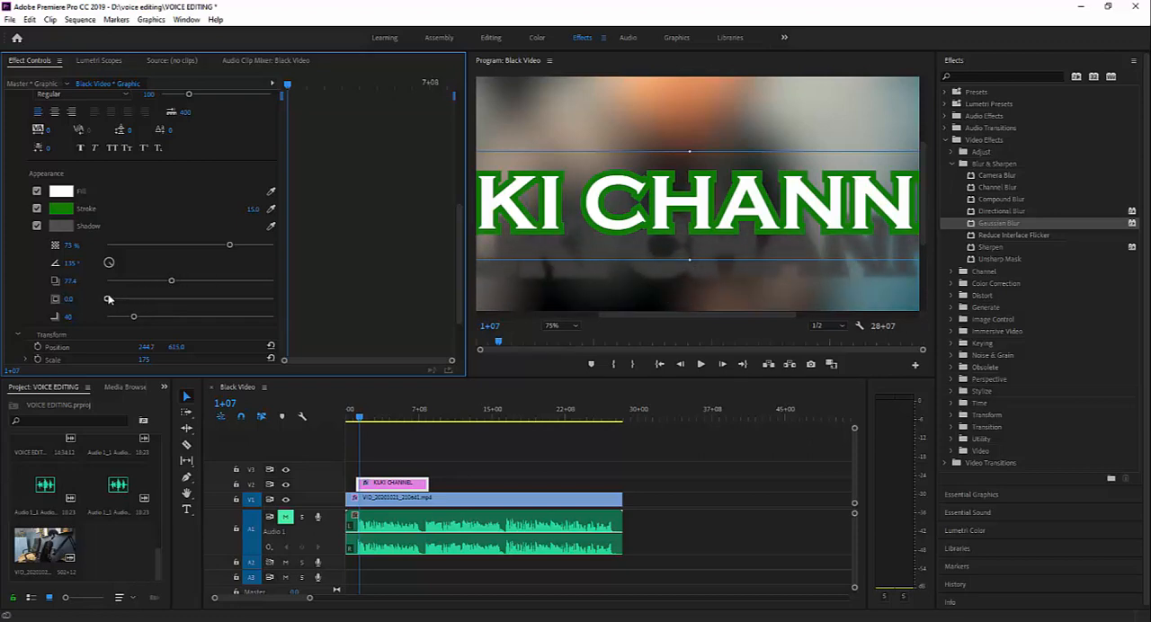
mouse_move(109, 263)
mouse_down()
mouse_move(92, 286)
mouse_move(103, 261)
mouse_move(74, 283)
mouse_move(117, 282)
mouse_up()
drag(171, 280, 116, 265)
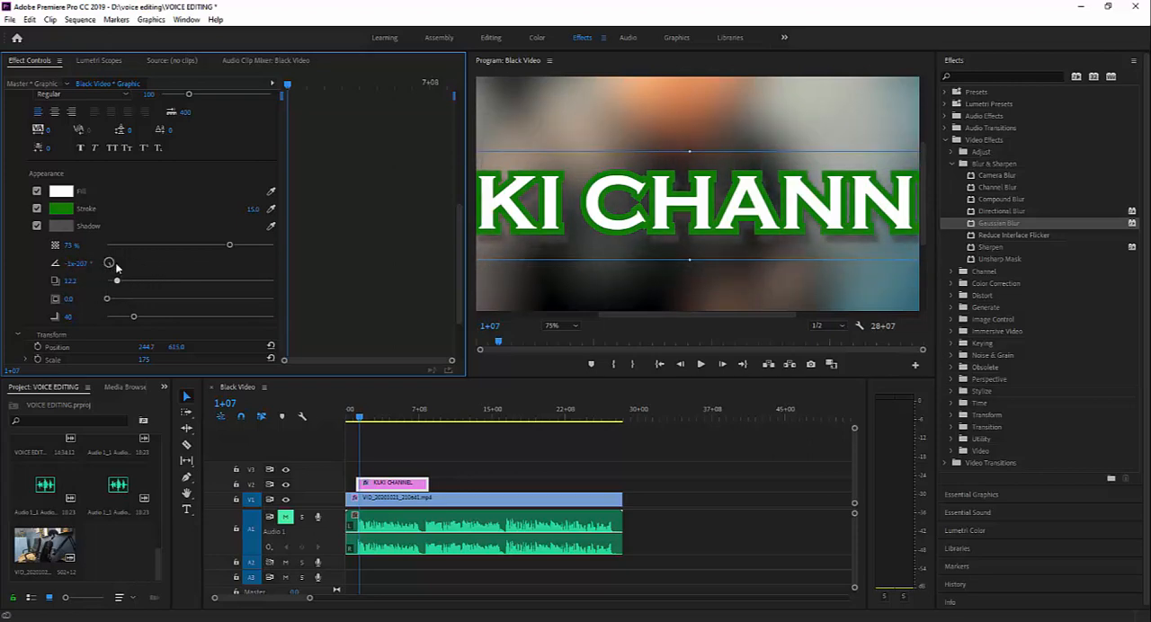
- Set the shadow's opacity to 95%, its blur to about 106 and its size to about 18.2
drag(229, 247, 287, 245)
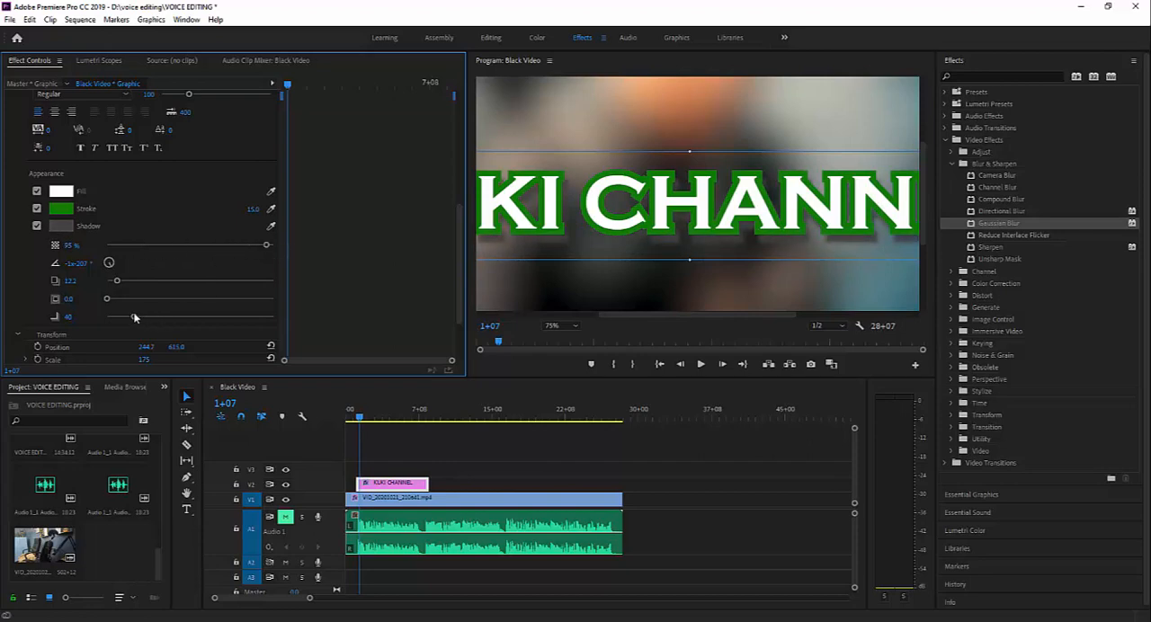
drag(135, 318, 106, 340)
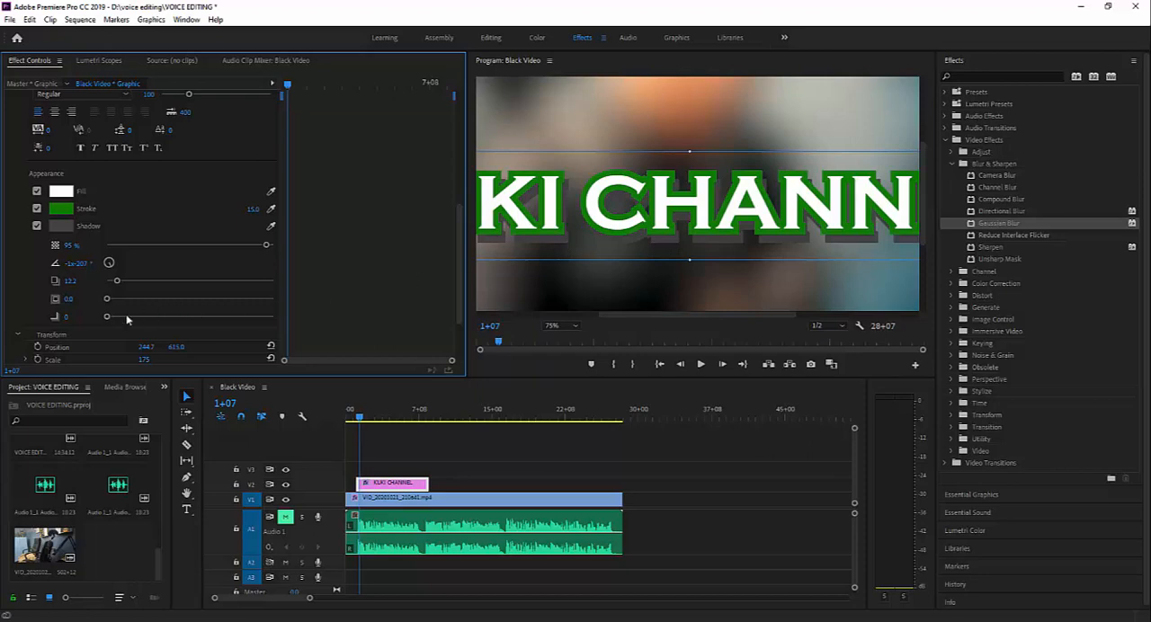
drag(106, 319, 178, 320)
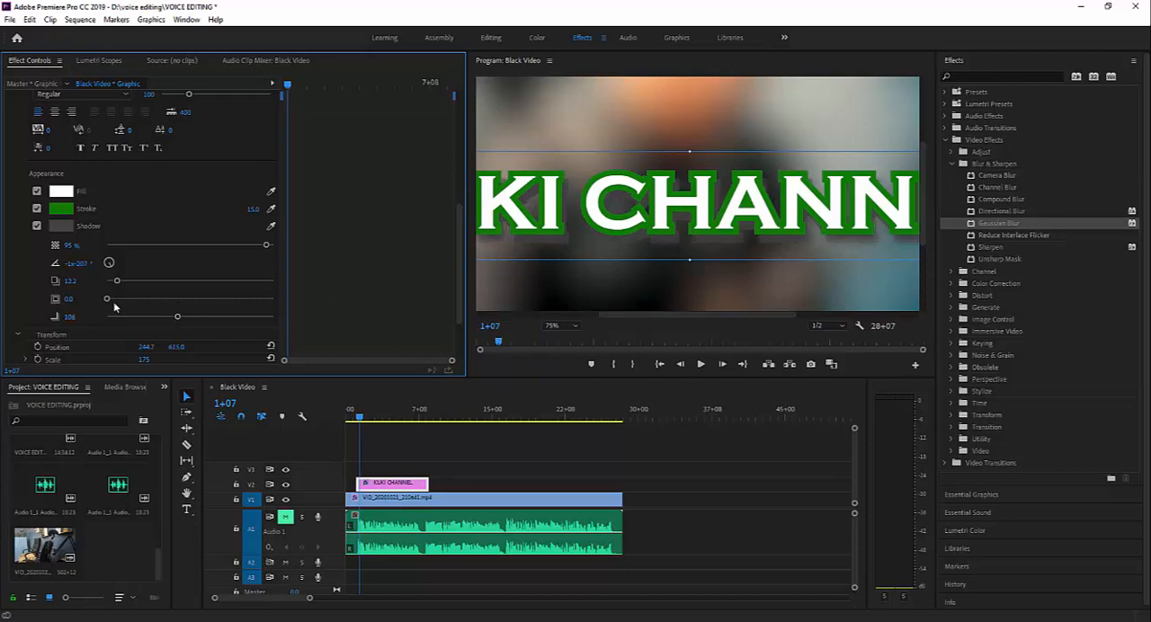
drag(108, 300, 137, 331)
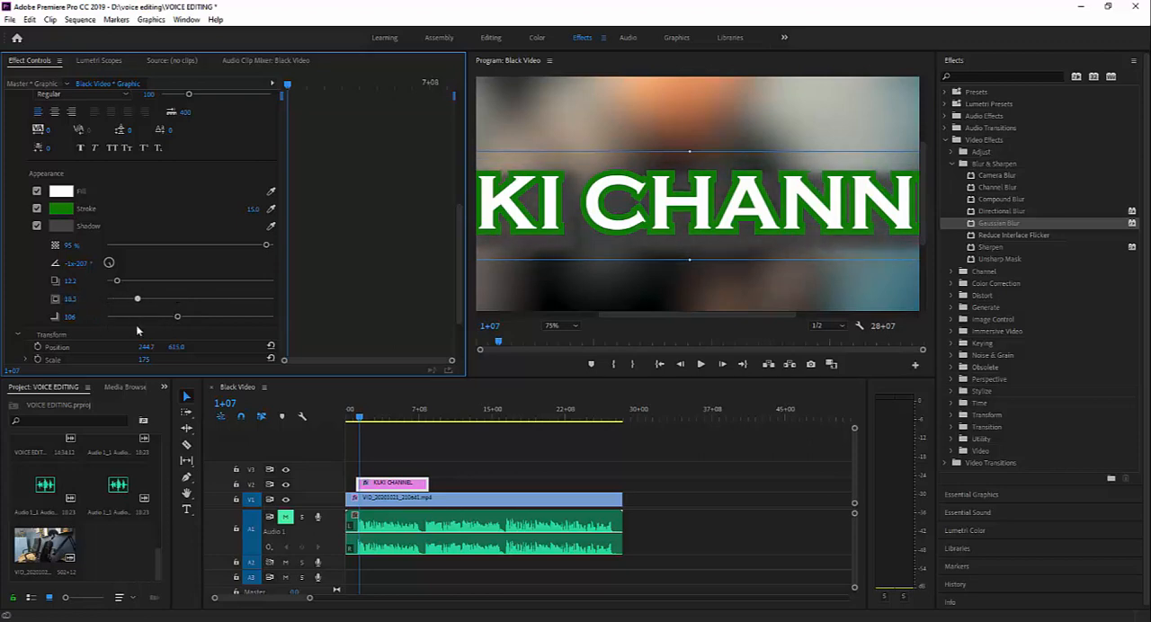
- Fit the whole frame in the program preview and lower the title shadow's opacity to 72%
click(571, 329)
click(566, 340)
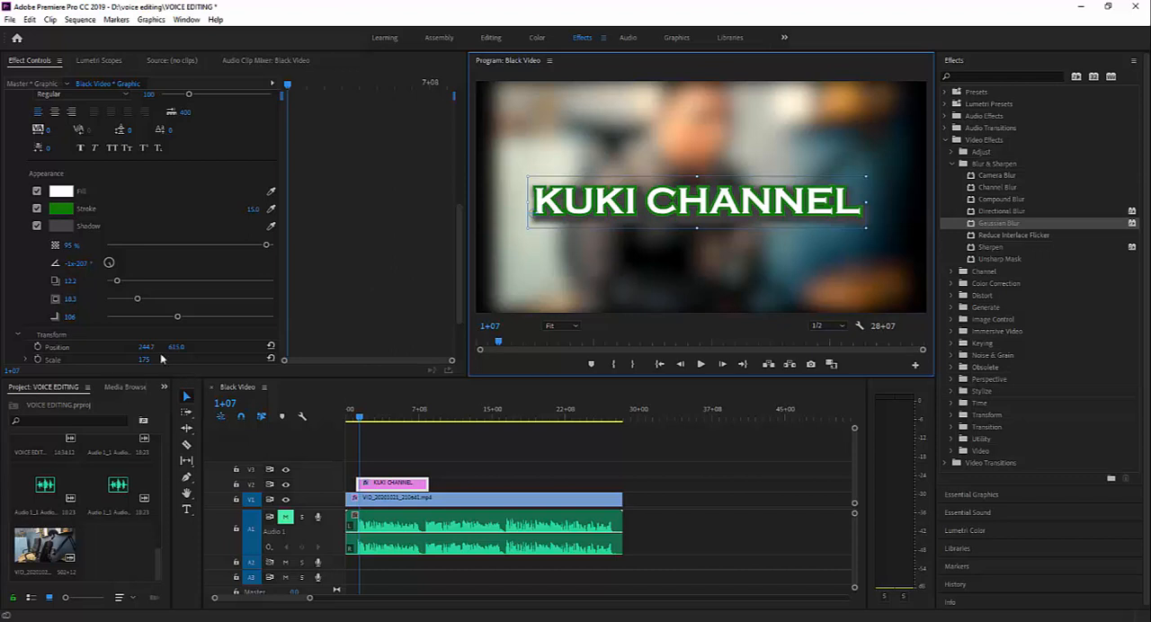
drag(267, 247, 228, 260)
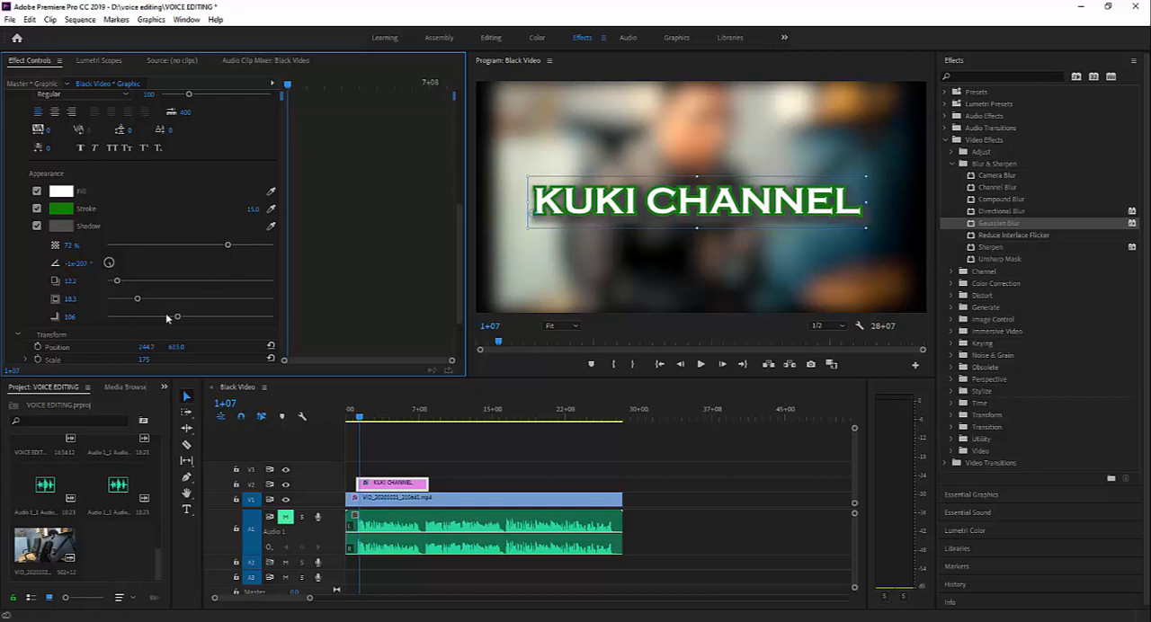
- Move the title to about 197.7, 637 and enlarge its scale to about 194
scroll(283, 308, down, 4)
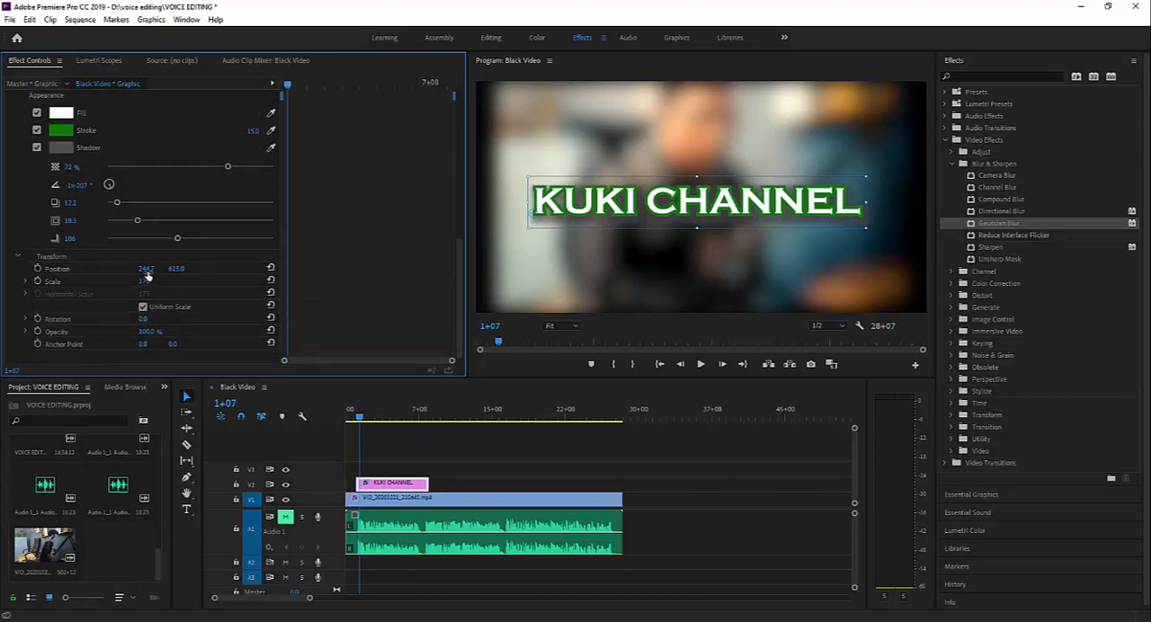
drag(146, 274, 177, 274)
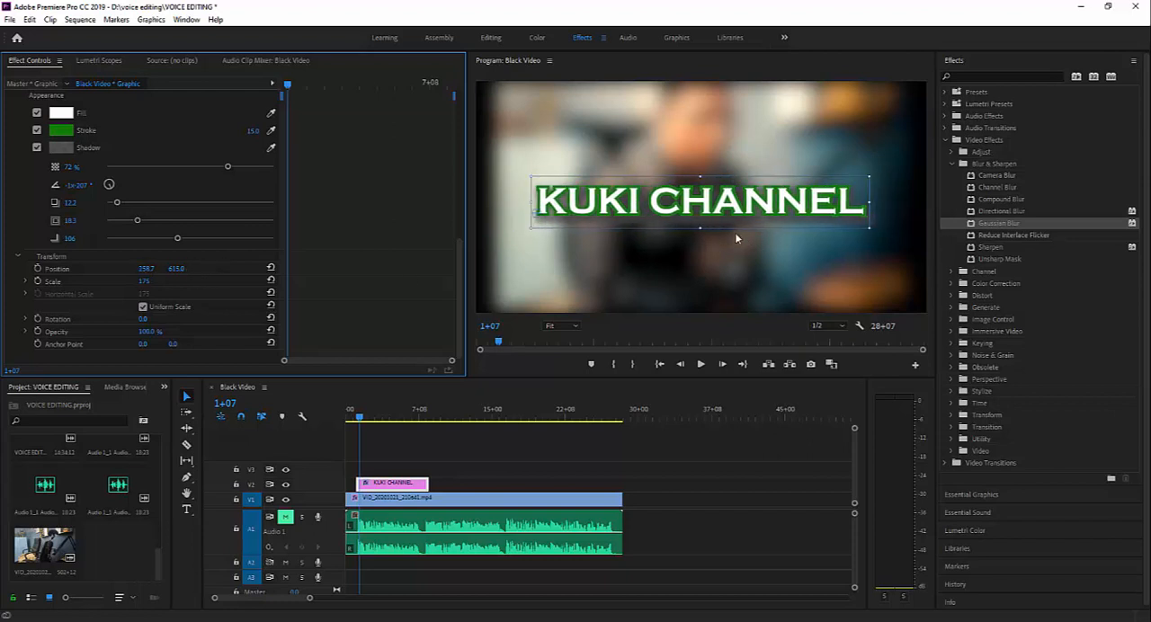
mouse_move(632, 214)
mouse_down()
mouse_move(666, 214)
mouse_move(618, 216)
mouse_up()
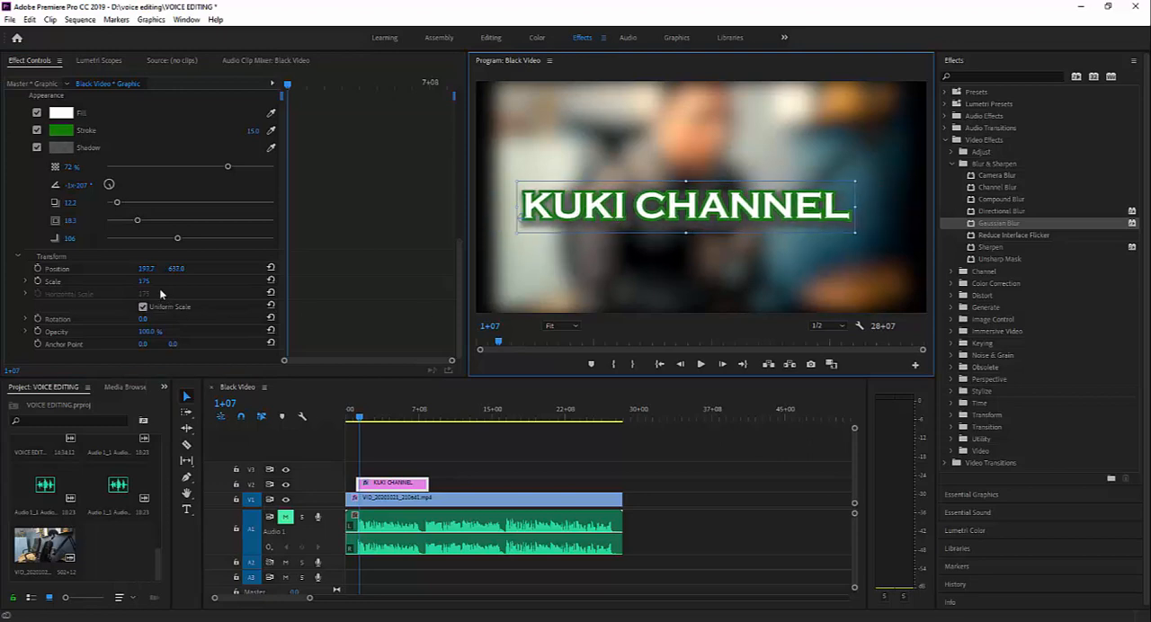
drag(144, 281, 189, 281)
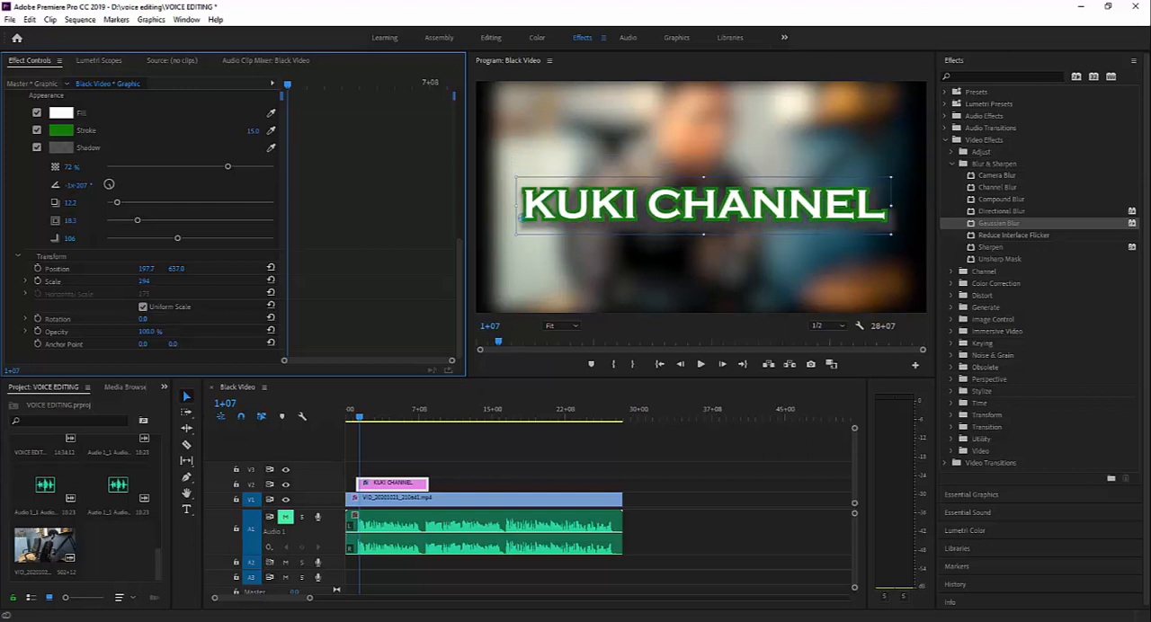
- Center-align the title text and reposition it in the middle of the frame at about 950.6, 587
scroll(72, 252, up, 5)
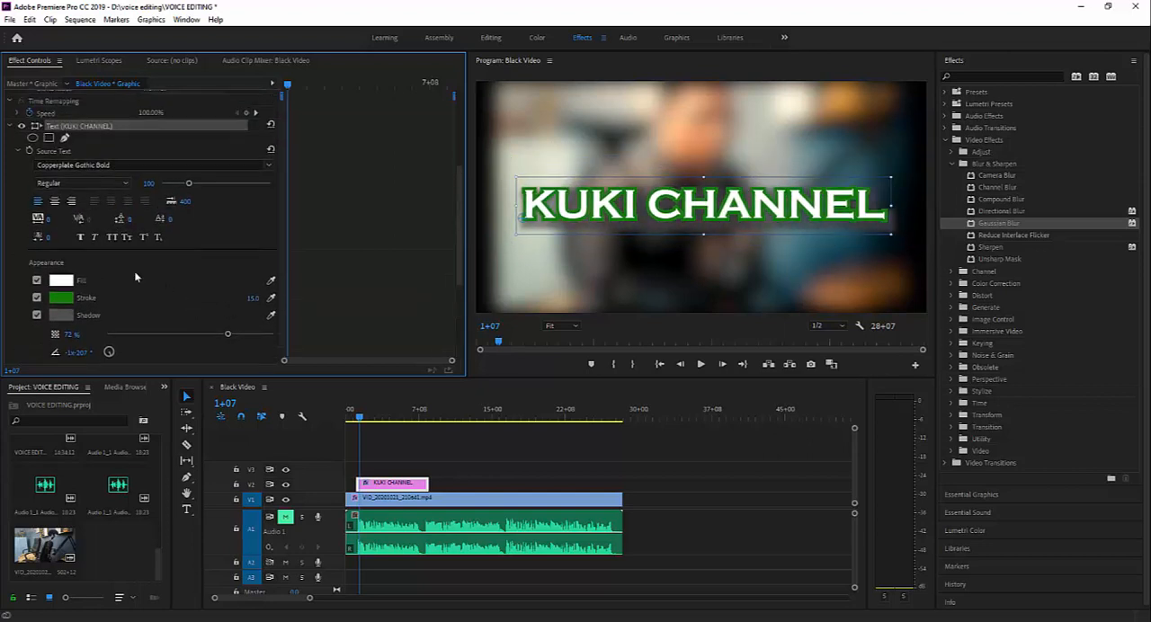
click(54, 202)
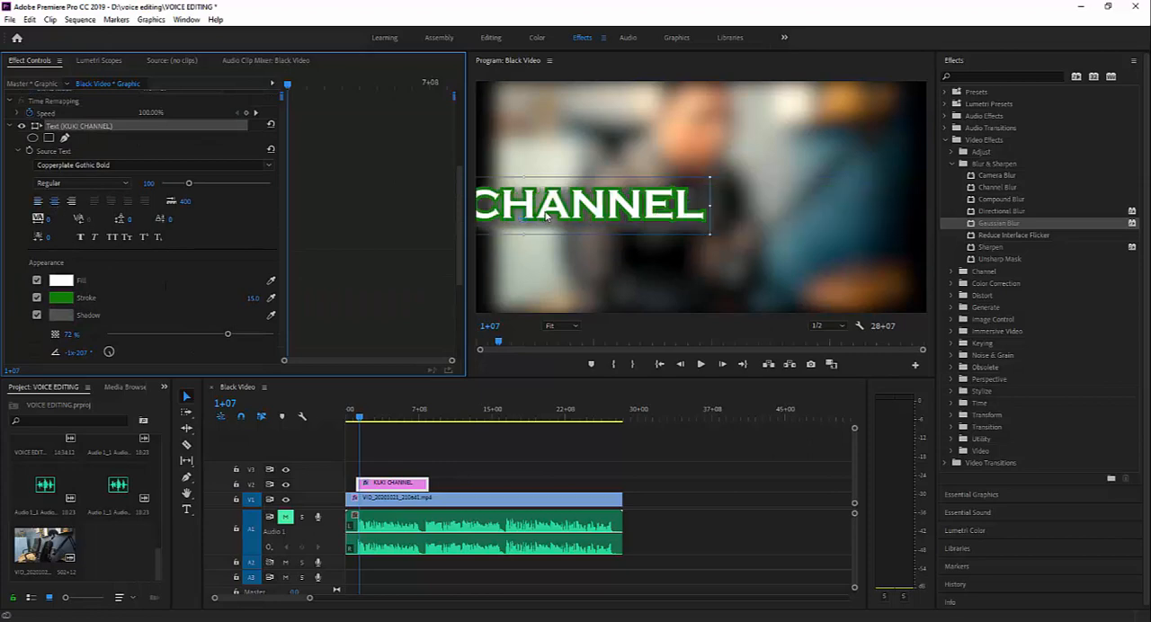
drag(546, 216, 711, 232)
scroll(190, 314, down, 5)
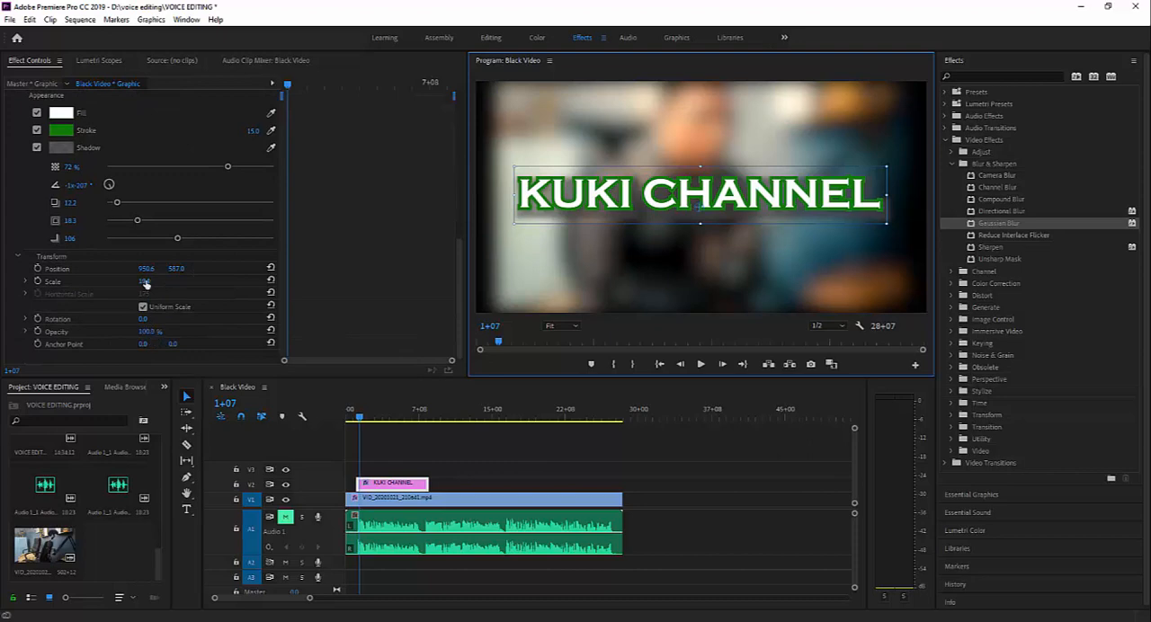
- Try larger title scales, settle on a scale of about 135, and rotate the title to 1x341°
drag(143, 285, 232, 280)
mouse_move(144, 282)
mouse_down()
mouse_move(45, 281)
mouse_move(338, 282)
mouse_move(36, 282)
mouse_move(864, 281)
mouse_move(85, 282)
mouse_move(233, 281)
mouse_move(153, 286)
mouse_up()
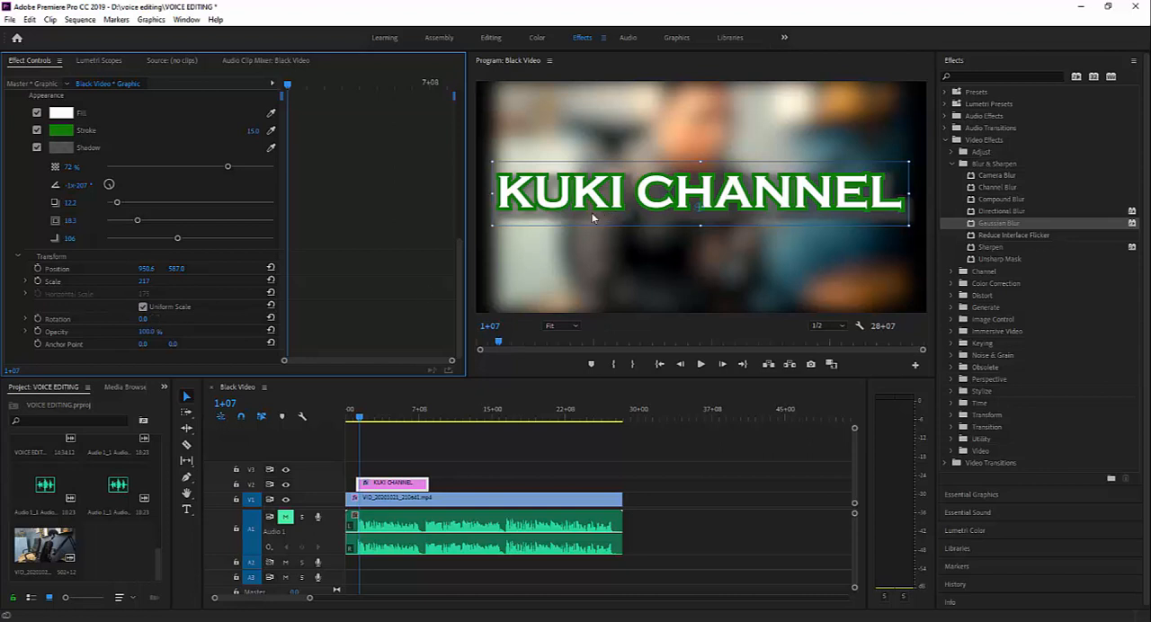
drag(148, 283, 78, 283)
drag(142, 321, 738, 321)
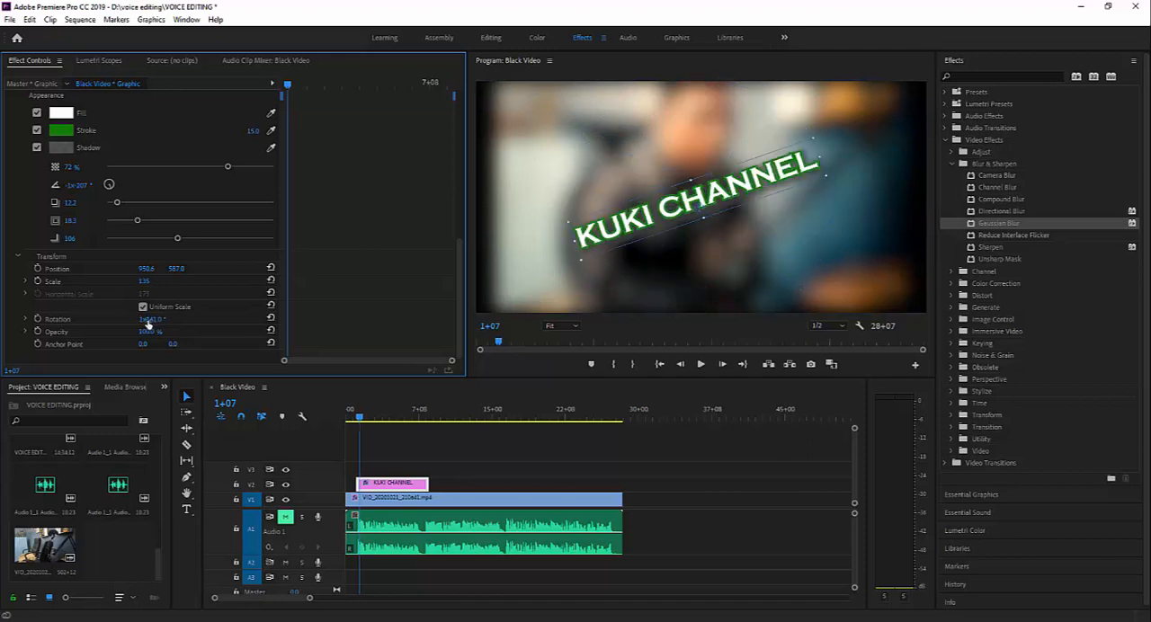
- Animate the title's rotation with keyframes of 1x341° at 1+07, 2x162° at 3+05 and 2x344° at 5+11
click(37, 320)
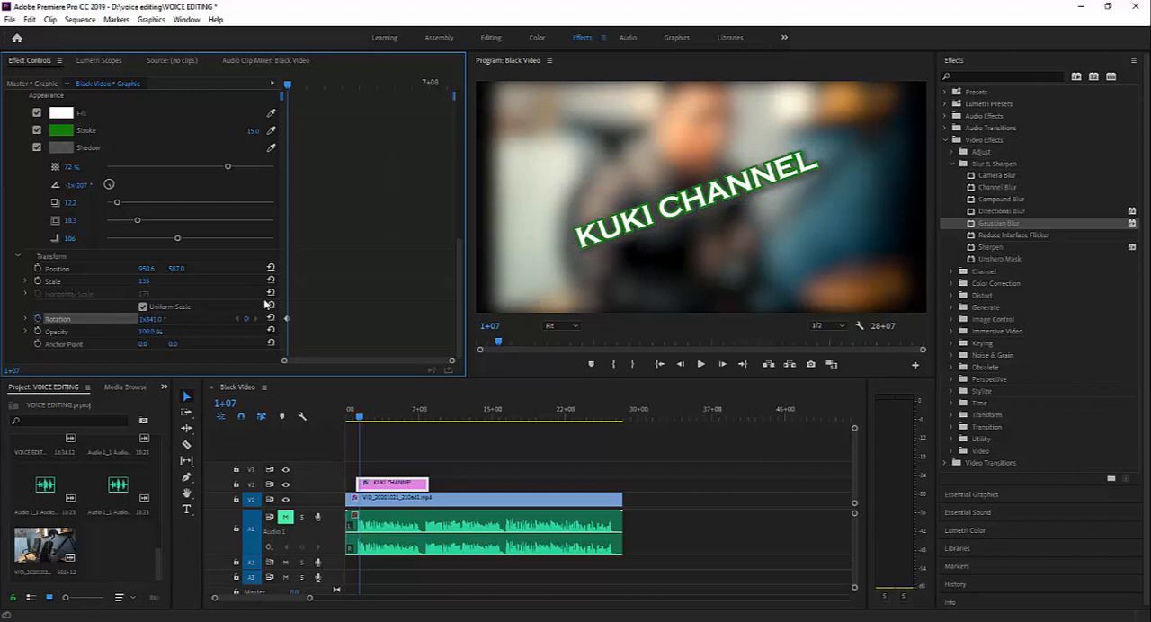
drag(288, 87, 331, 86)
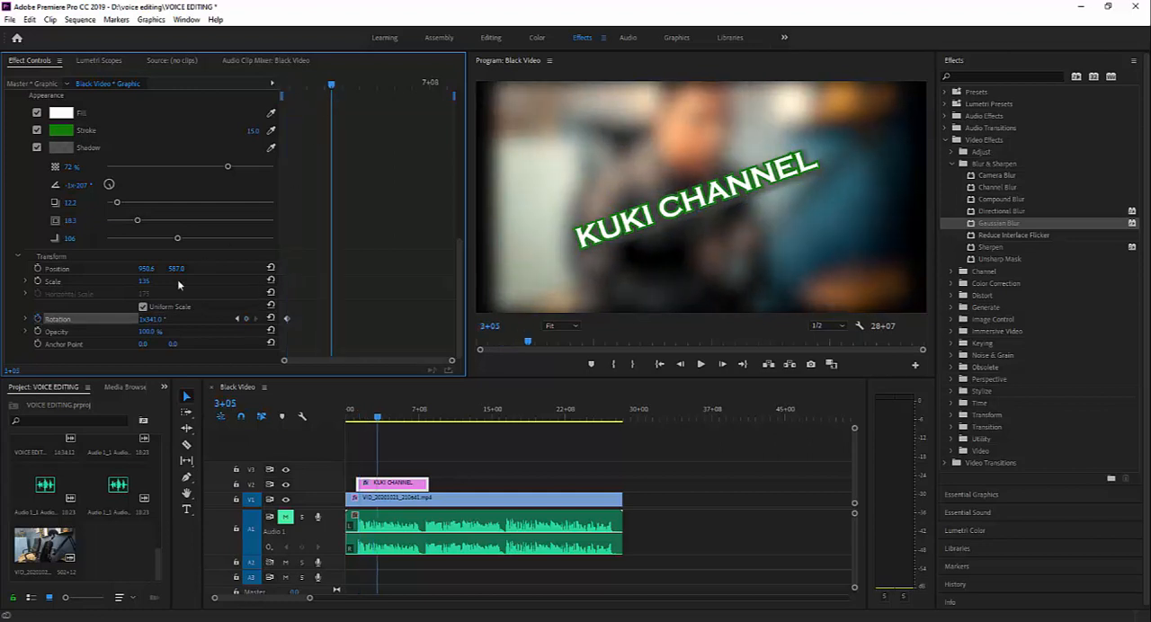
drag(149, 321, 316, 321)
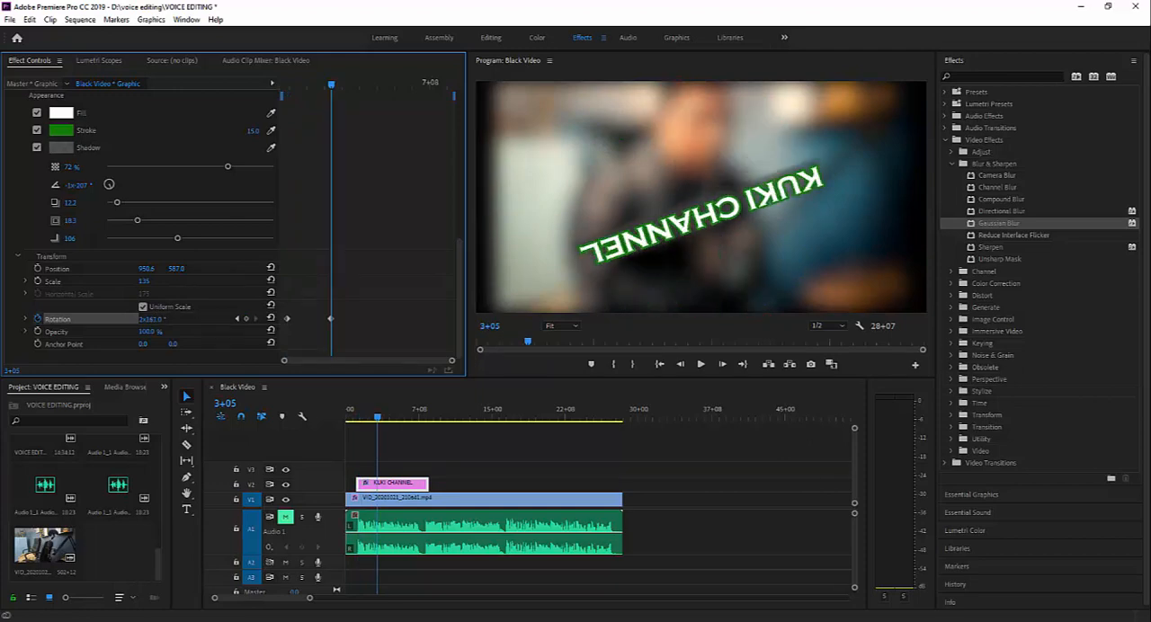
drag(158, 321, 160, 321)
drag(333, 85, 387, 84)
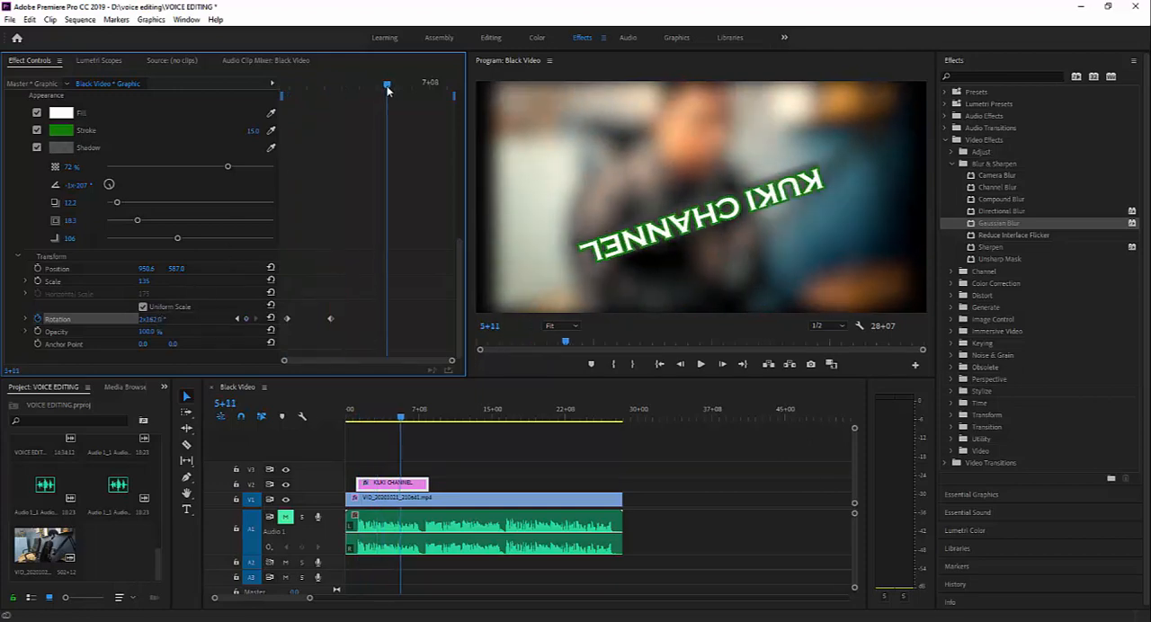
drag(149, 320, 312, 320)
click(152, 320)
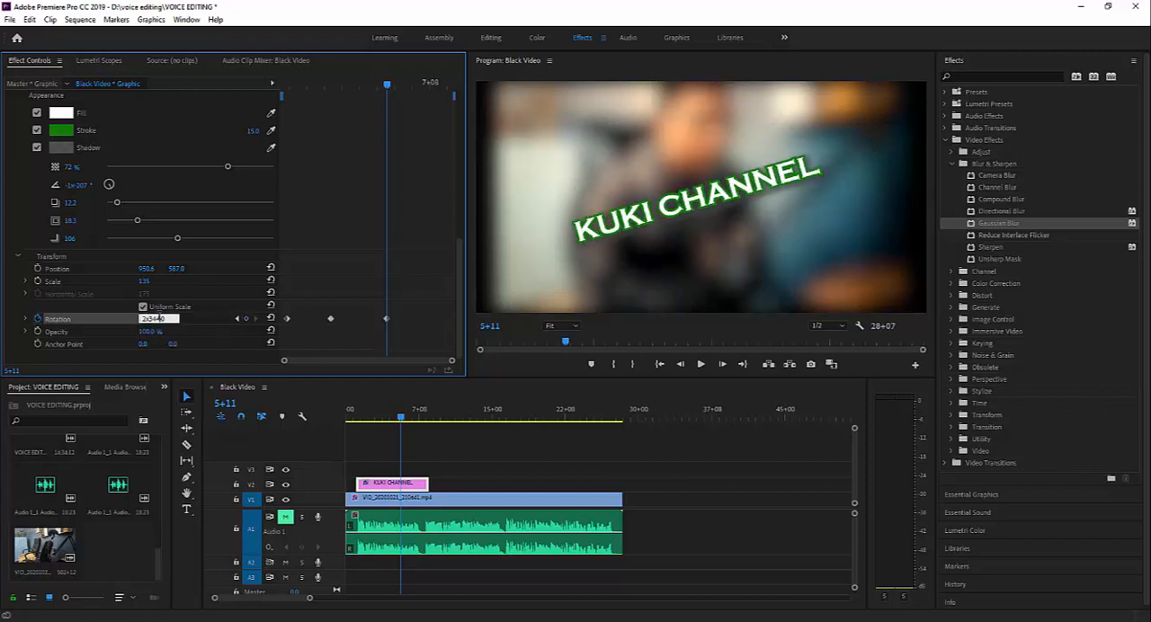
click(223, 328)
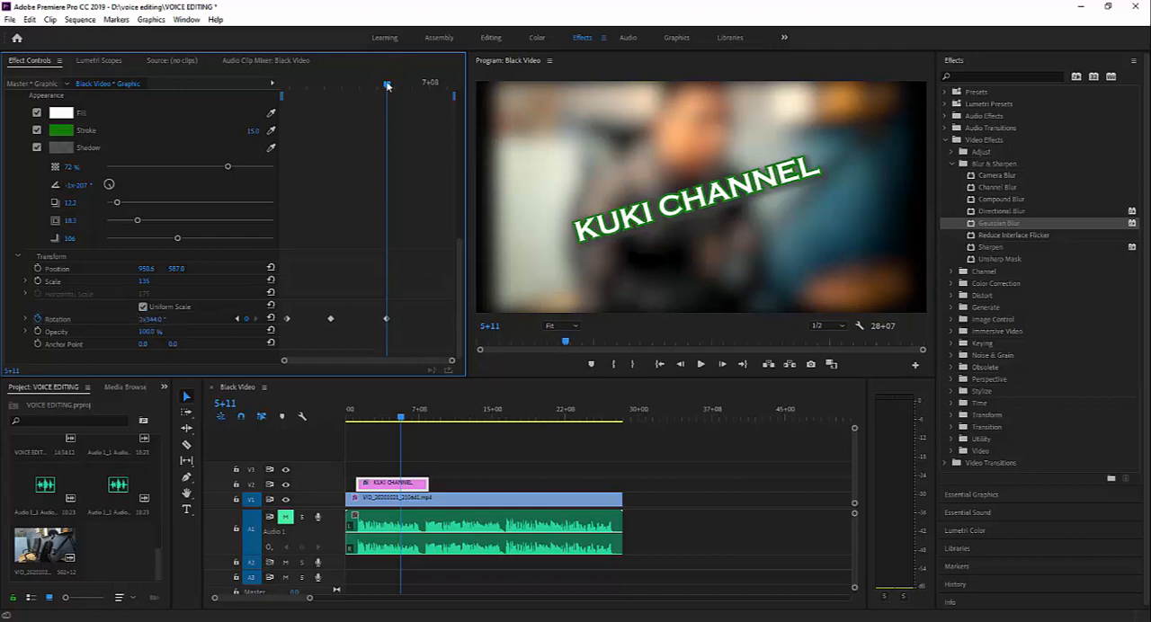
- Play the sequence from the start of the title clip to preview the rotation animation
drag(387, 85, 238, 119)
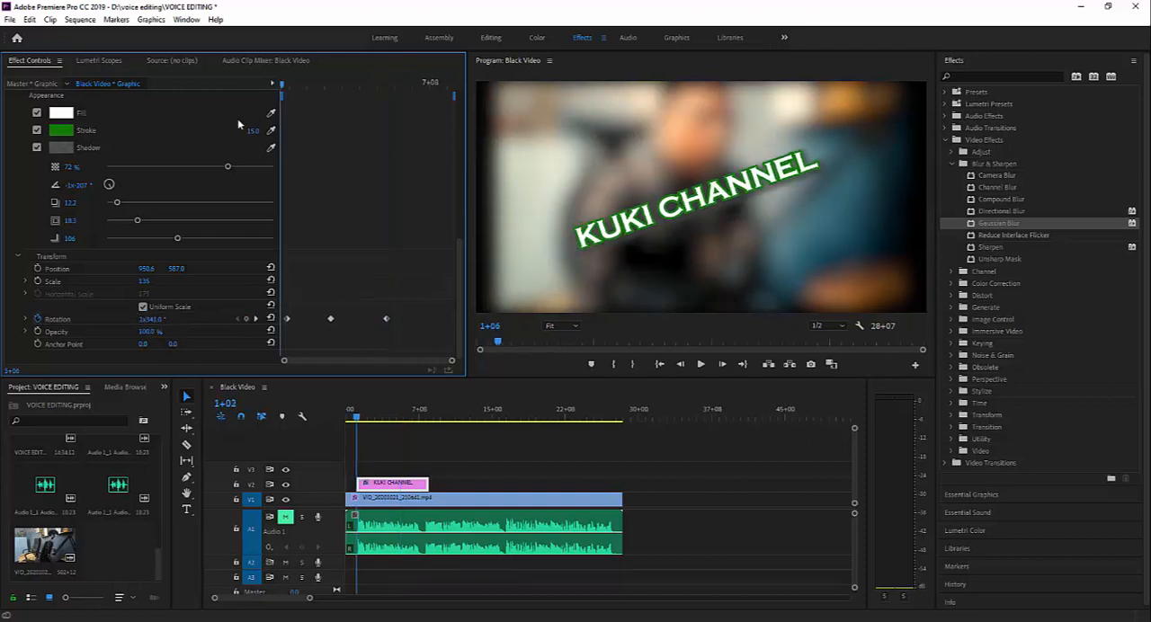
click(703, 365)
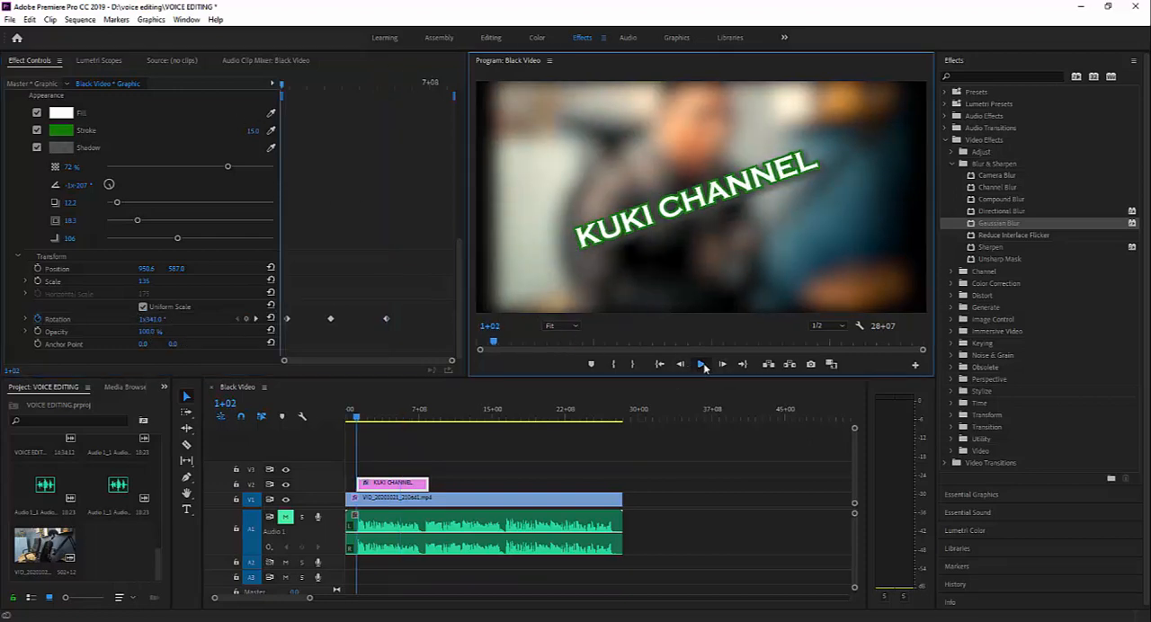
click(703, 366)
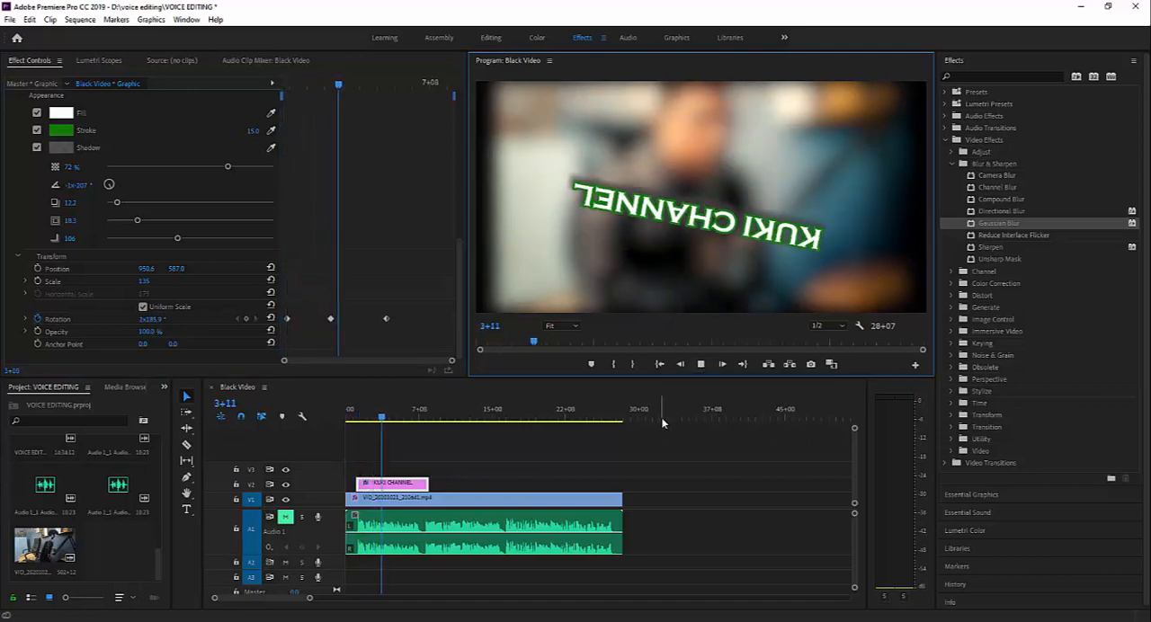
click(701, 365)
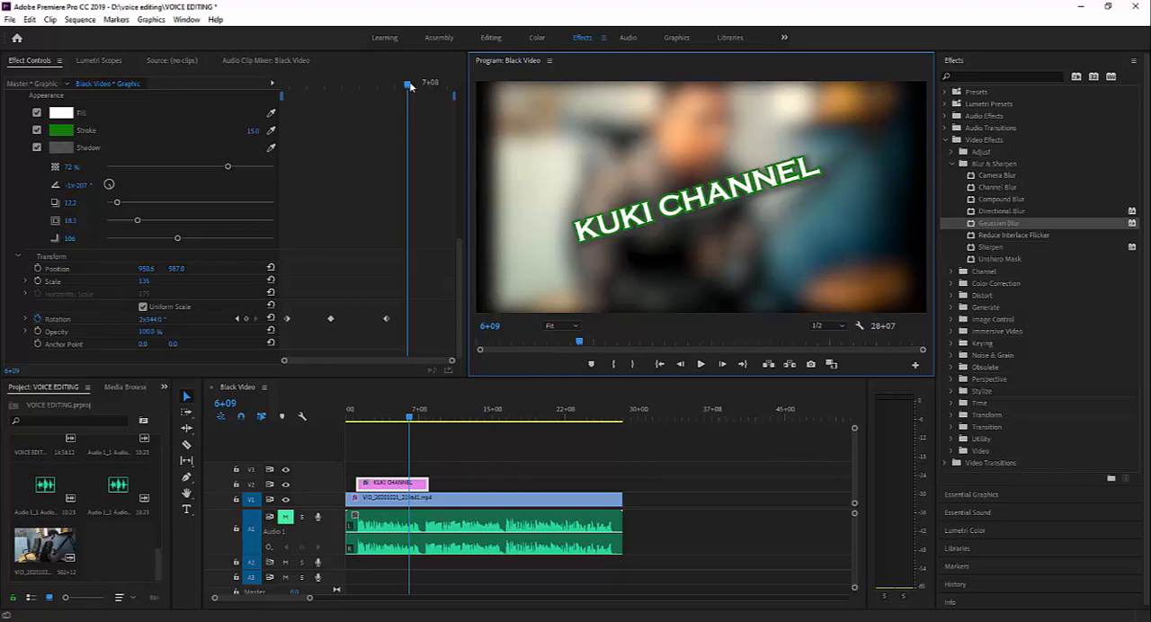
- Try a title opacity of 66% at 2+11 and restore it to 100%
drag(409, 85, 316, 105)
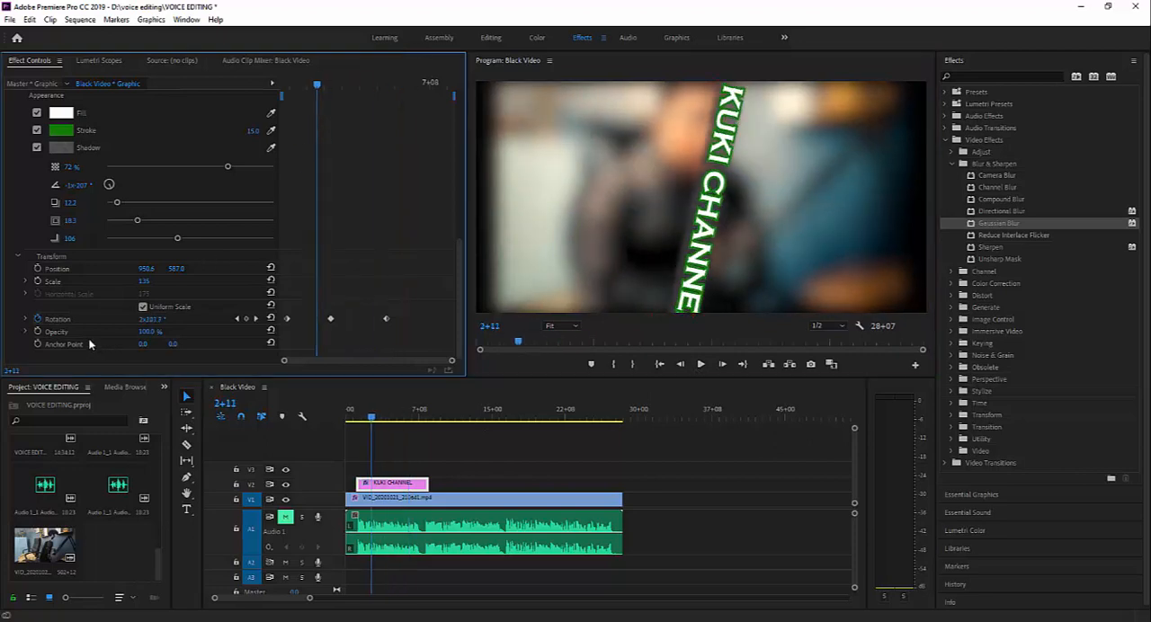
click(149, 332)
text(66)
key(Return)
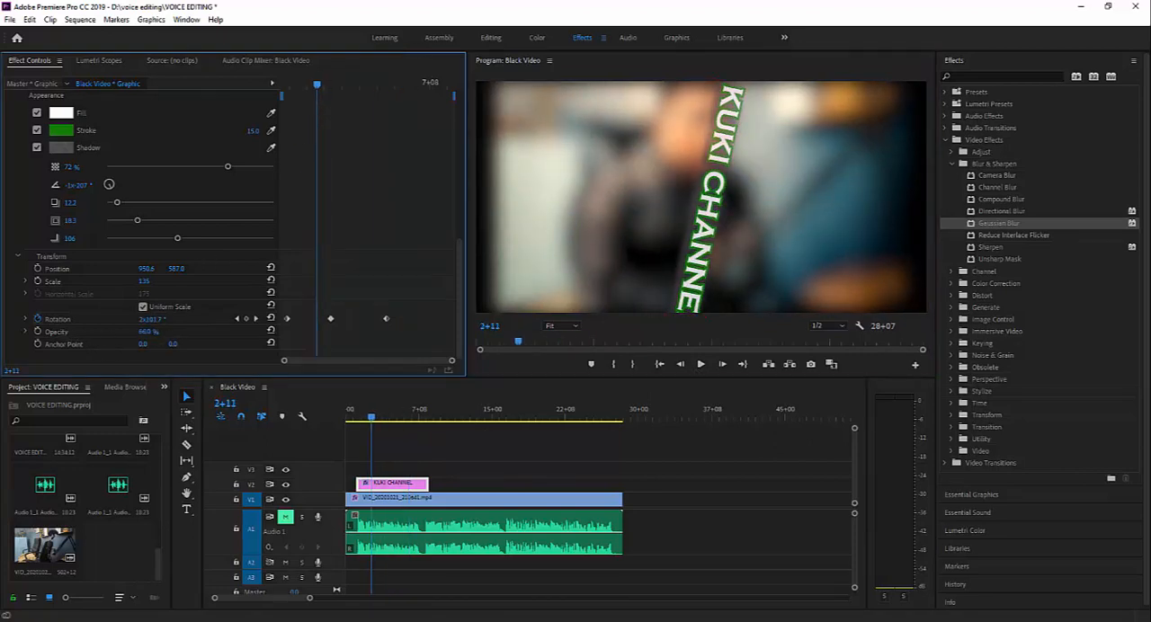
drag(149, 332, 179, 332)
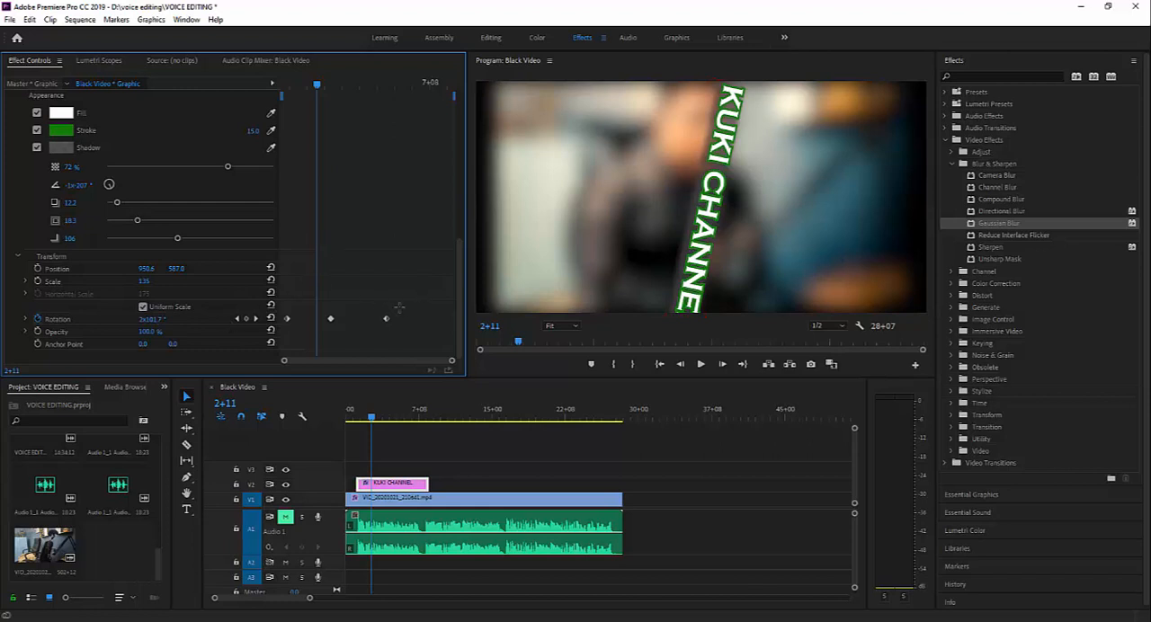
- Delete all the title's rotation keyframes and move the title clip to the beginning of the timeline
drag(416, 296, 279, 340)
key(Delete)
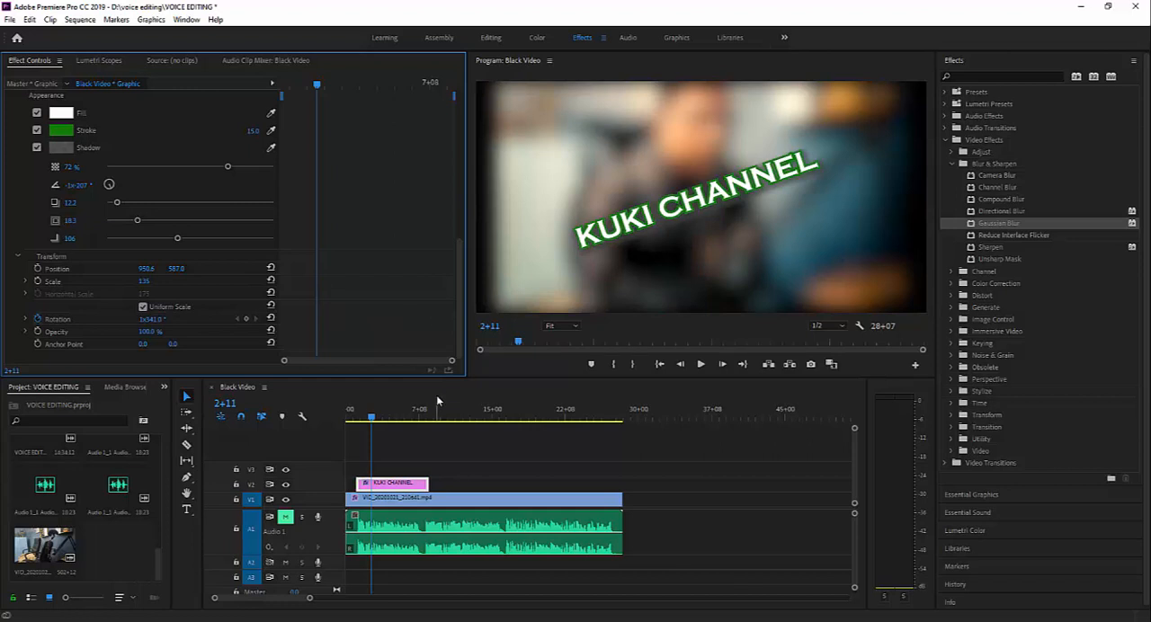
drag(320, 93, 281, 90)
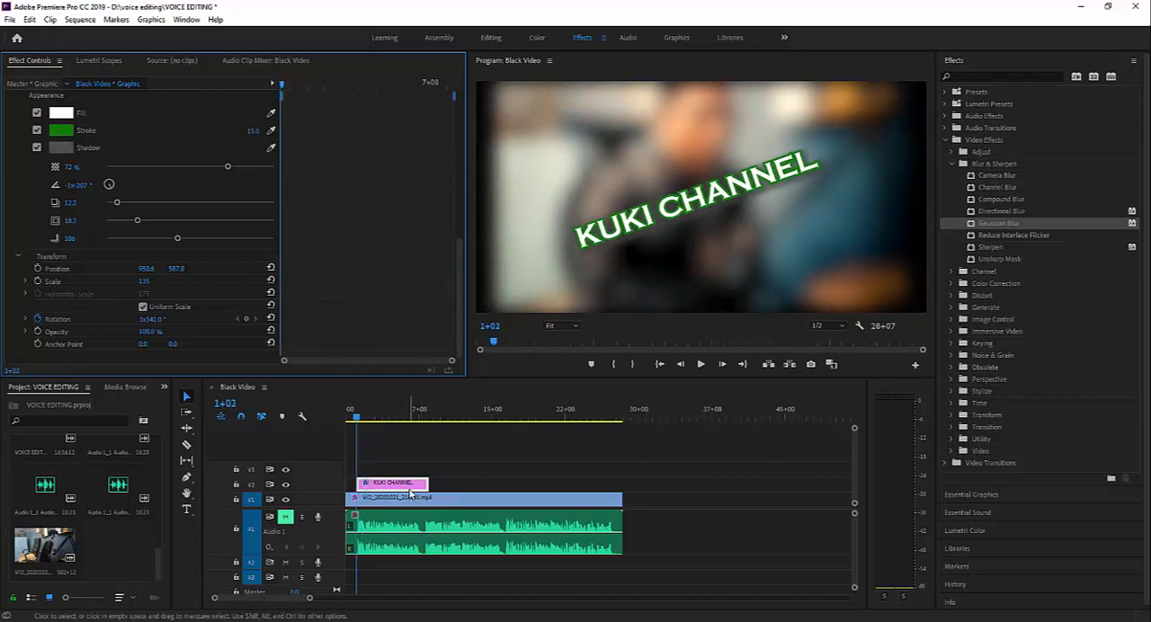
drag(412, 486, 383, 492)
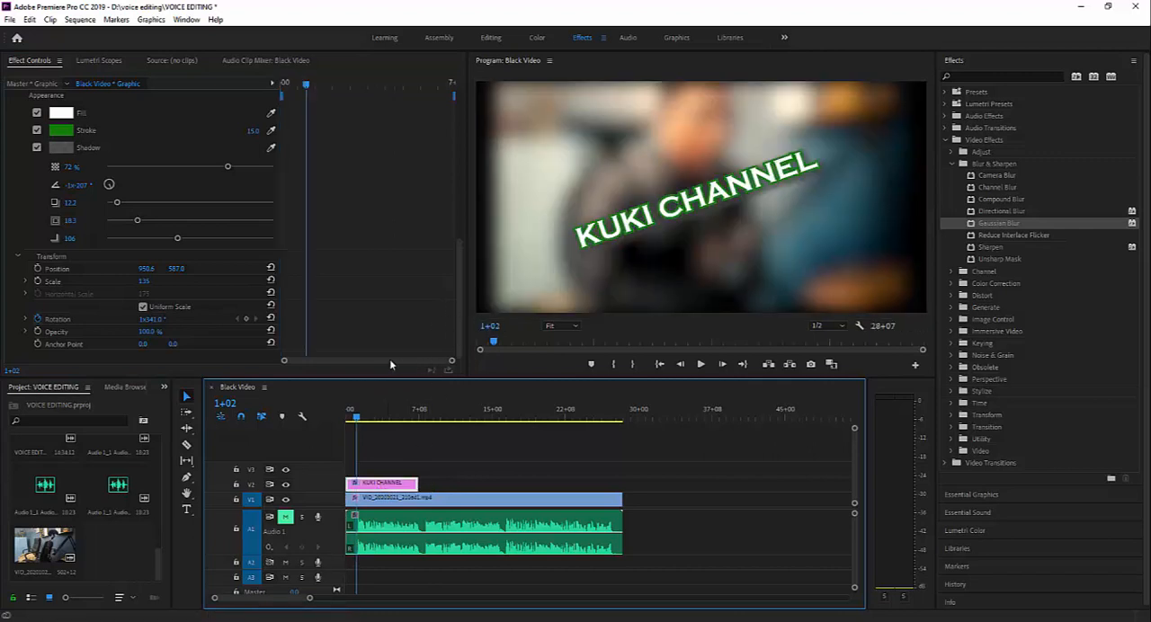
drag(309, 88, 281, 88)
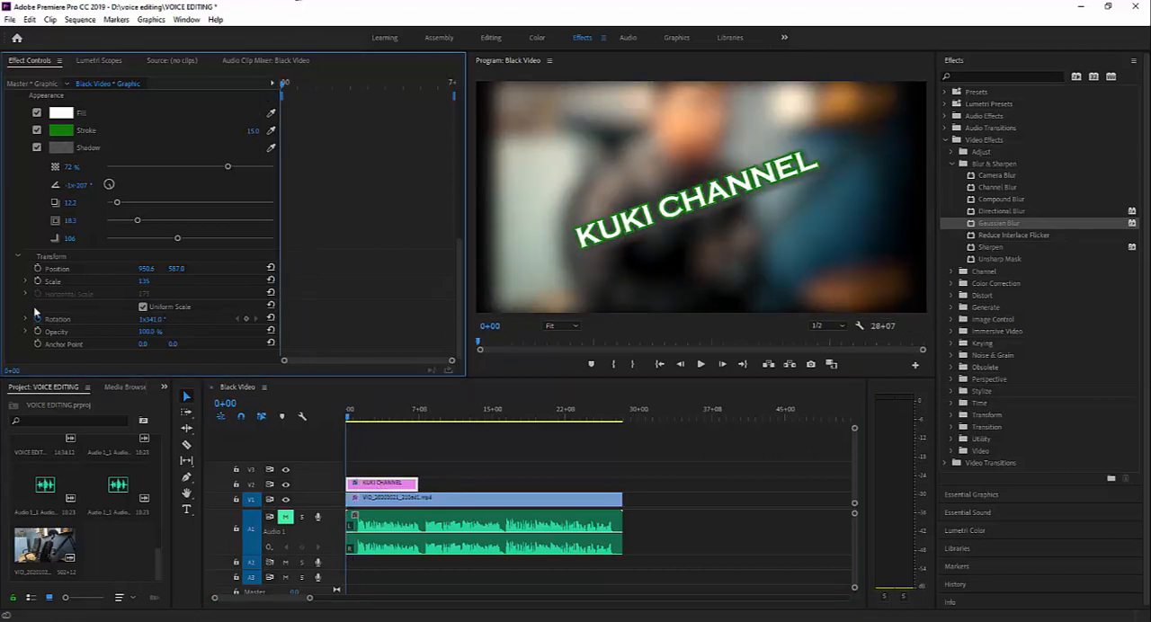
- Turn off rotation animation and keyframe the title's anchor point at 0+00 with values of about -36, 203
click(37, 323)
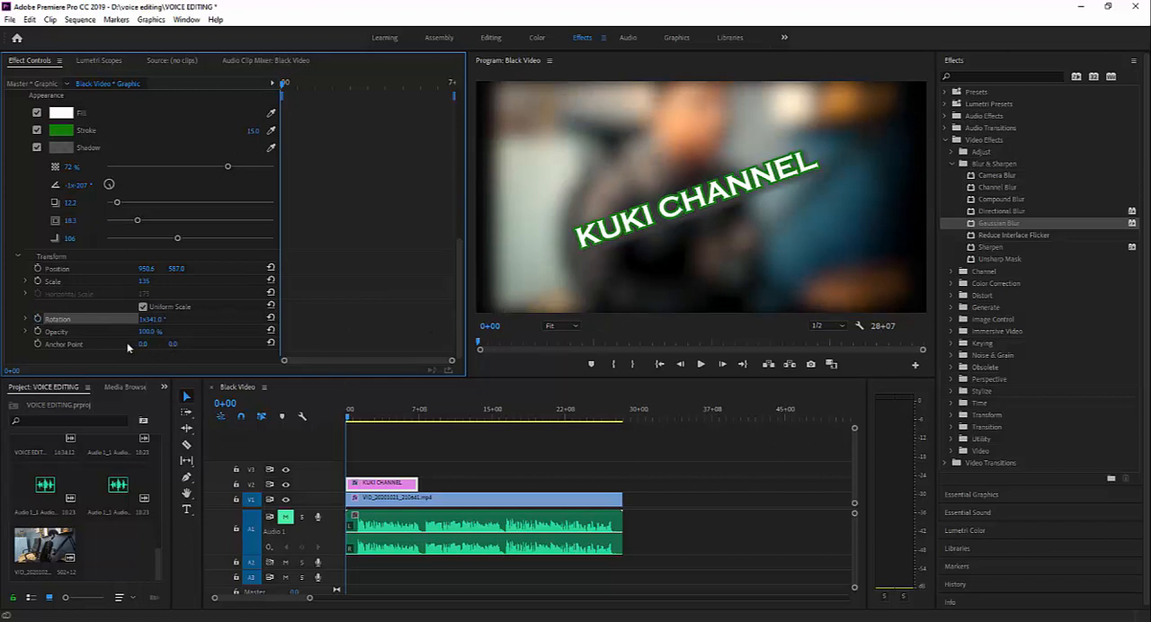
click(40, 346)
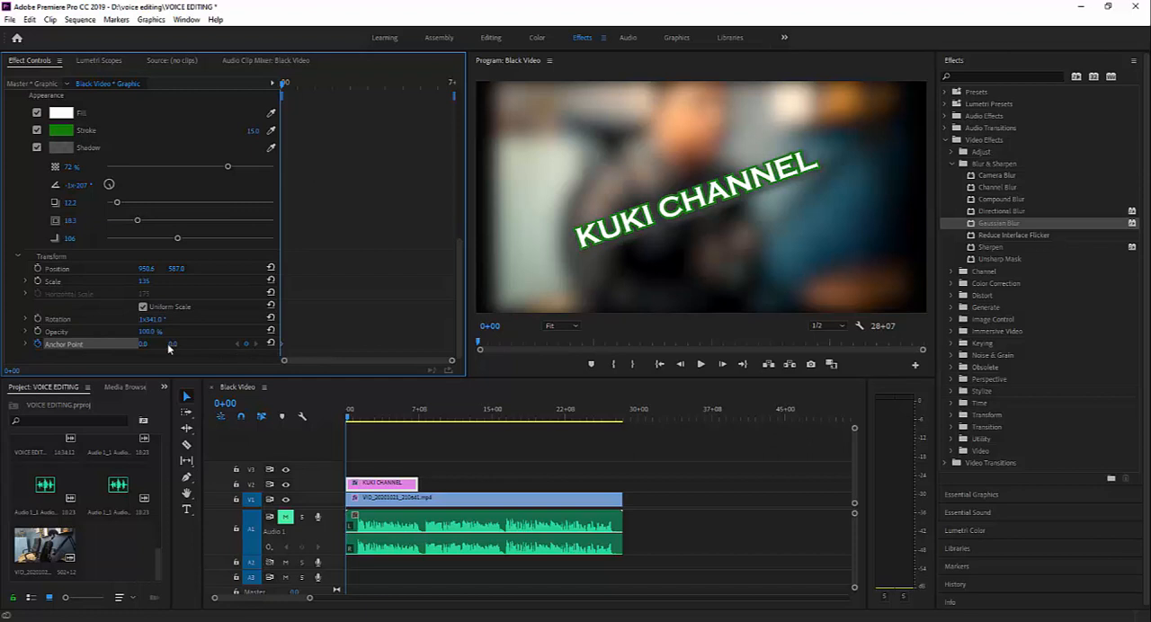
drag(169, 348, 136, 344)
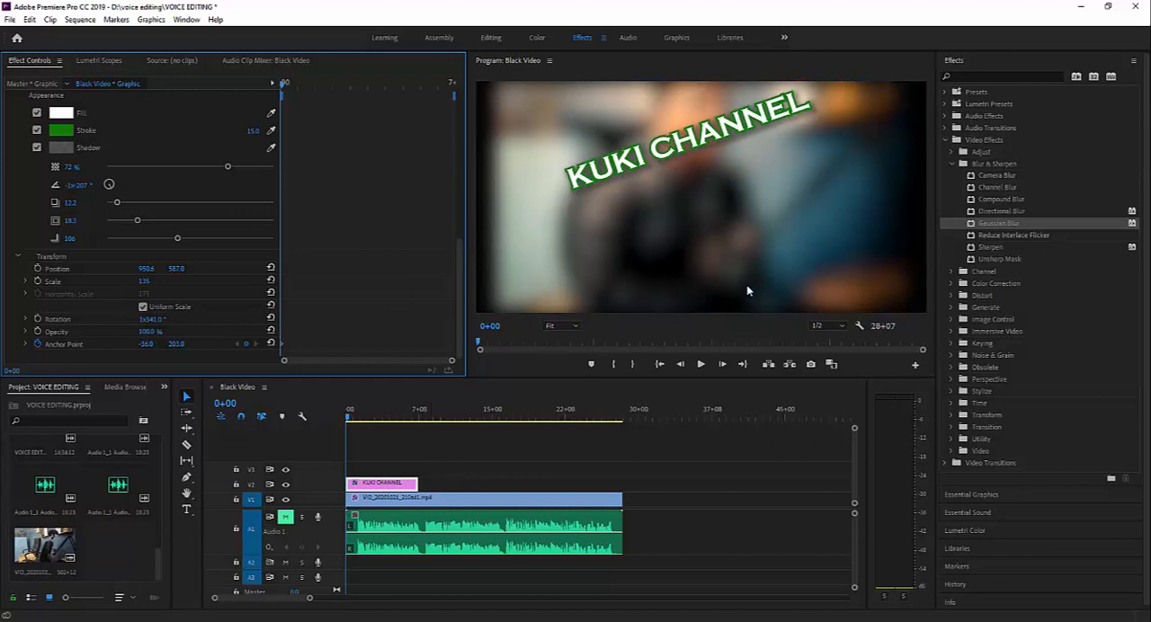
- Move the title back to mid-frame at about 950.4, 896.2 and straighten its rotation to about 1x359.1°
drag(714, 132, 711, 200)
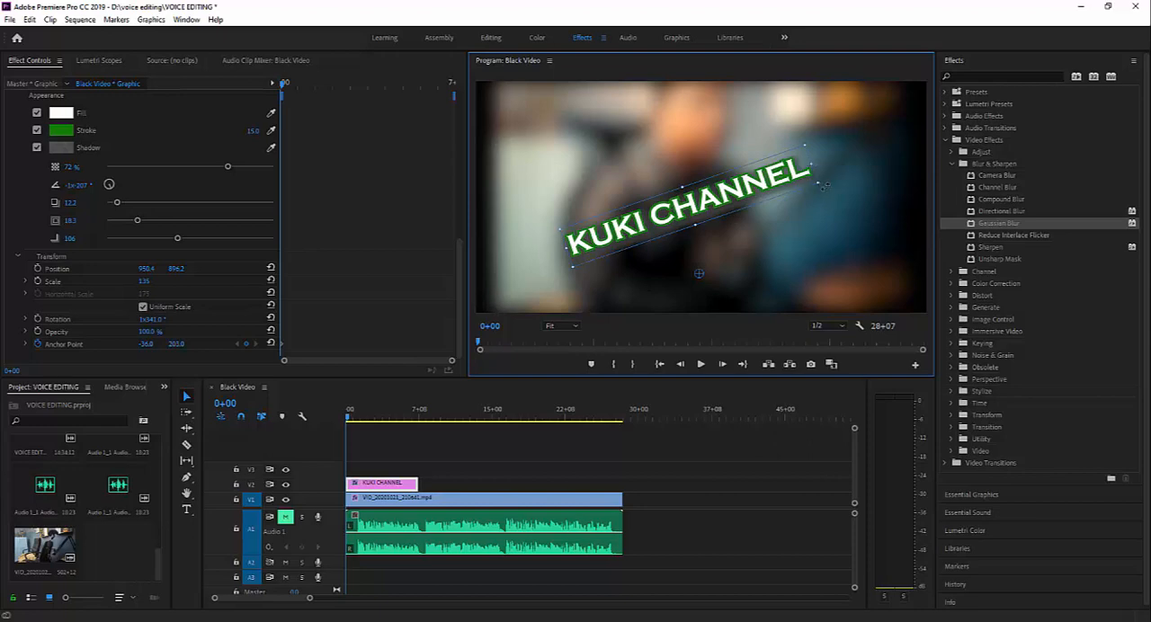
drag(824, 185, 820, 229)
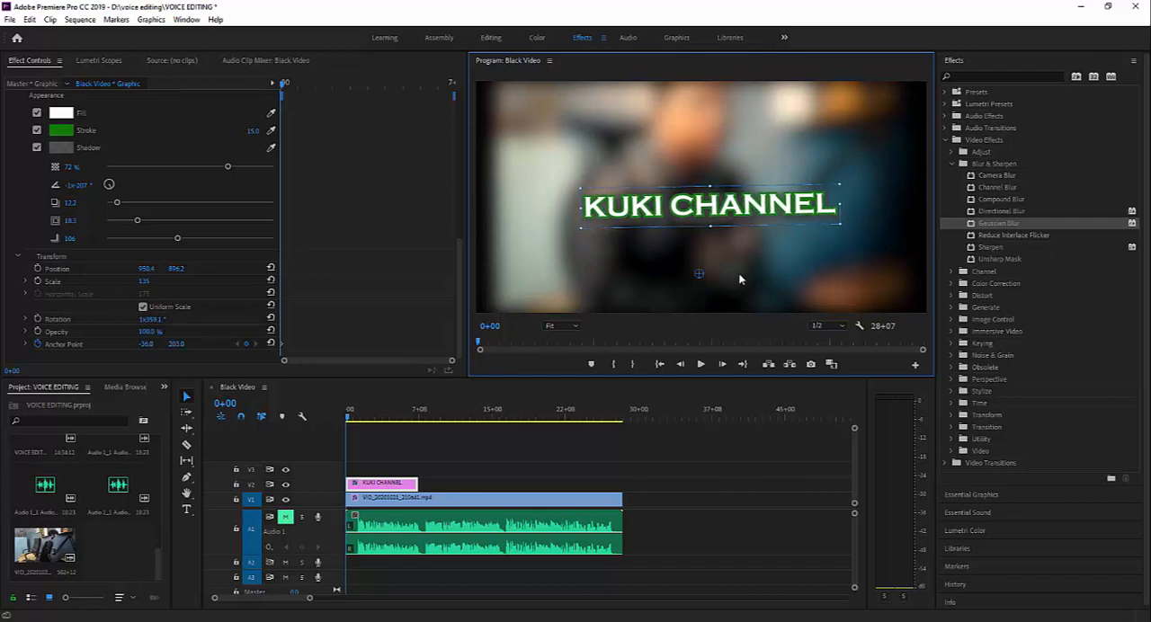
scroll(340, 260, up, 4)
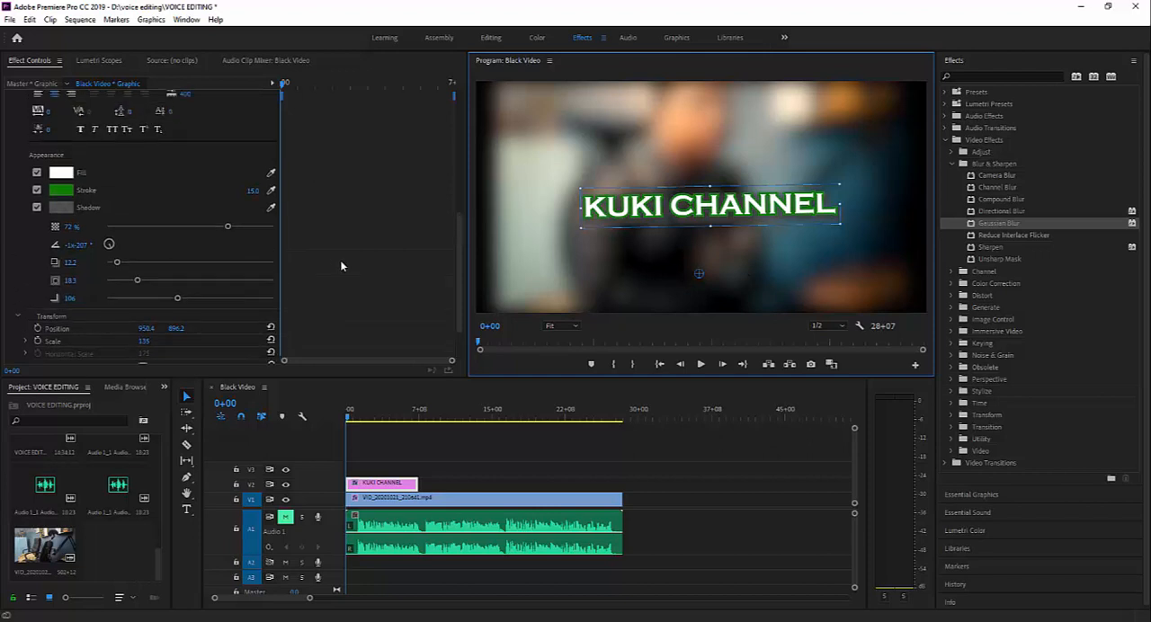
scroll(340, 266, up, 1)
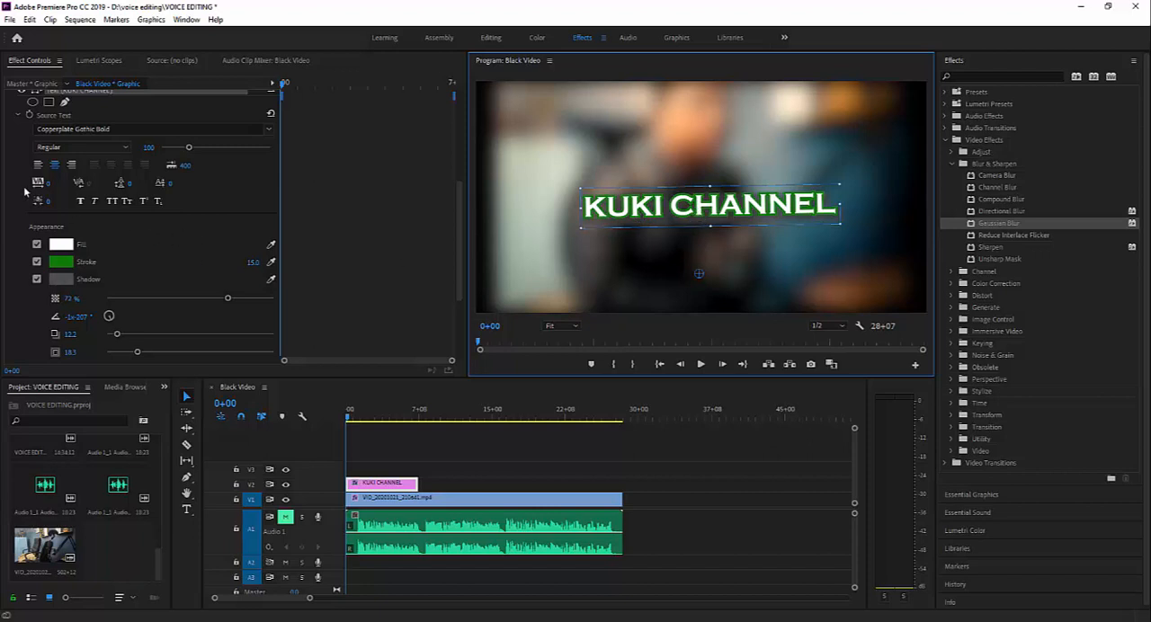
- Set the KUKI CHANNEL text's tracking to 394 and check the font styles available for Copperplate Gothic Bold
drag(48, 205, 493, 183)
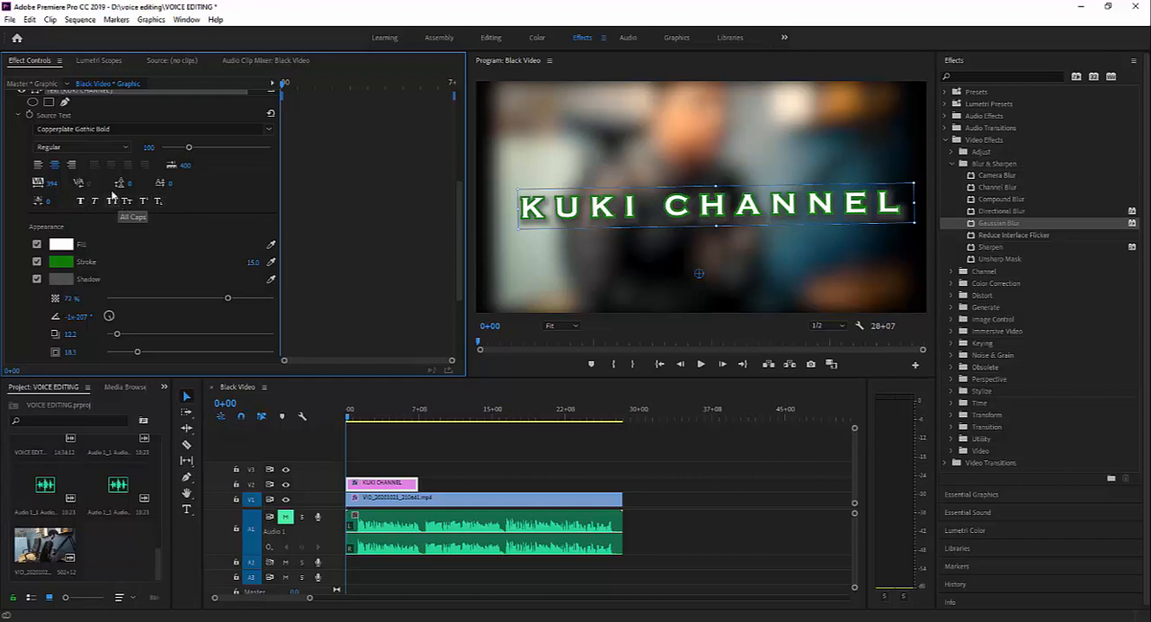
click(125, 148)
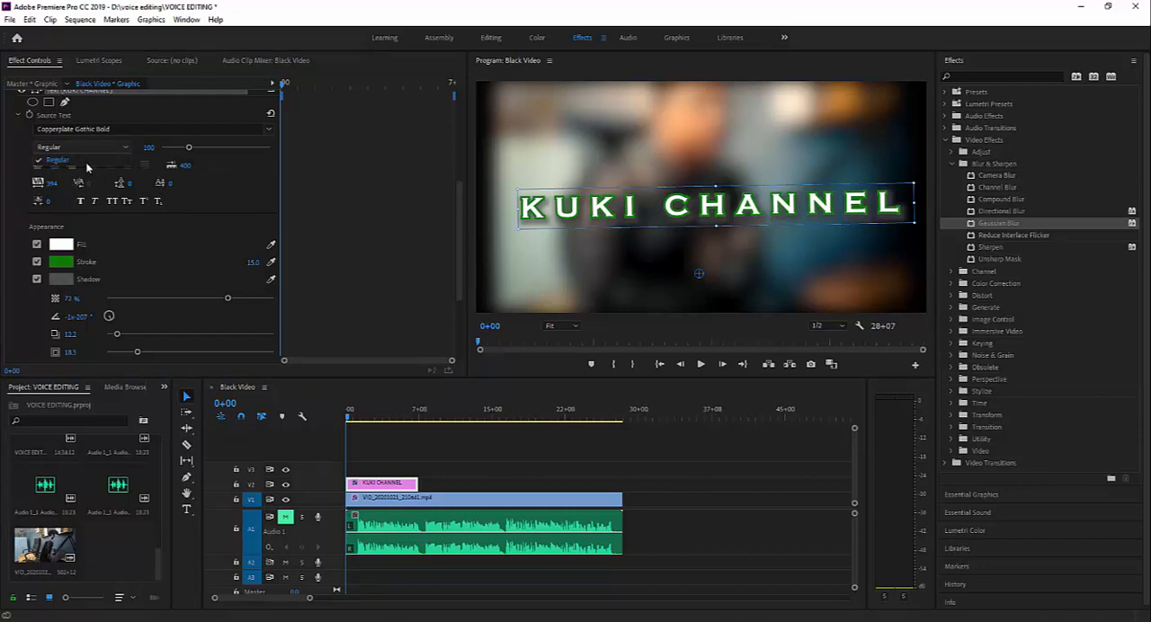
click(236, 204)
- Turn off speed and opacity keyframing on the title clip, and nudge the KUKI CHANNEL text slightly up and to the left
scroll(240, 205, up, 2)
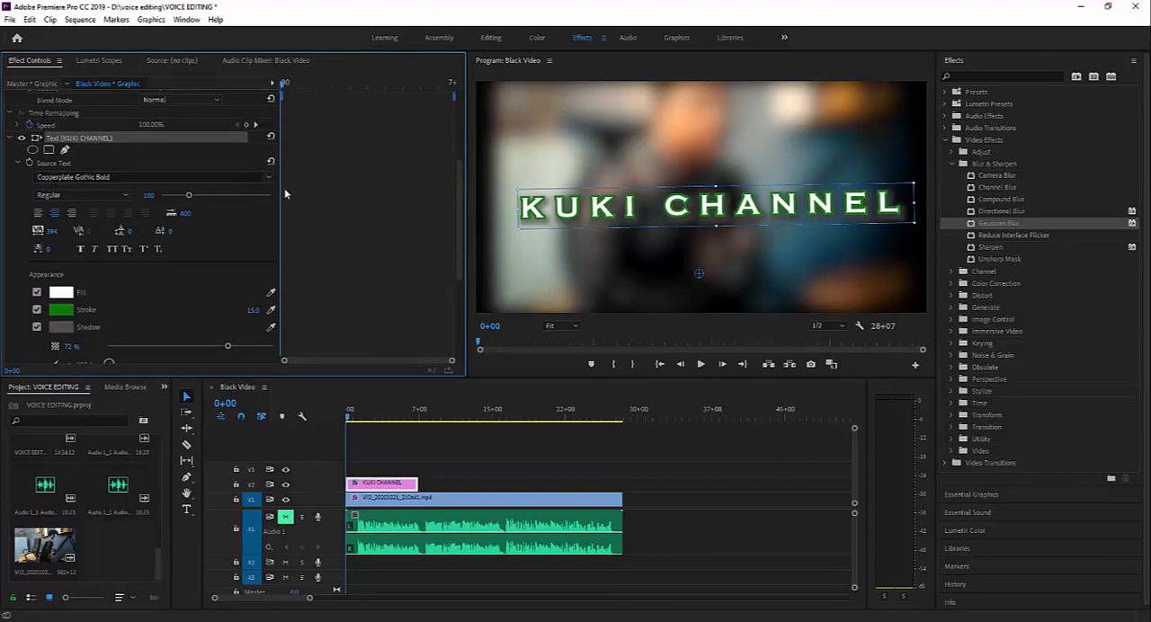
click(271, 174)
click(272, 233)
scroll(196, 220, up, 3)
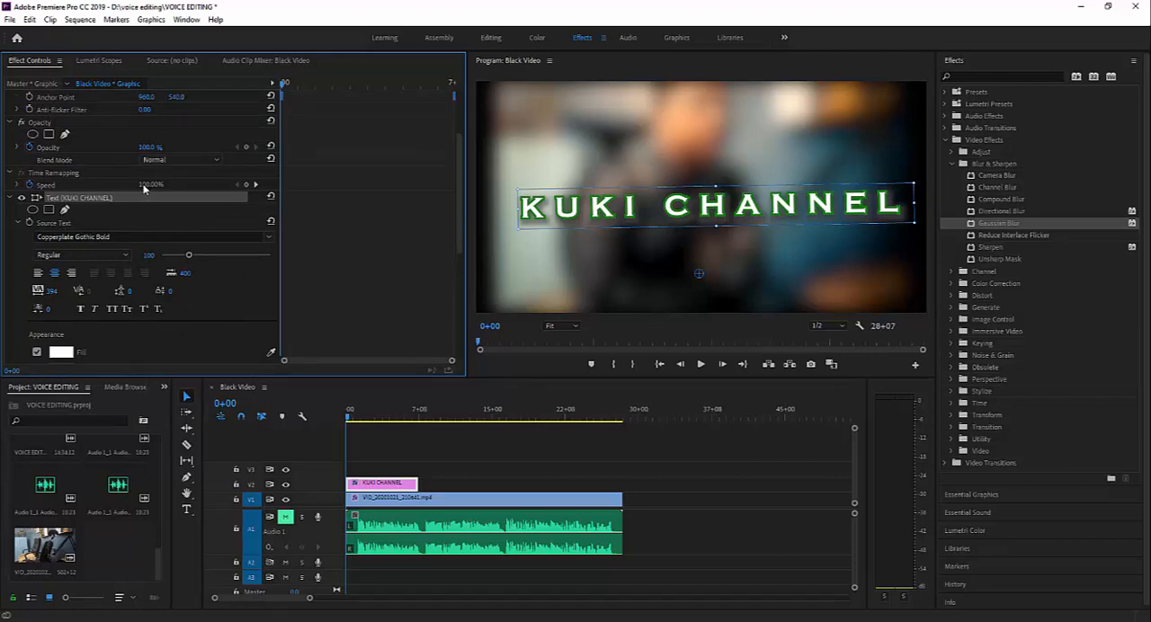
click(29, 186)
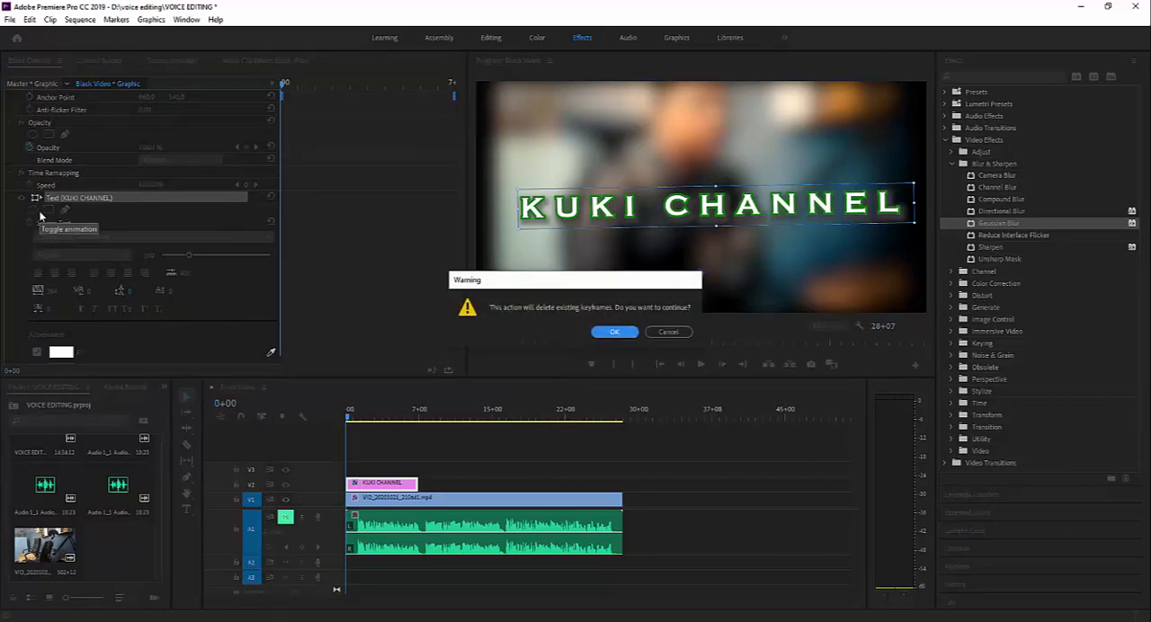
click(603, 332)
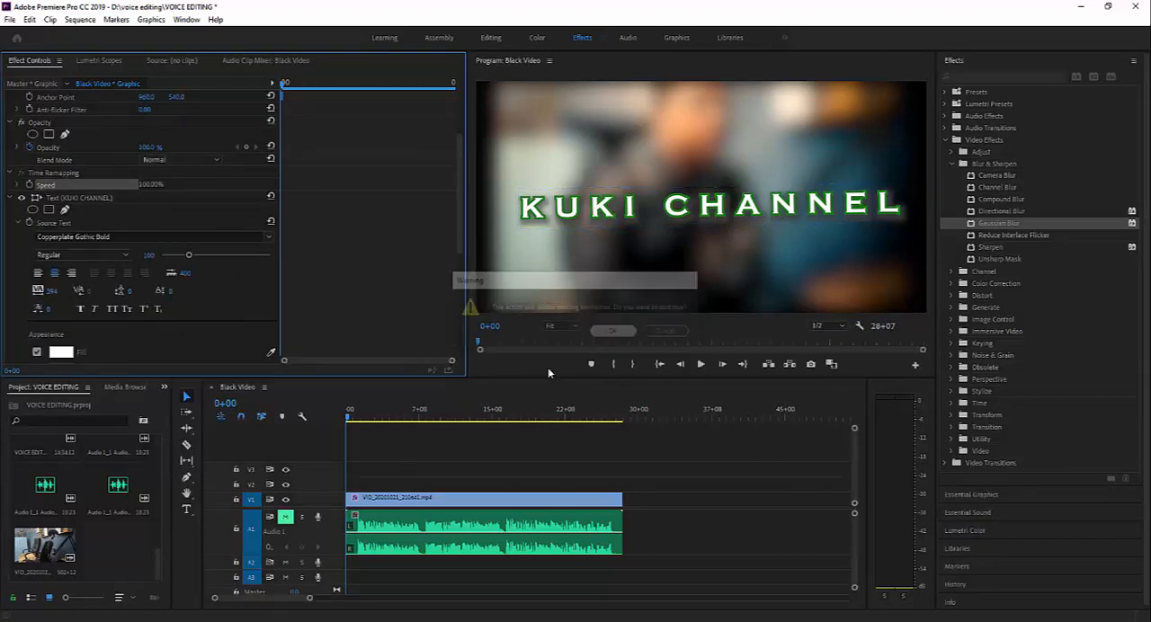
click(28, 151)
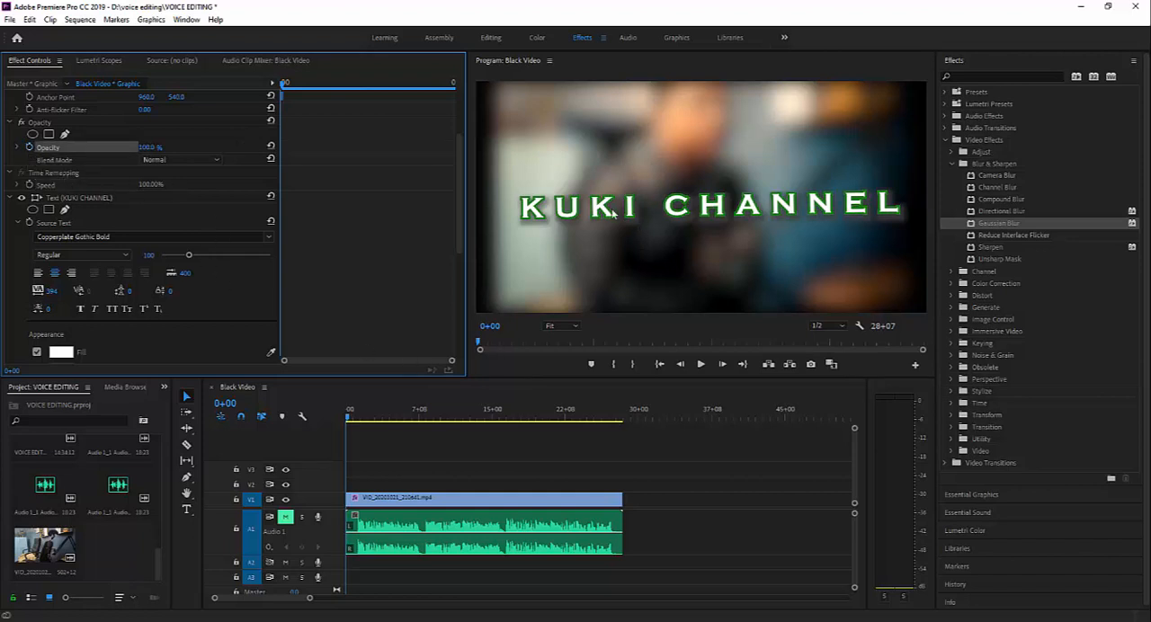
drag(607, 215, 587, 203)
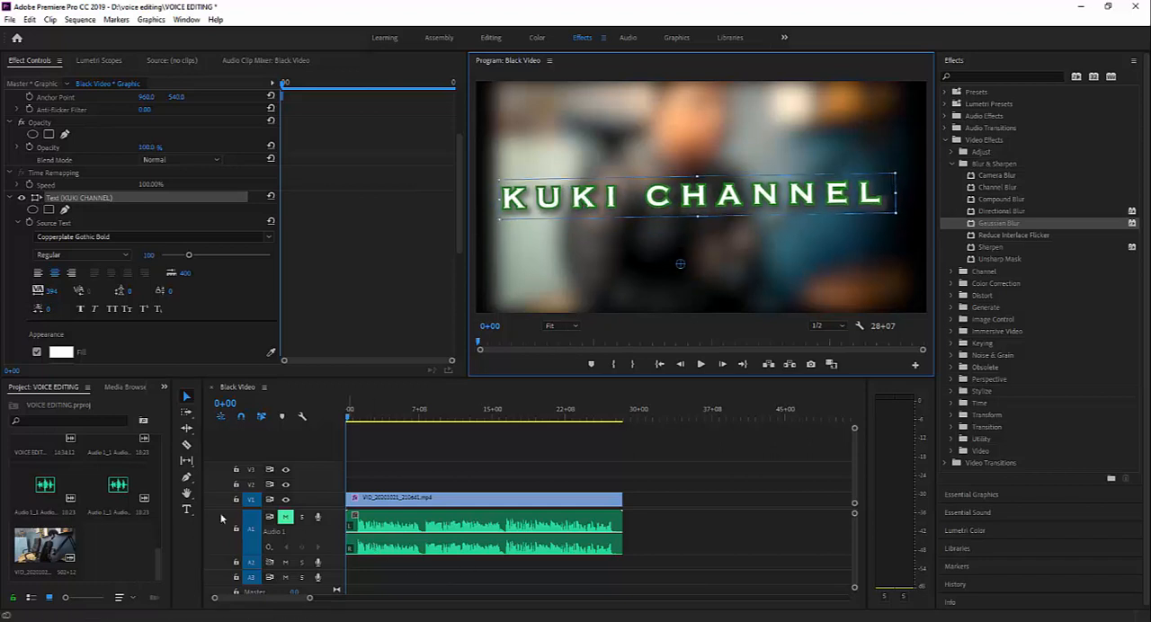
- Create a legacy title named Title 01 at 1920 x 1080, 24.00 fps, with the D1/DV PAL (1.0940) pixel aspect ratio
click(187, 510)
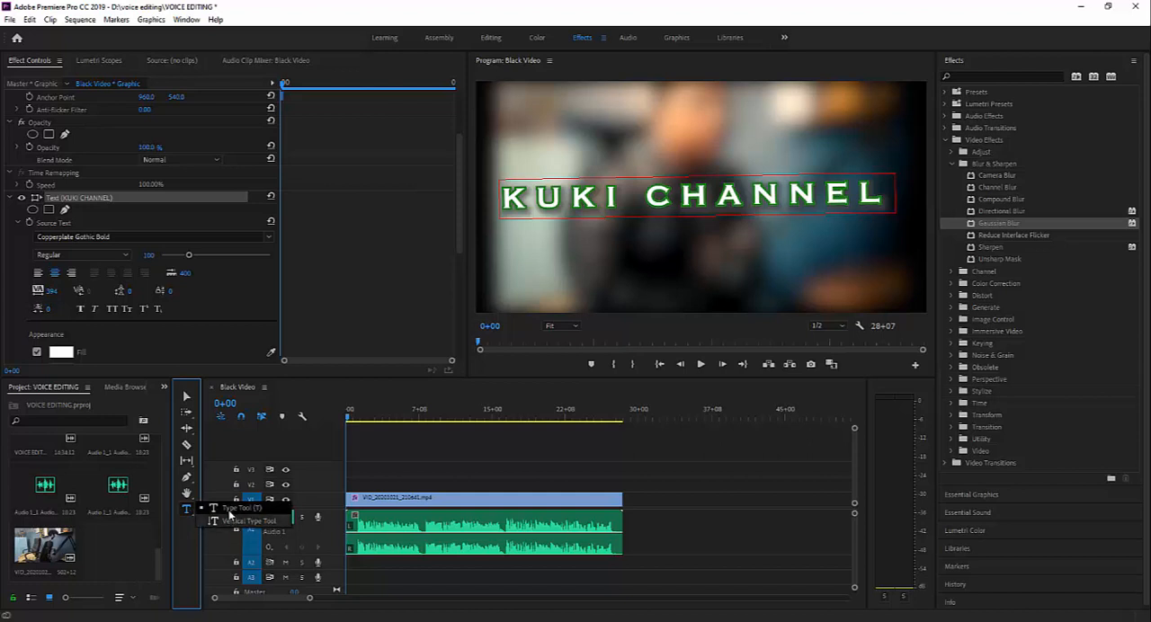
click(8, 18)
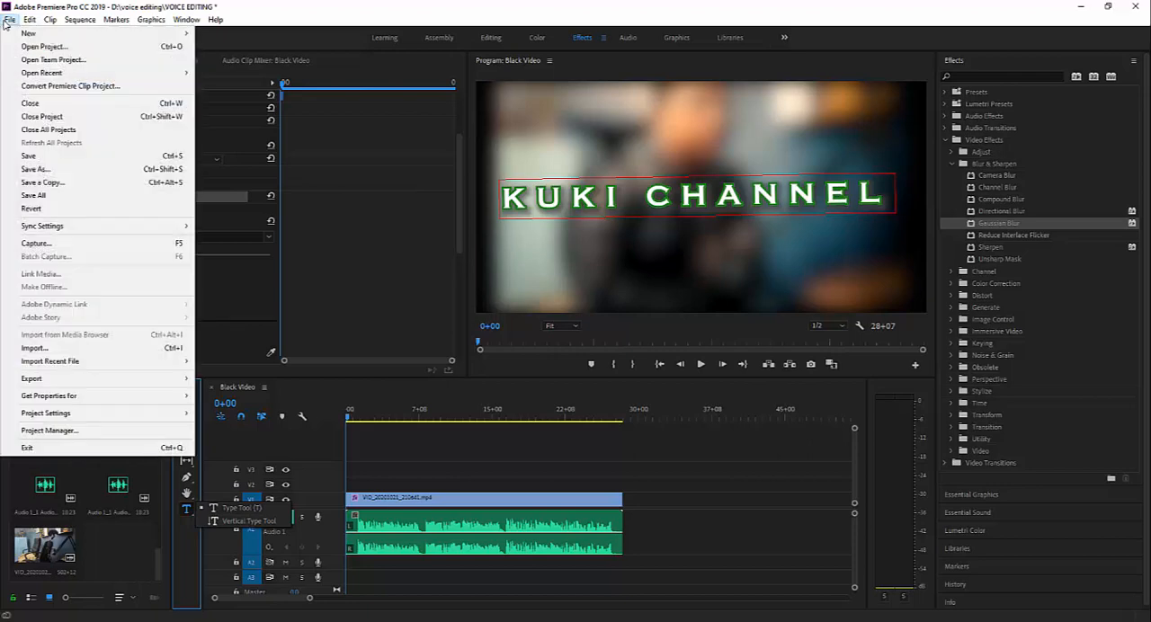
mouse_move(20, 34)
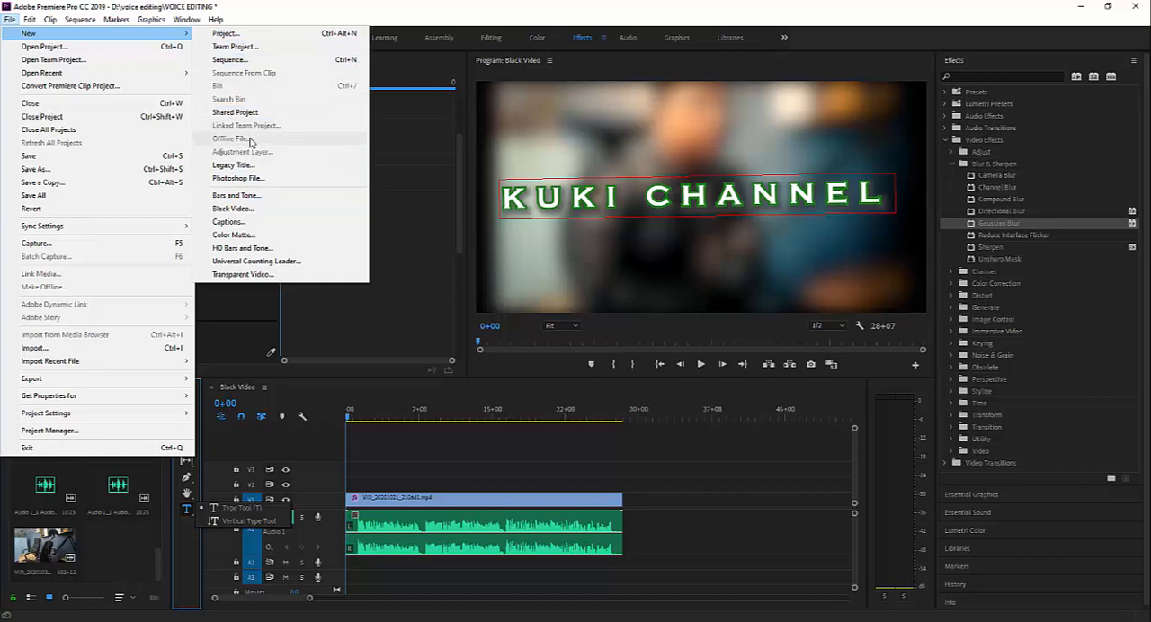
click(238, 165)
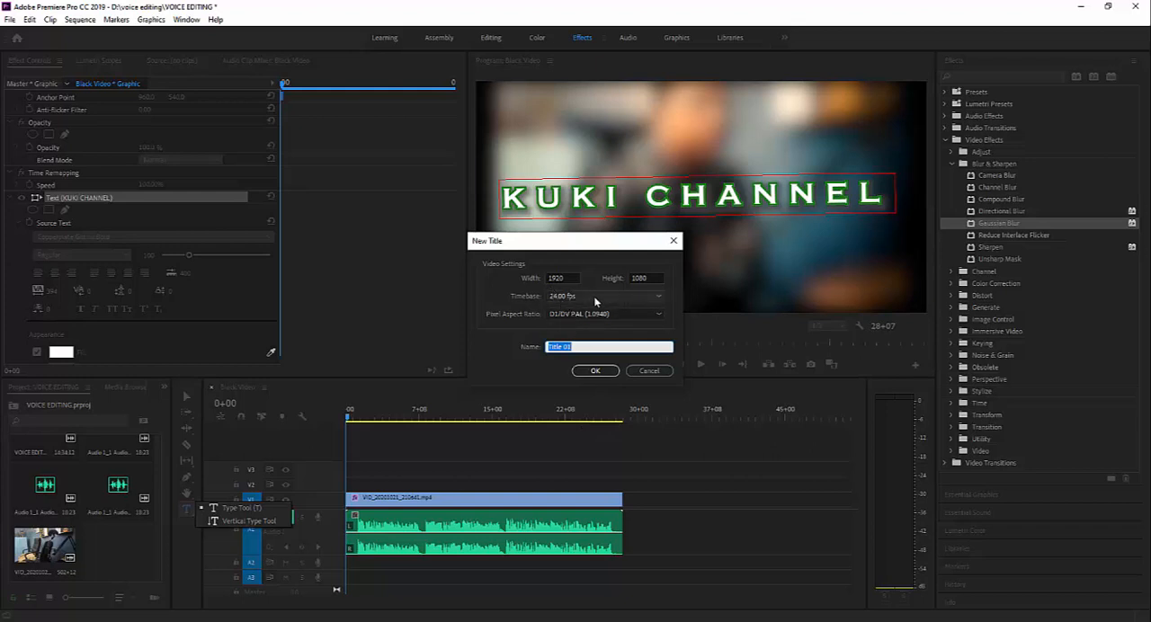
click(594, 296)
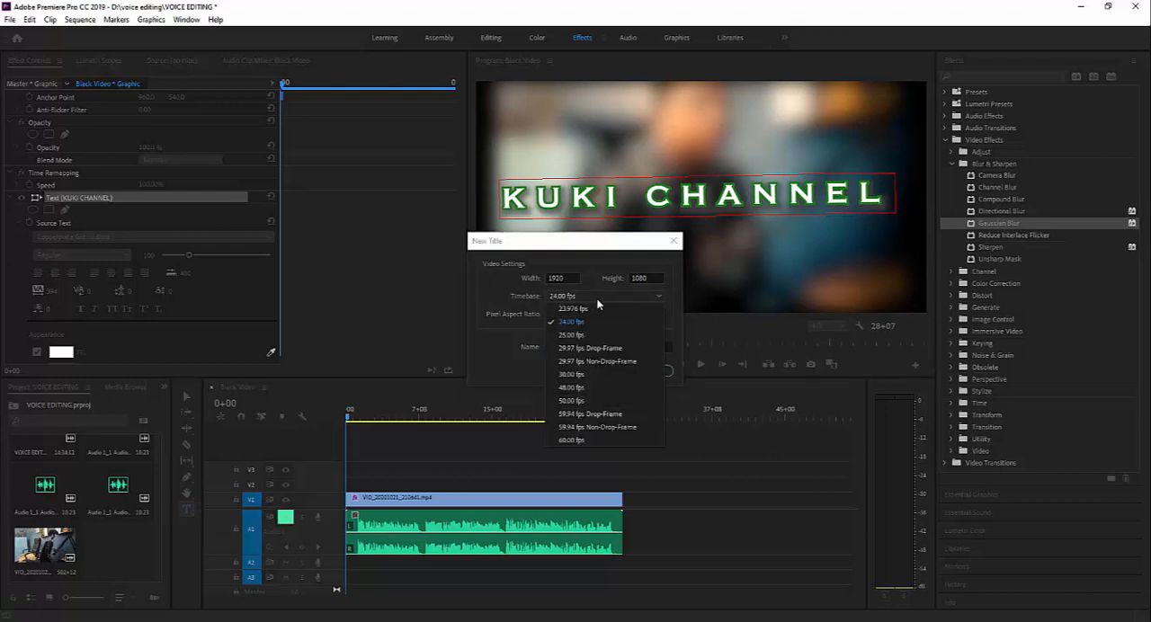
click(483, 358)
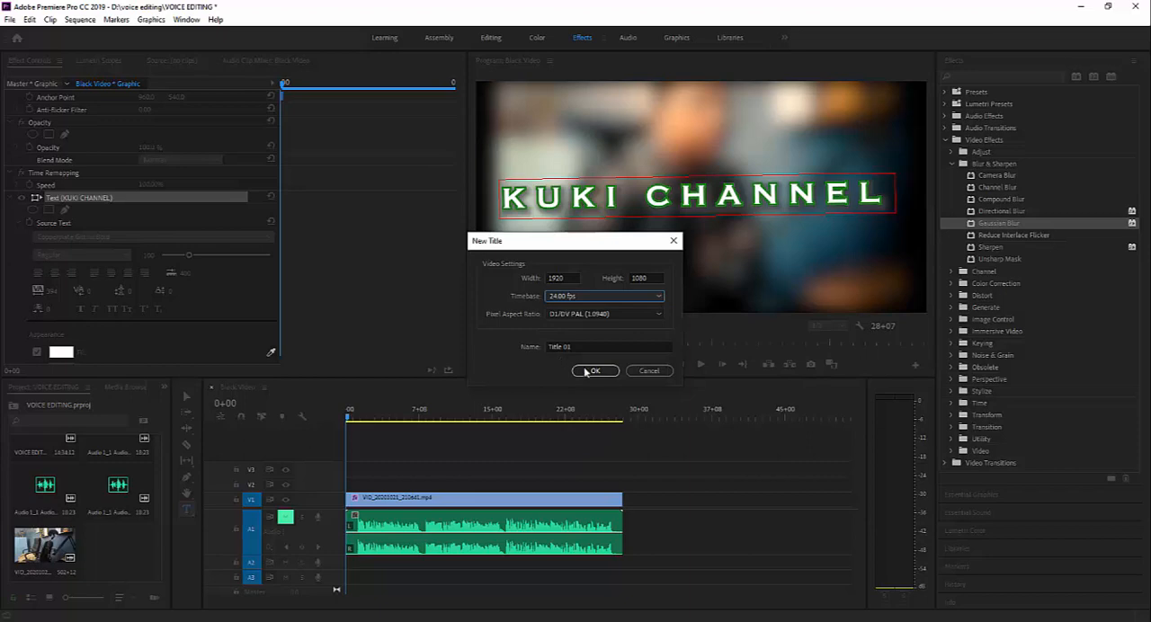
click(586, 369)
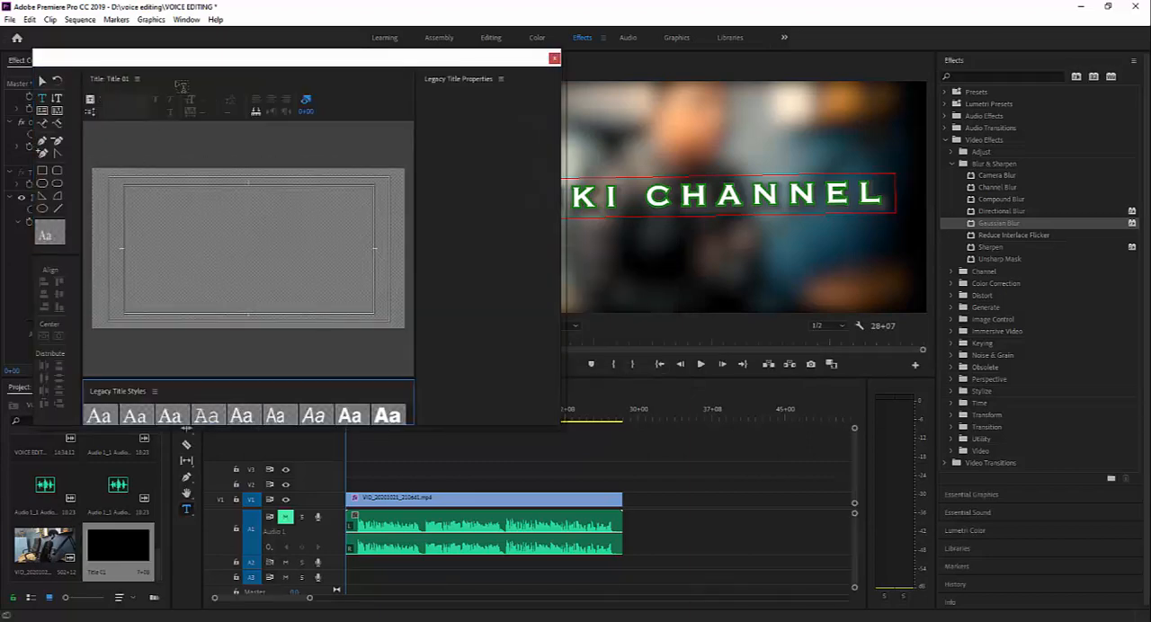
- Browse the legacy title styles through to the last presets and close the title editor
drag(192, 64, 470, 73)
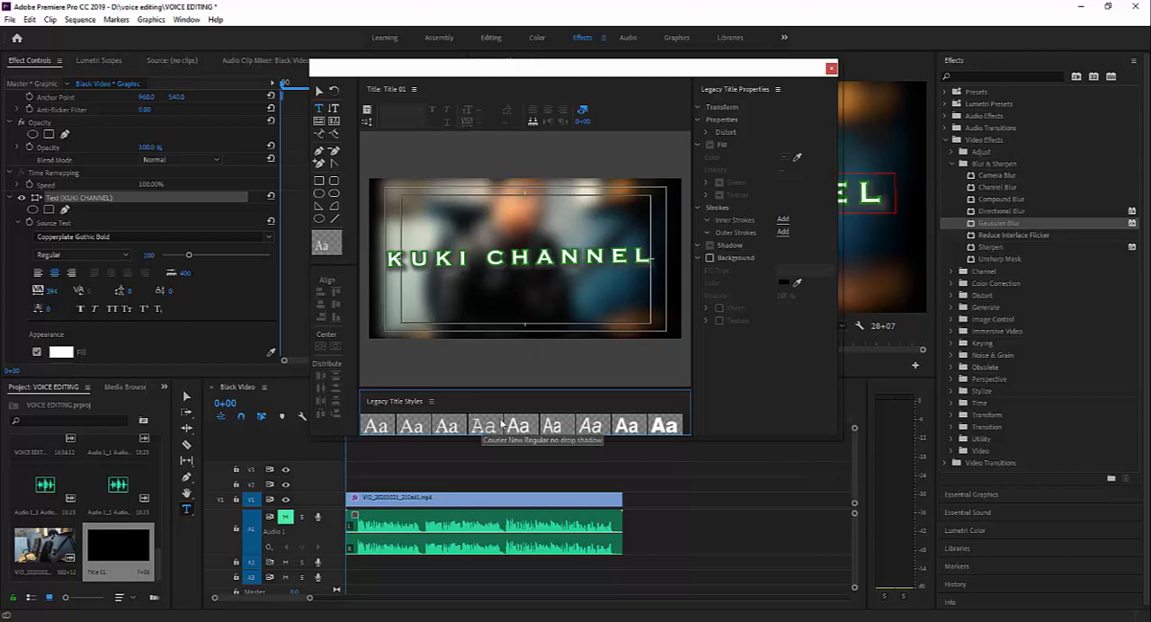
scroll(503, 424, down, 2)
scroll(503, 424, down, 1)
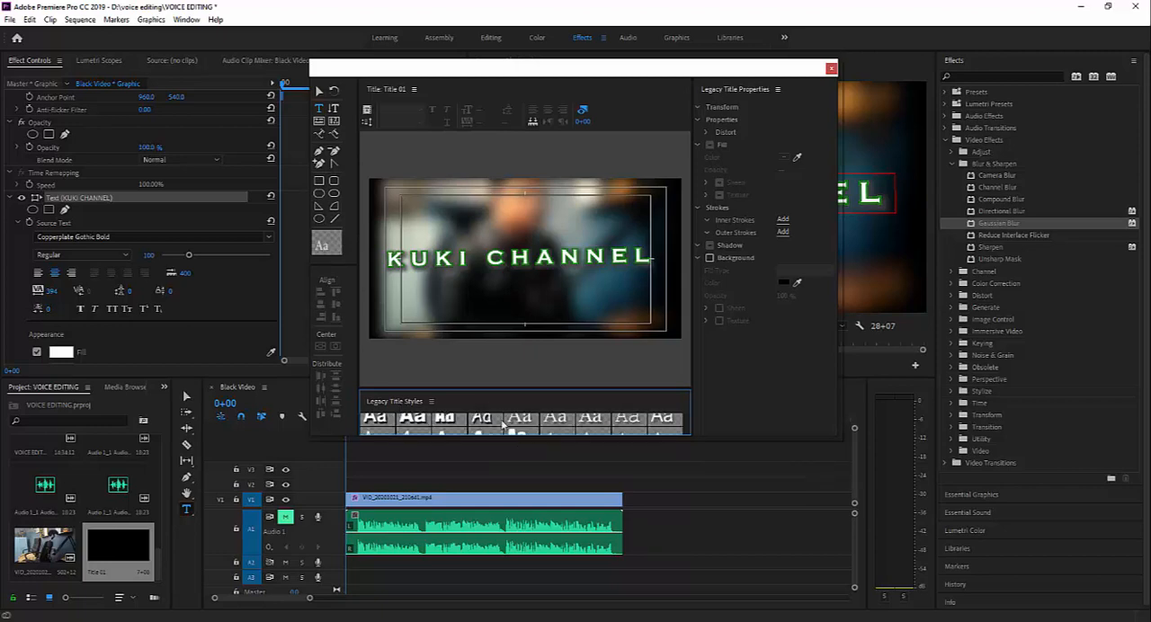
scroll(503, 425, down, 1)
scroll(503, 424, down, 4)
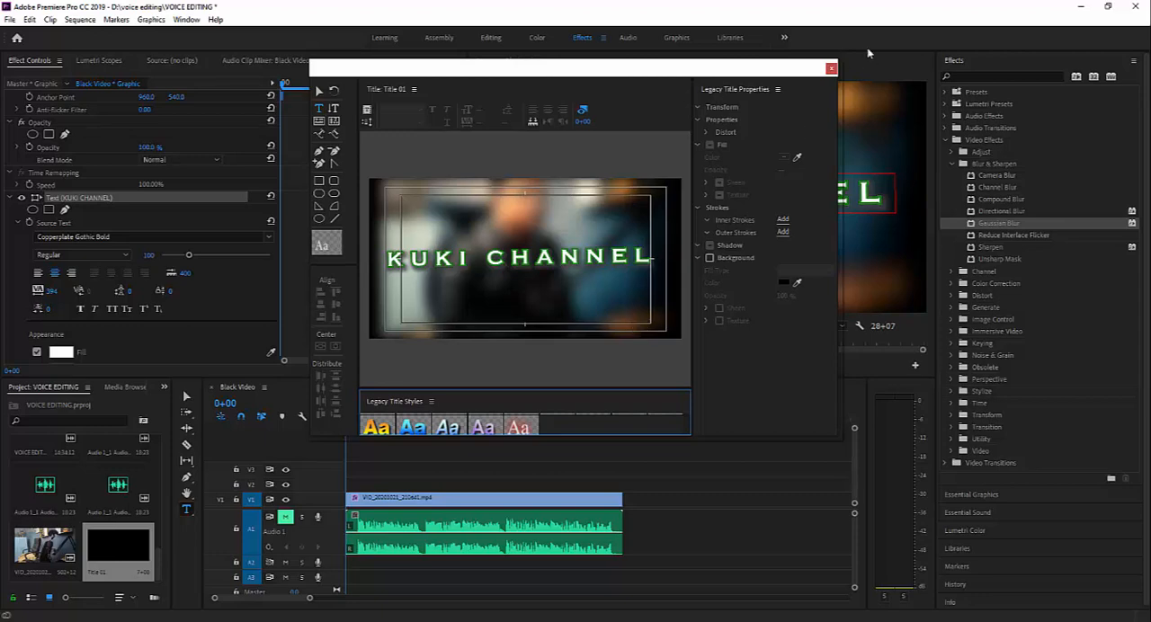
click(832, 69)
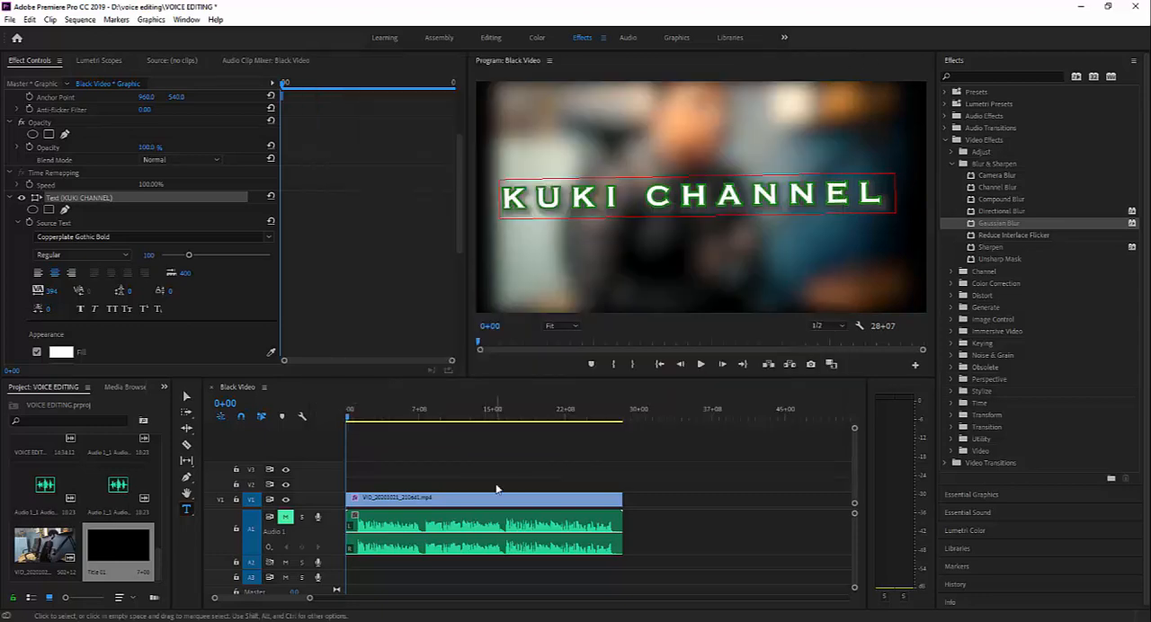